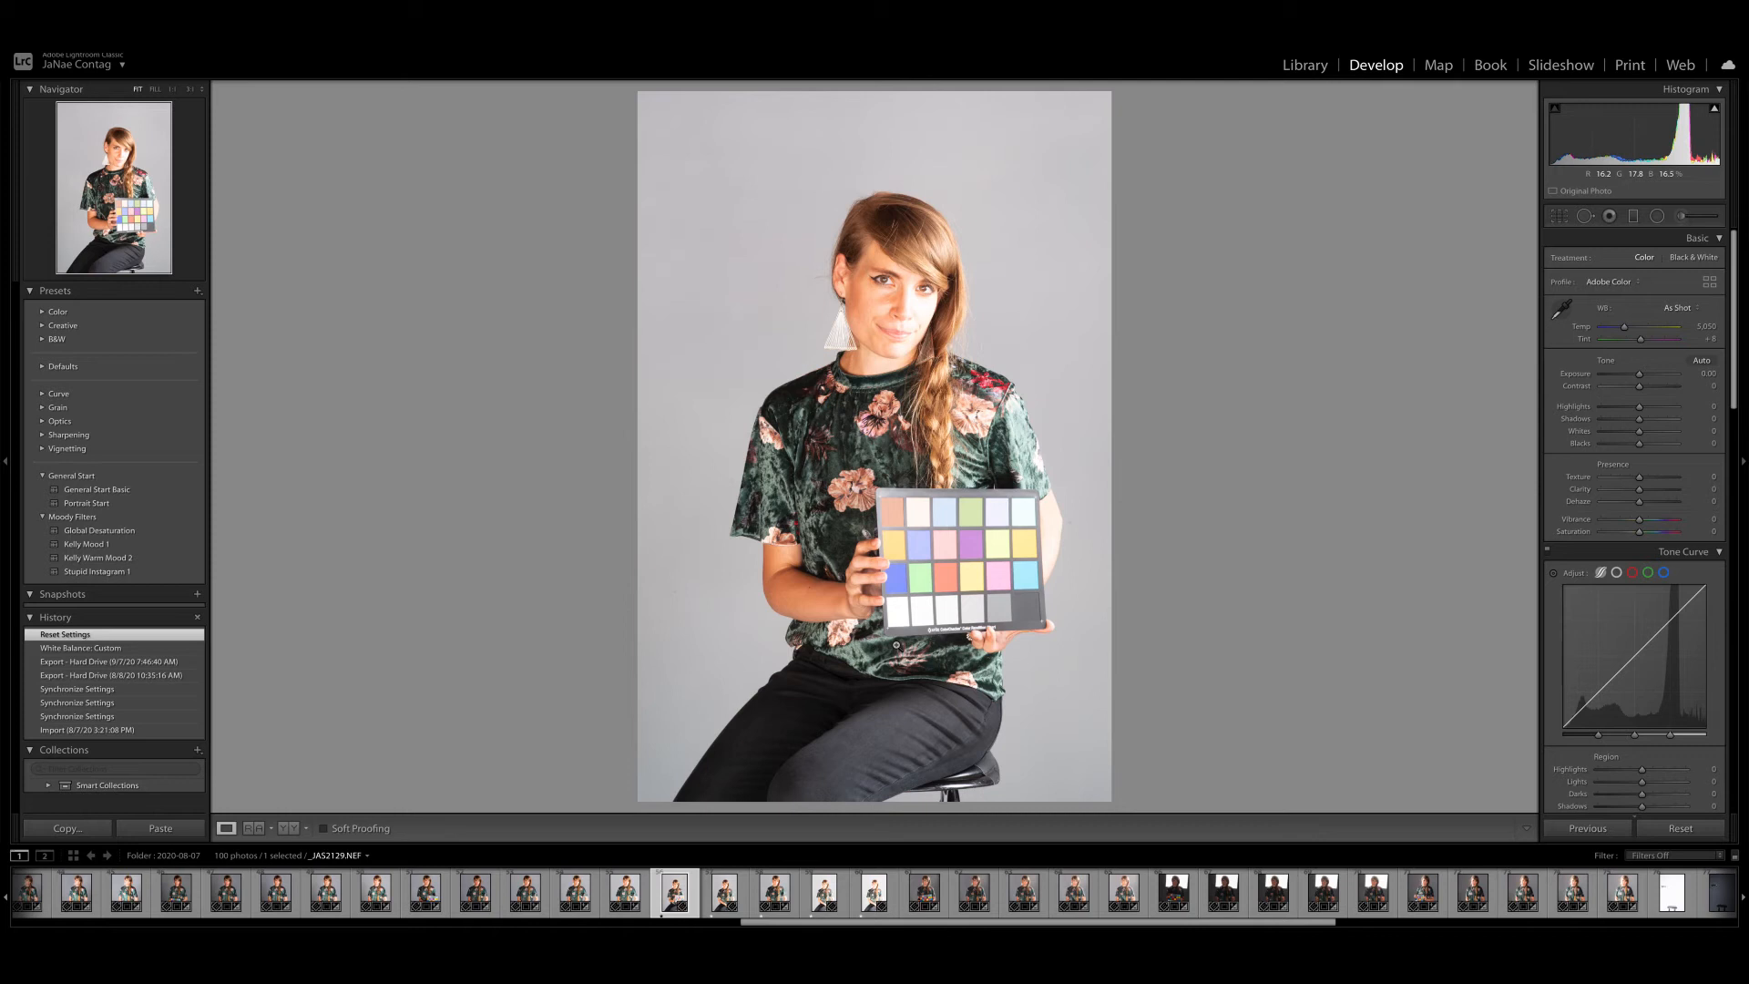
Reset the develop settings of photo _JAS2131.NEF and look through the brighter portraits up to _JAS2133.NEF
key("Right")
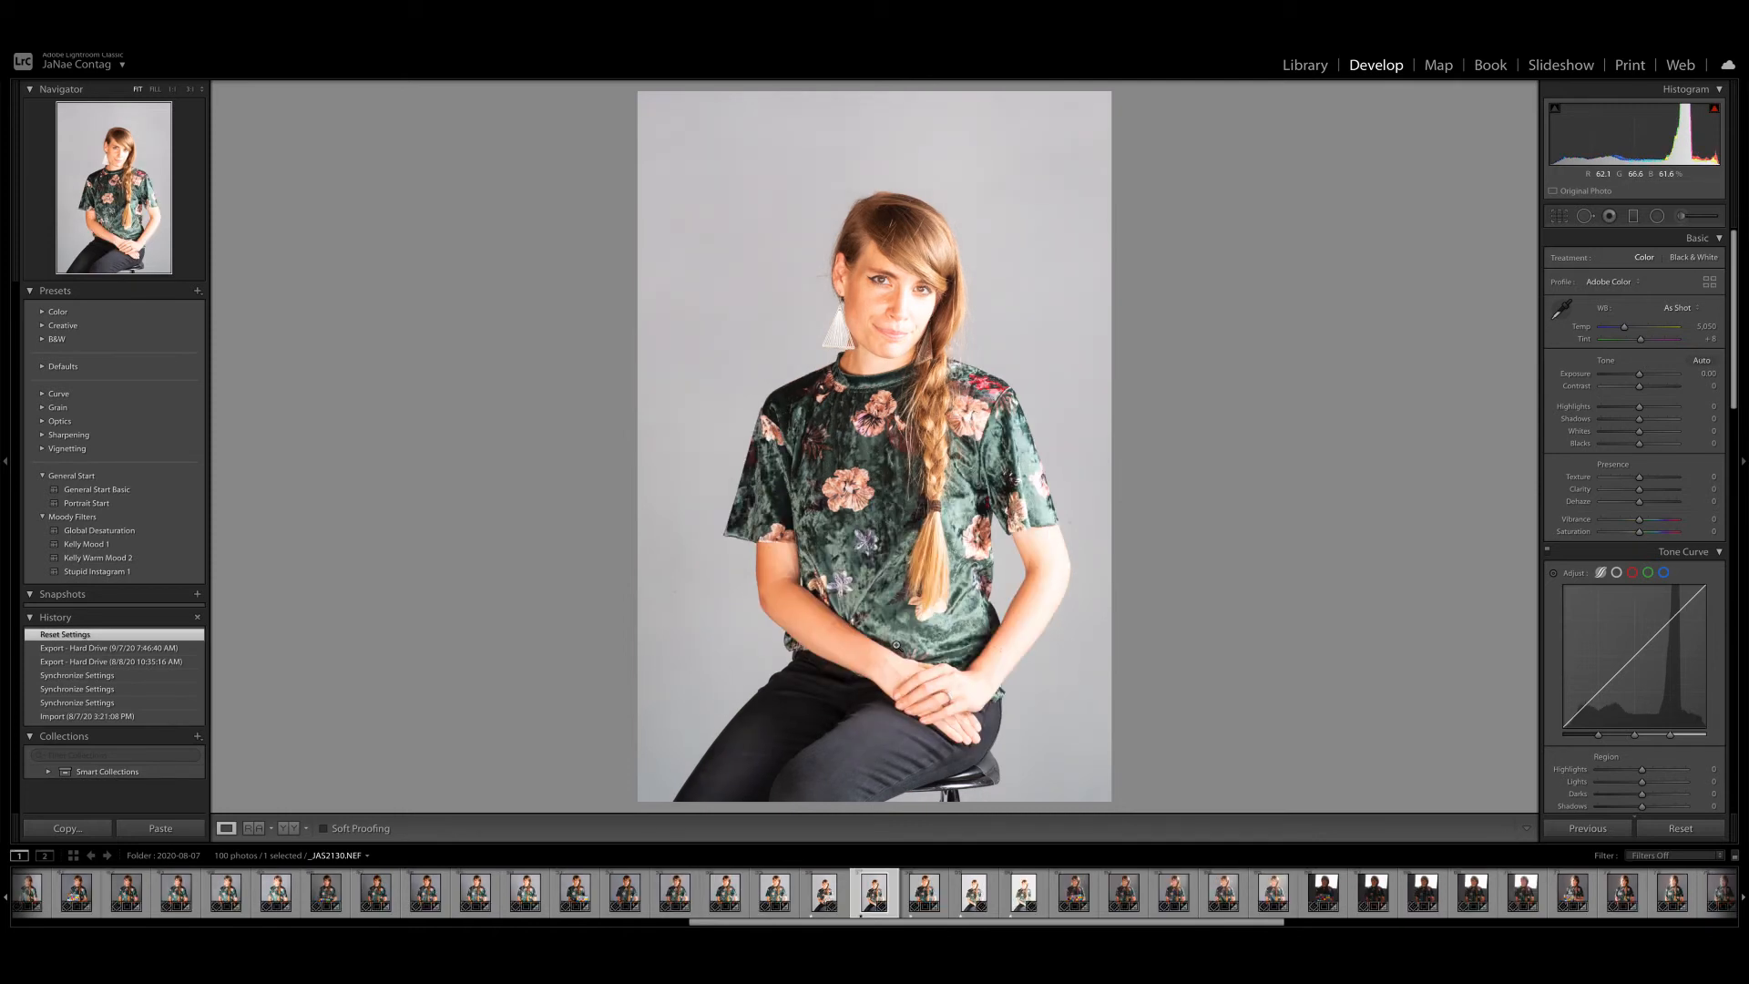
key("Right")
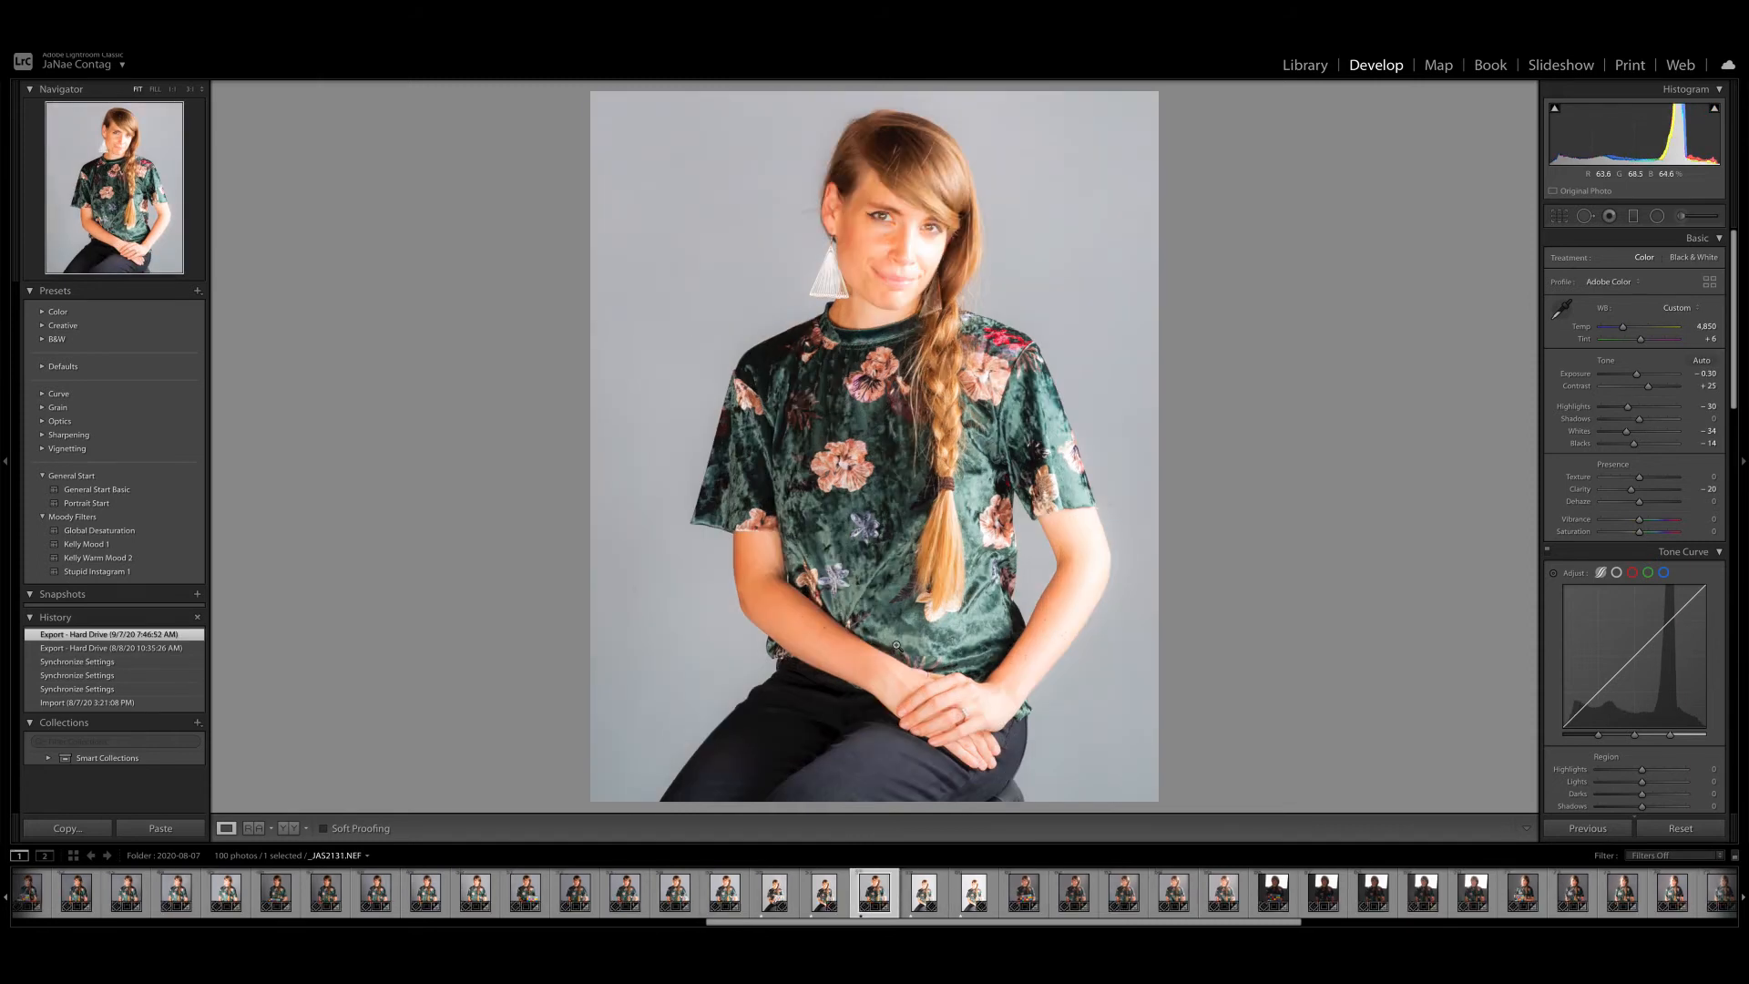
left_click(1666, 833)
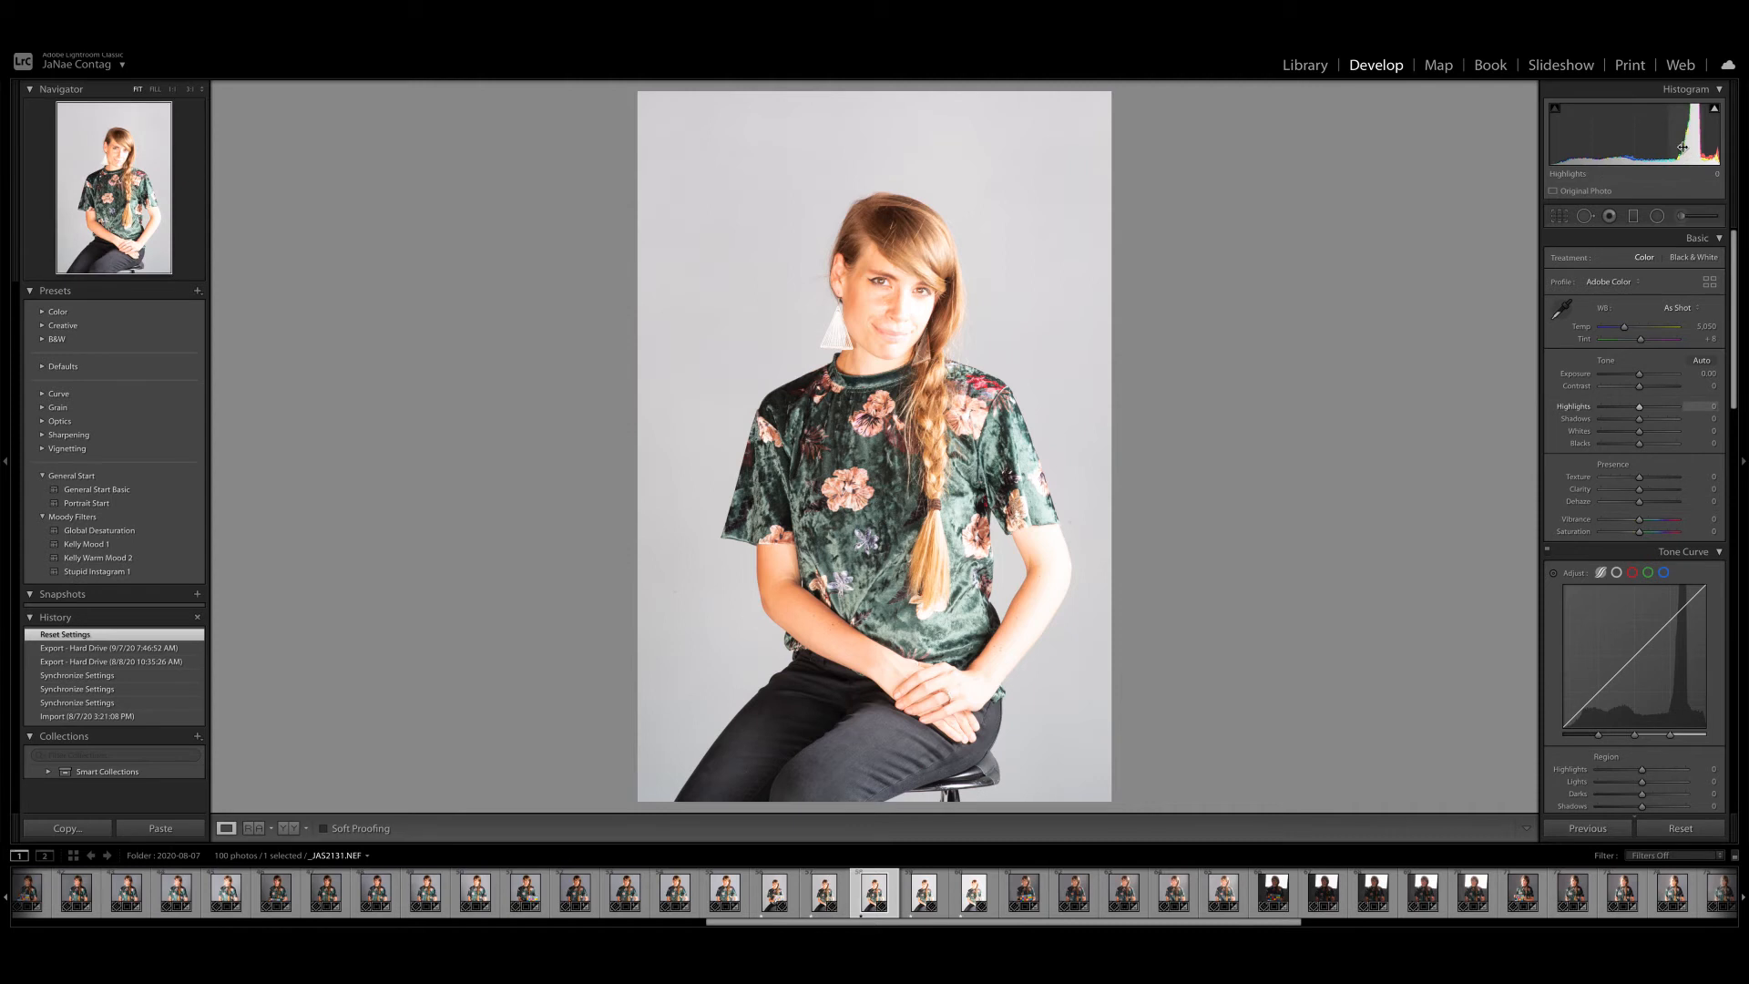
key("Right")
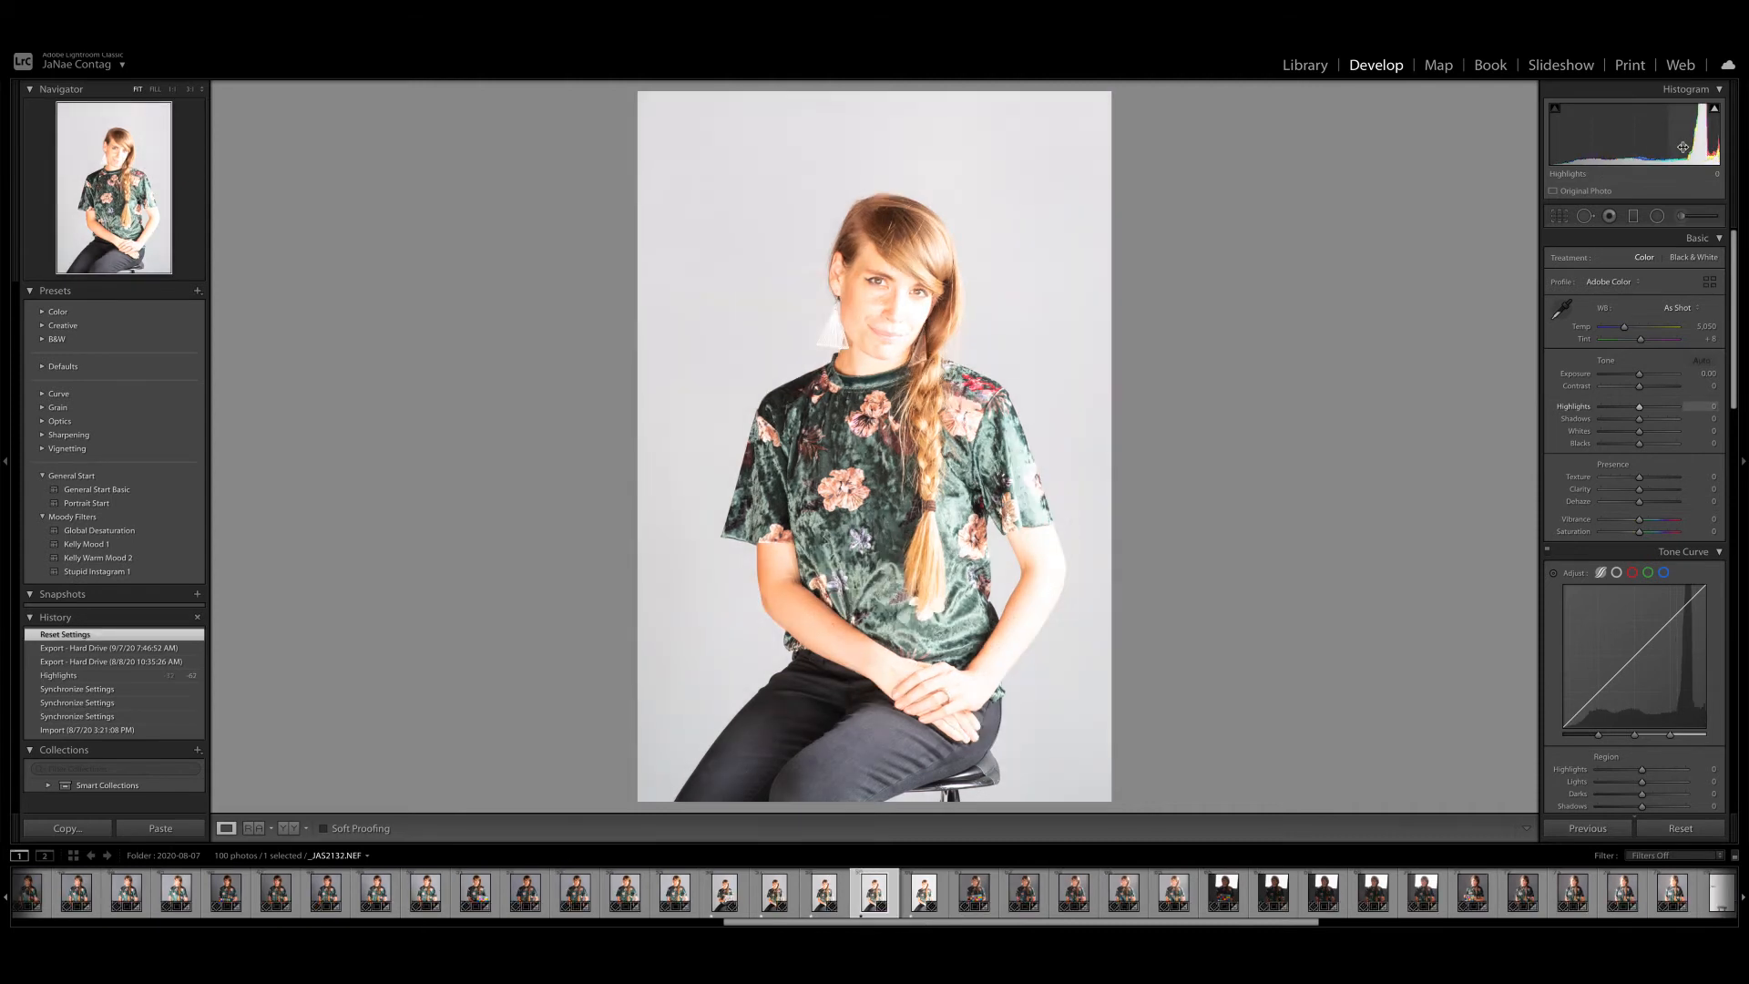
key("Right")
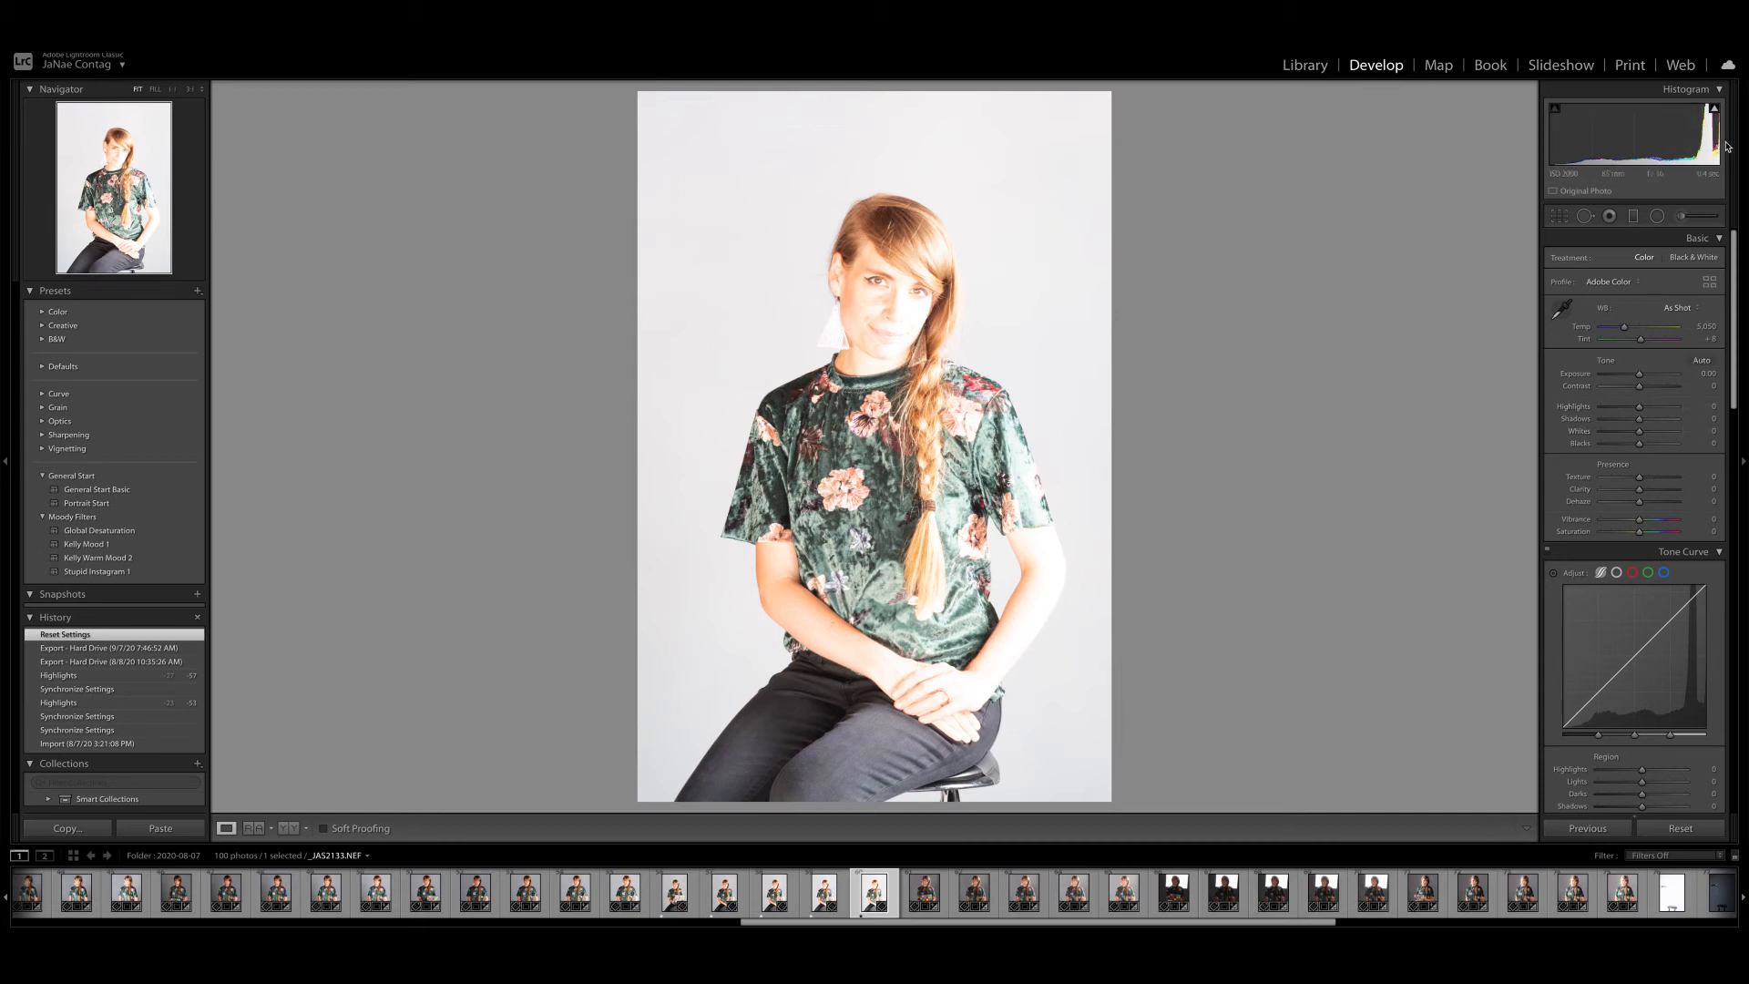
Set the white balance of the color chart photo _JAS2129.NEF by sampling a light gray patch on the chart
left_click(674, 893)
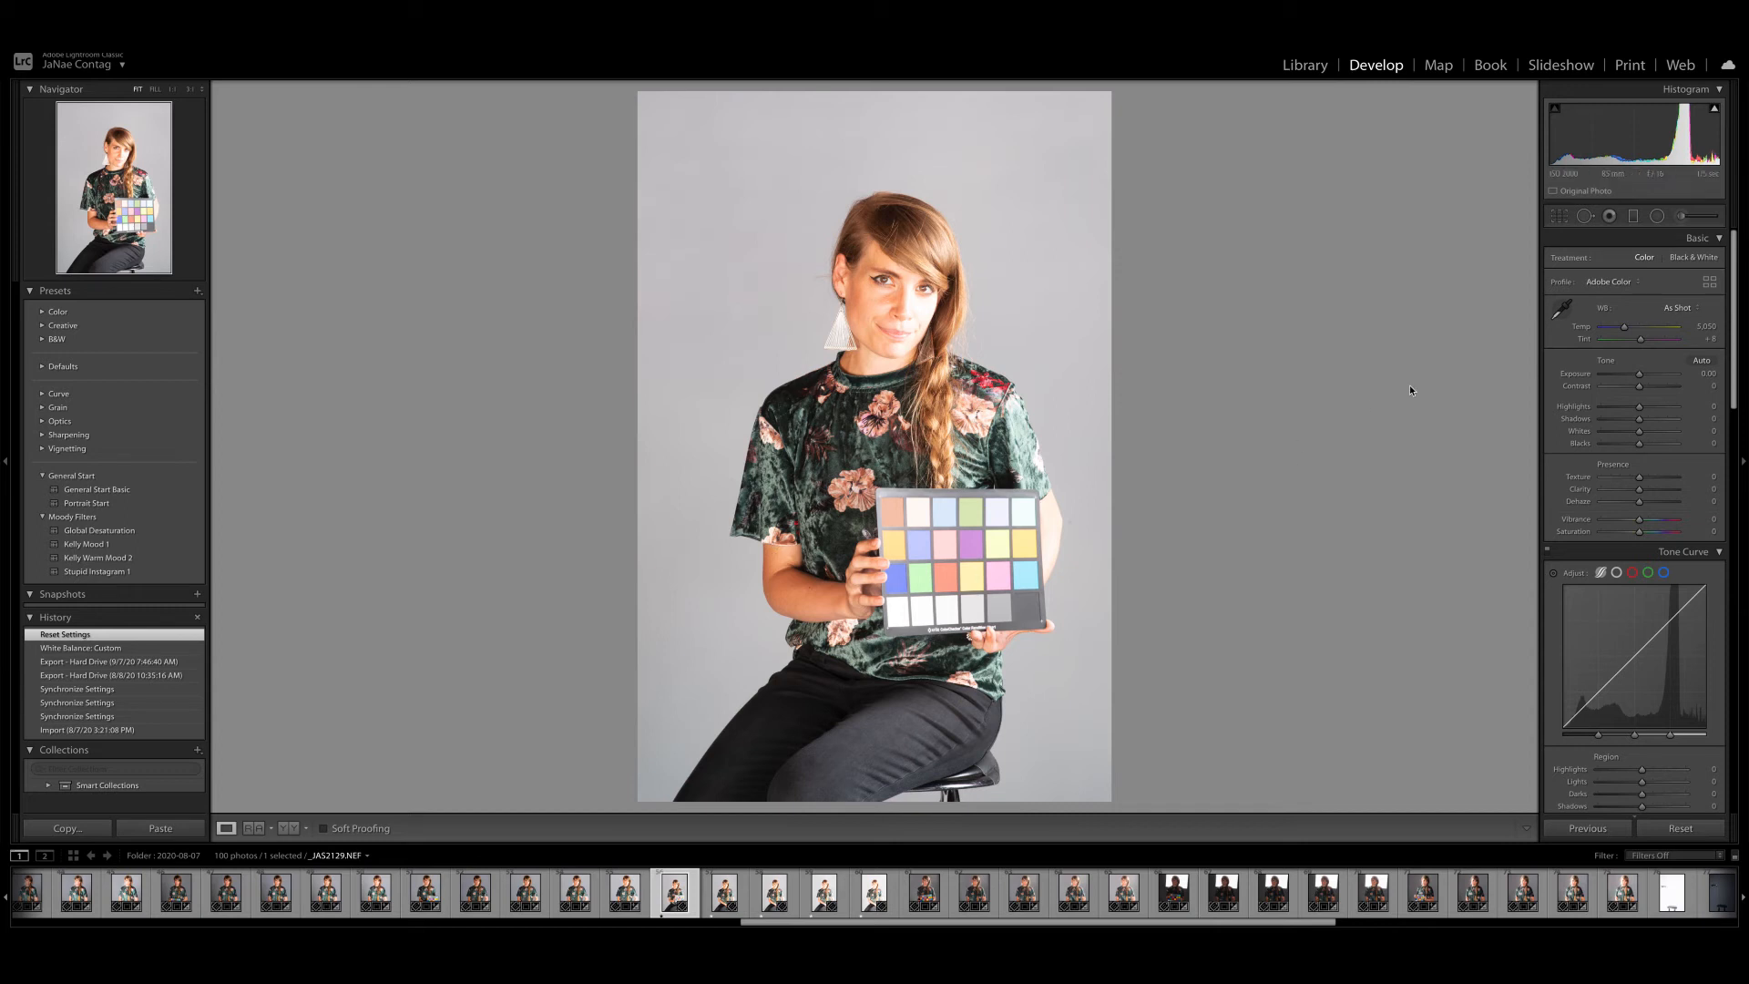
left_click(1561, 308)
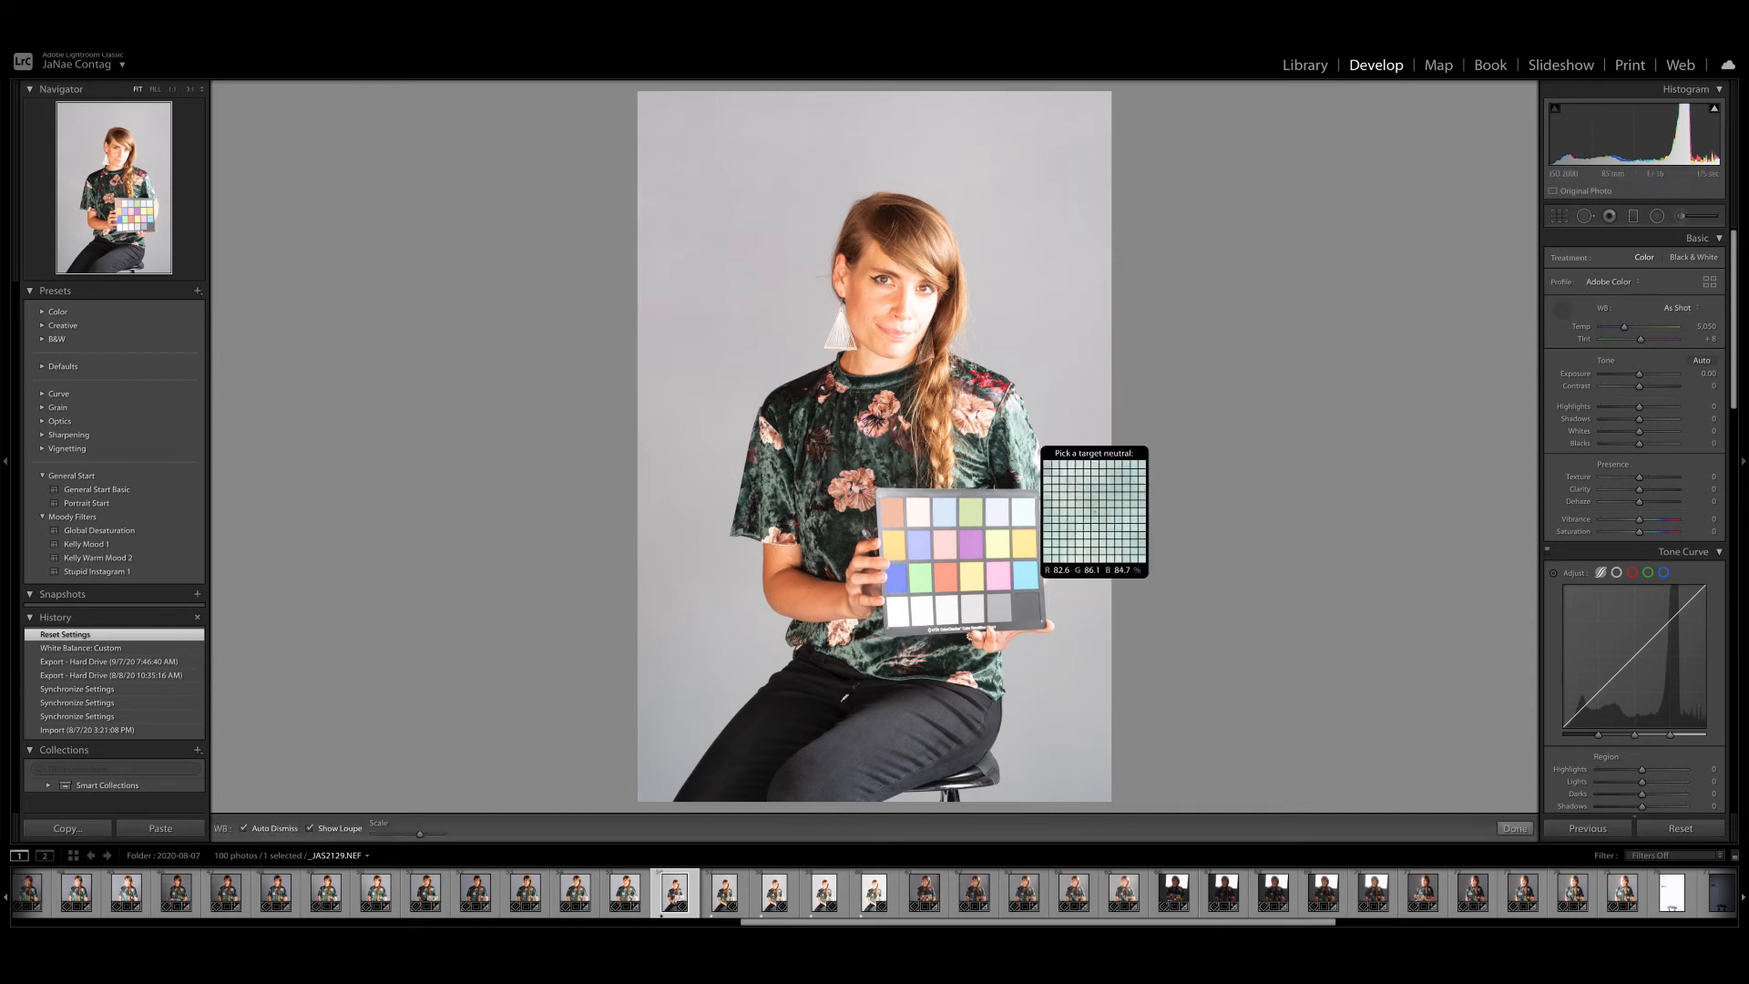
left_click(971, 603)
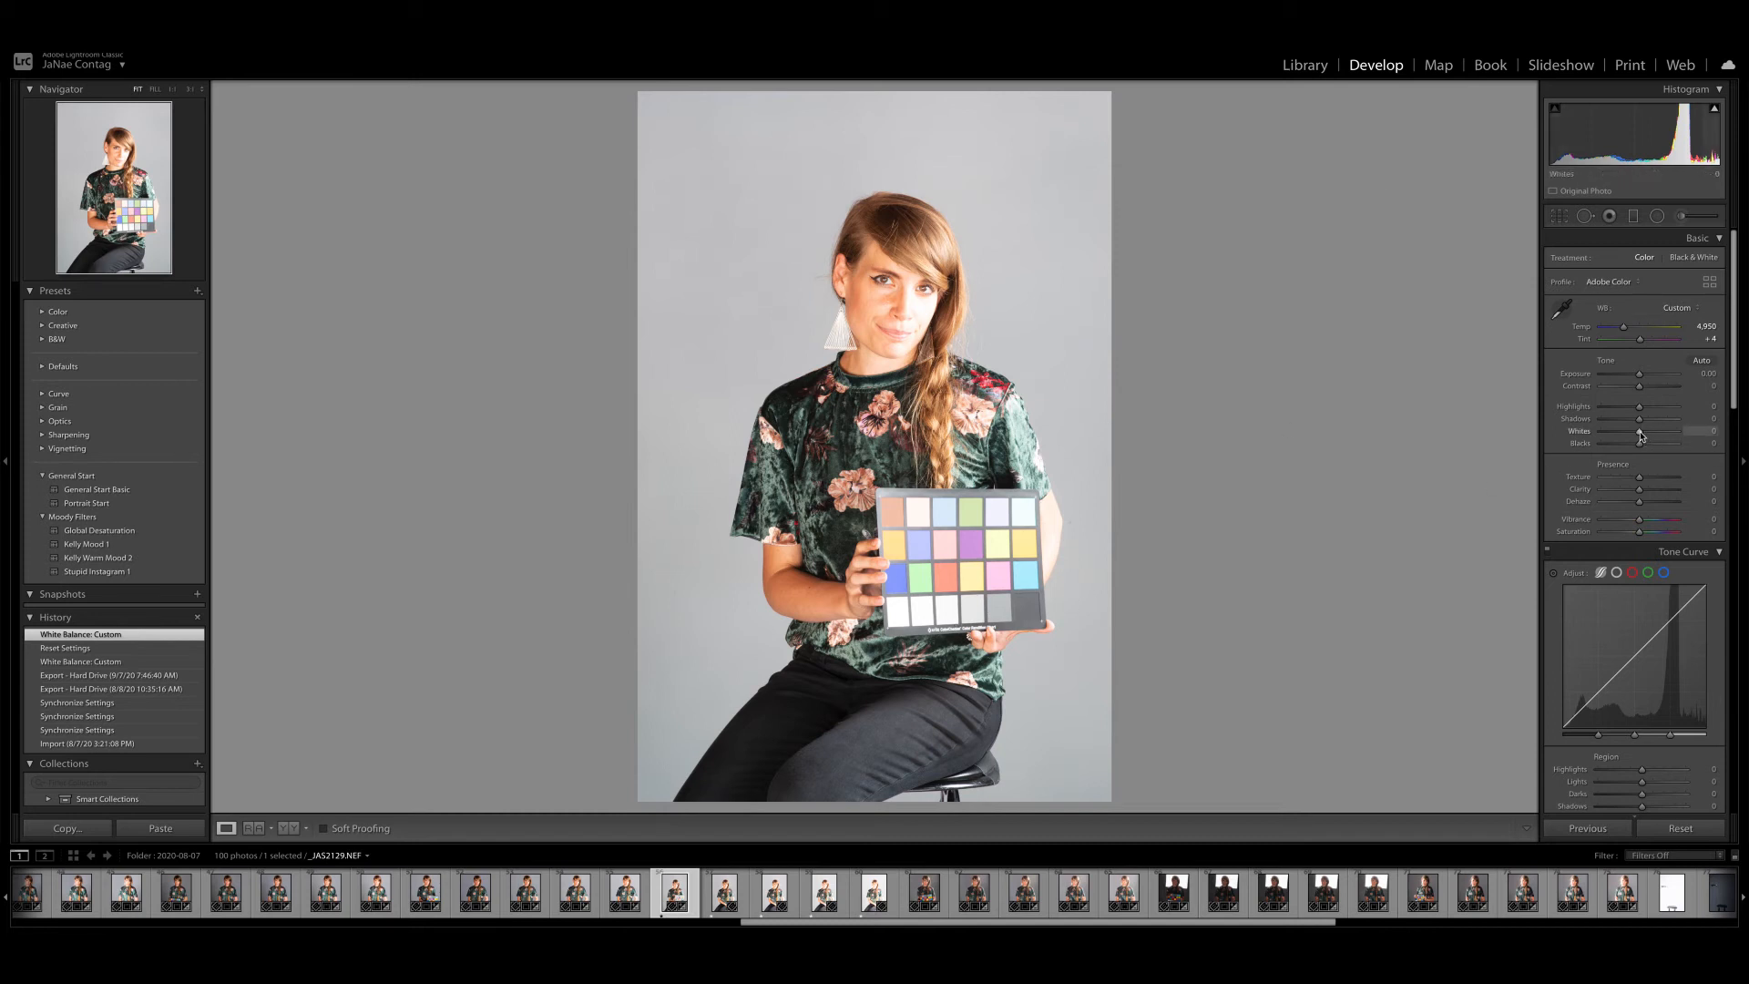
Set Whites to -30 and Blacks to +10 on the chart photo while checking for clipping
key("alt")
mouse_move(1641, 435)
left_mouse_down()
mouse_move(1598, 441)
mouse_move(1629, 437)
left_mouse_up()
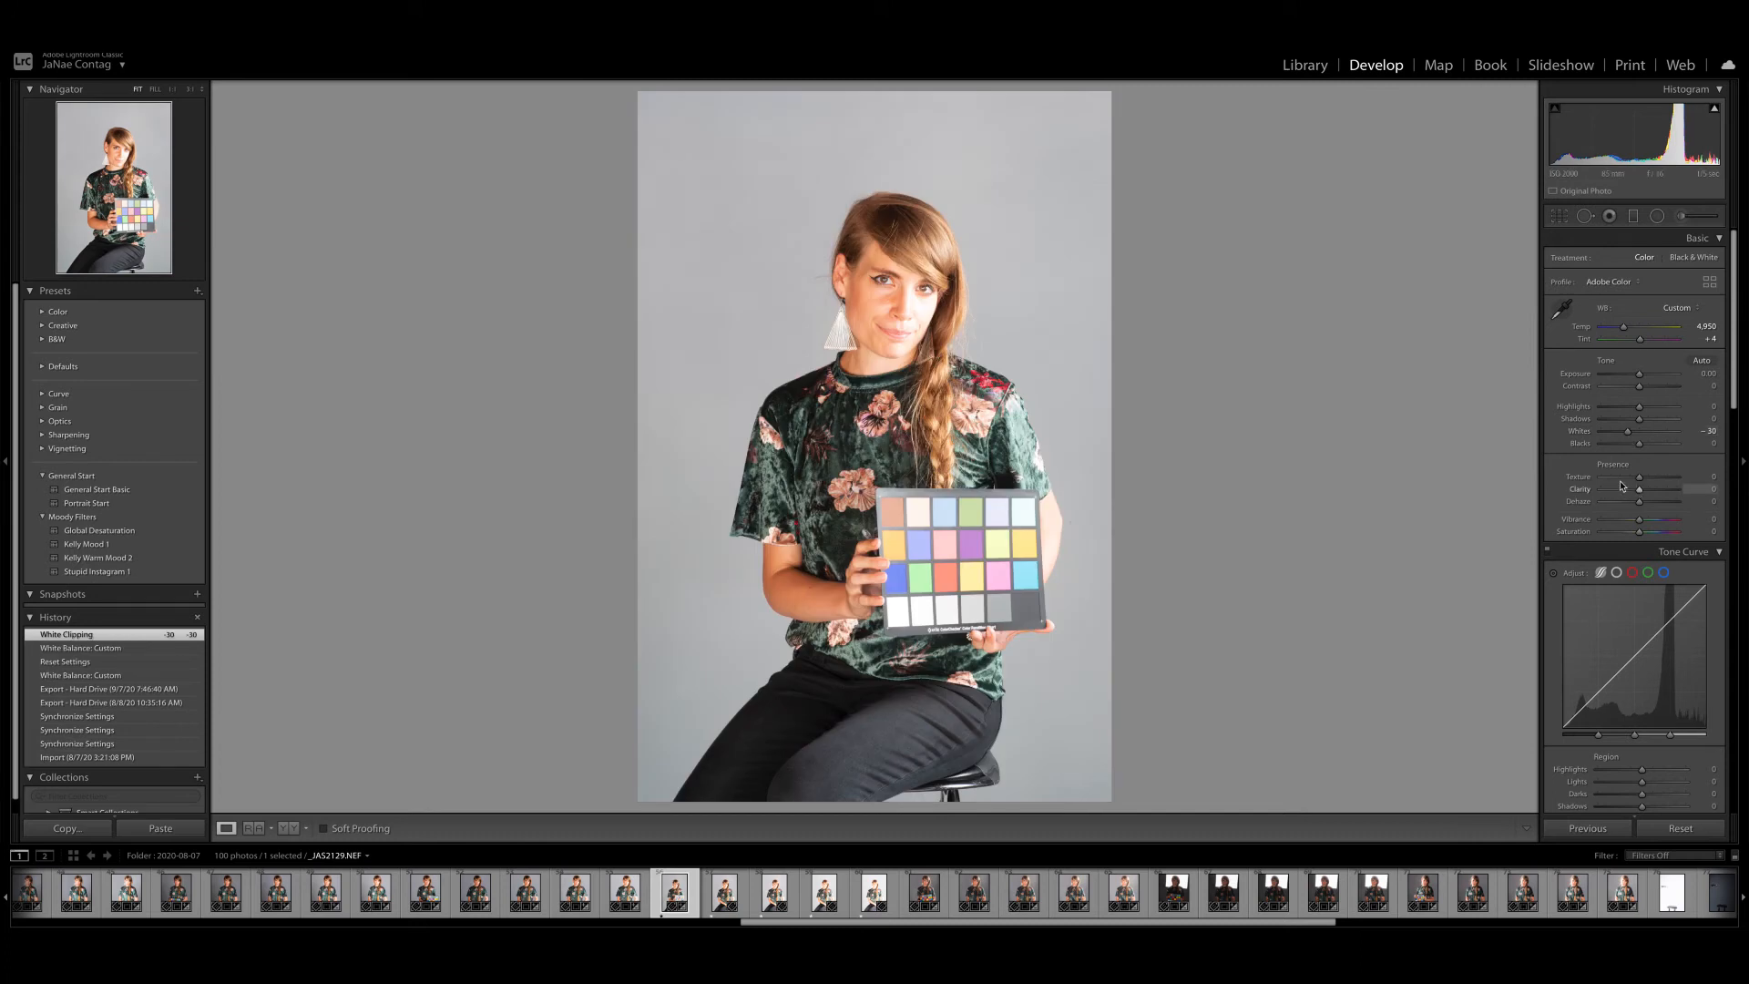
key("alt")
mouse_move(1640, 446)
left_mouse_down()
mouse_move(1625, 450)
mouse_move(1645, 448)
left_mouse_up()
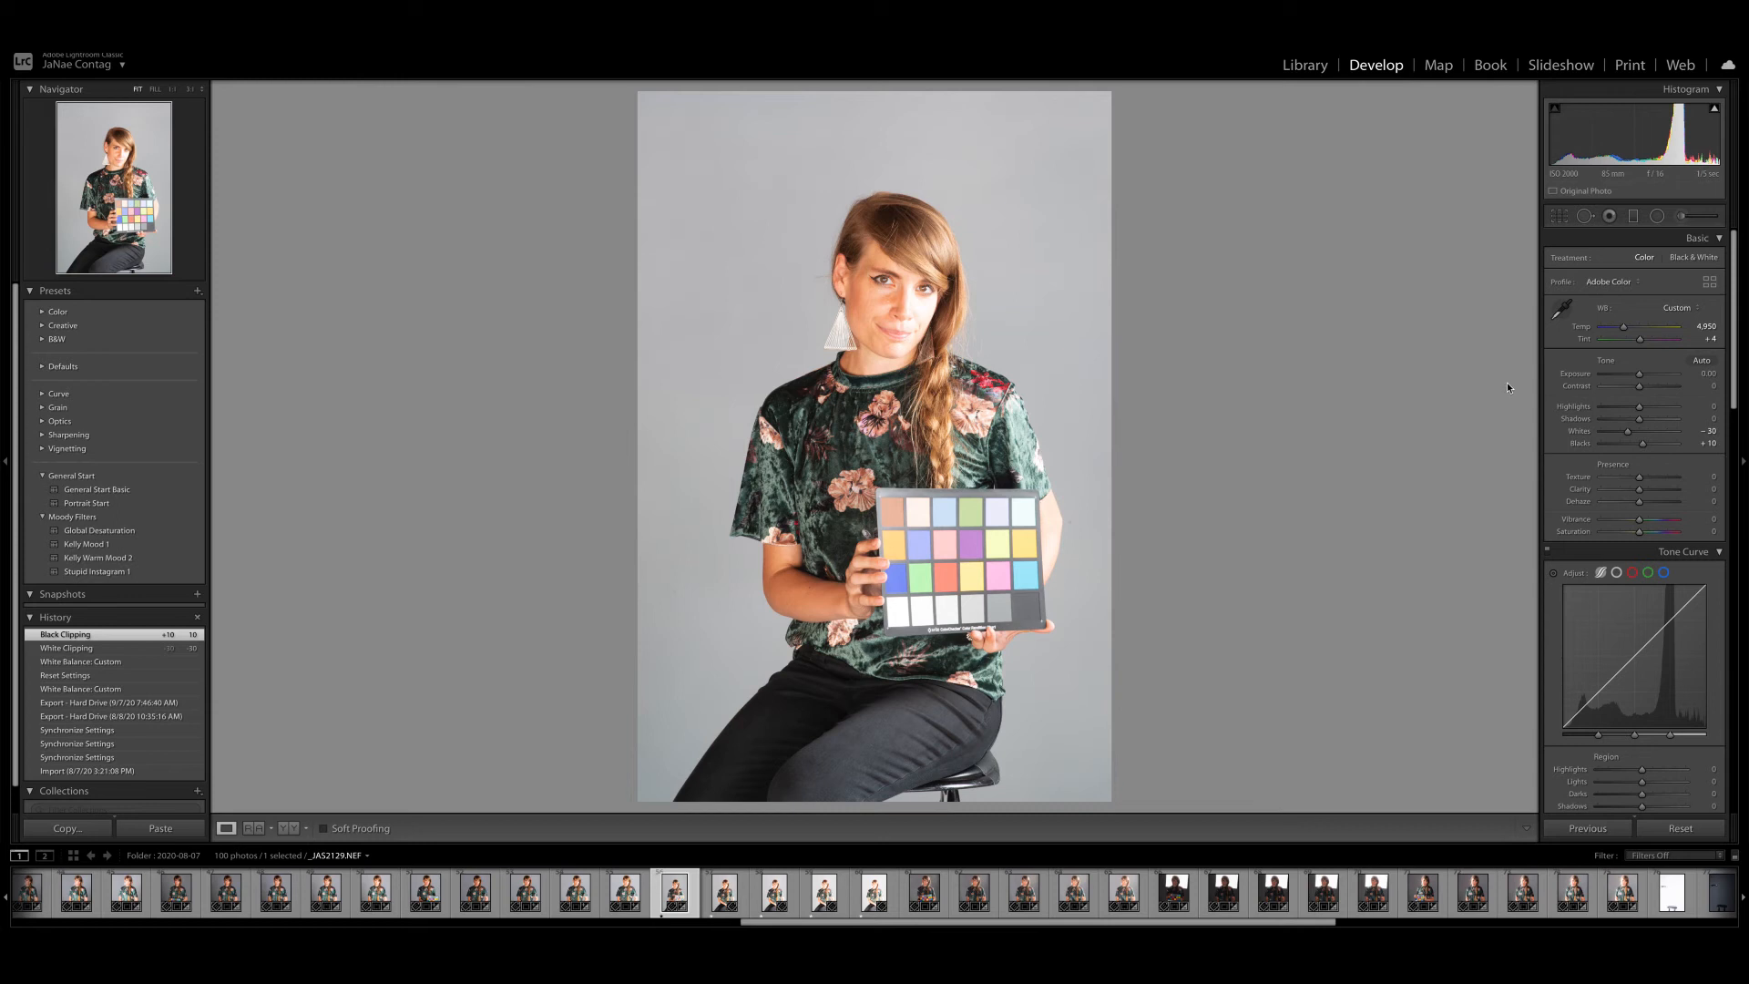
Set Contrast to +10 and Clarity to -15 on the chart photo
left_click(1713, 387)
type("10")
key("Return")
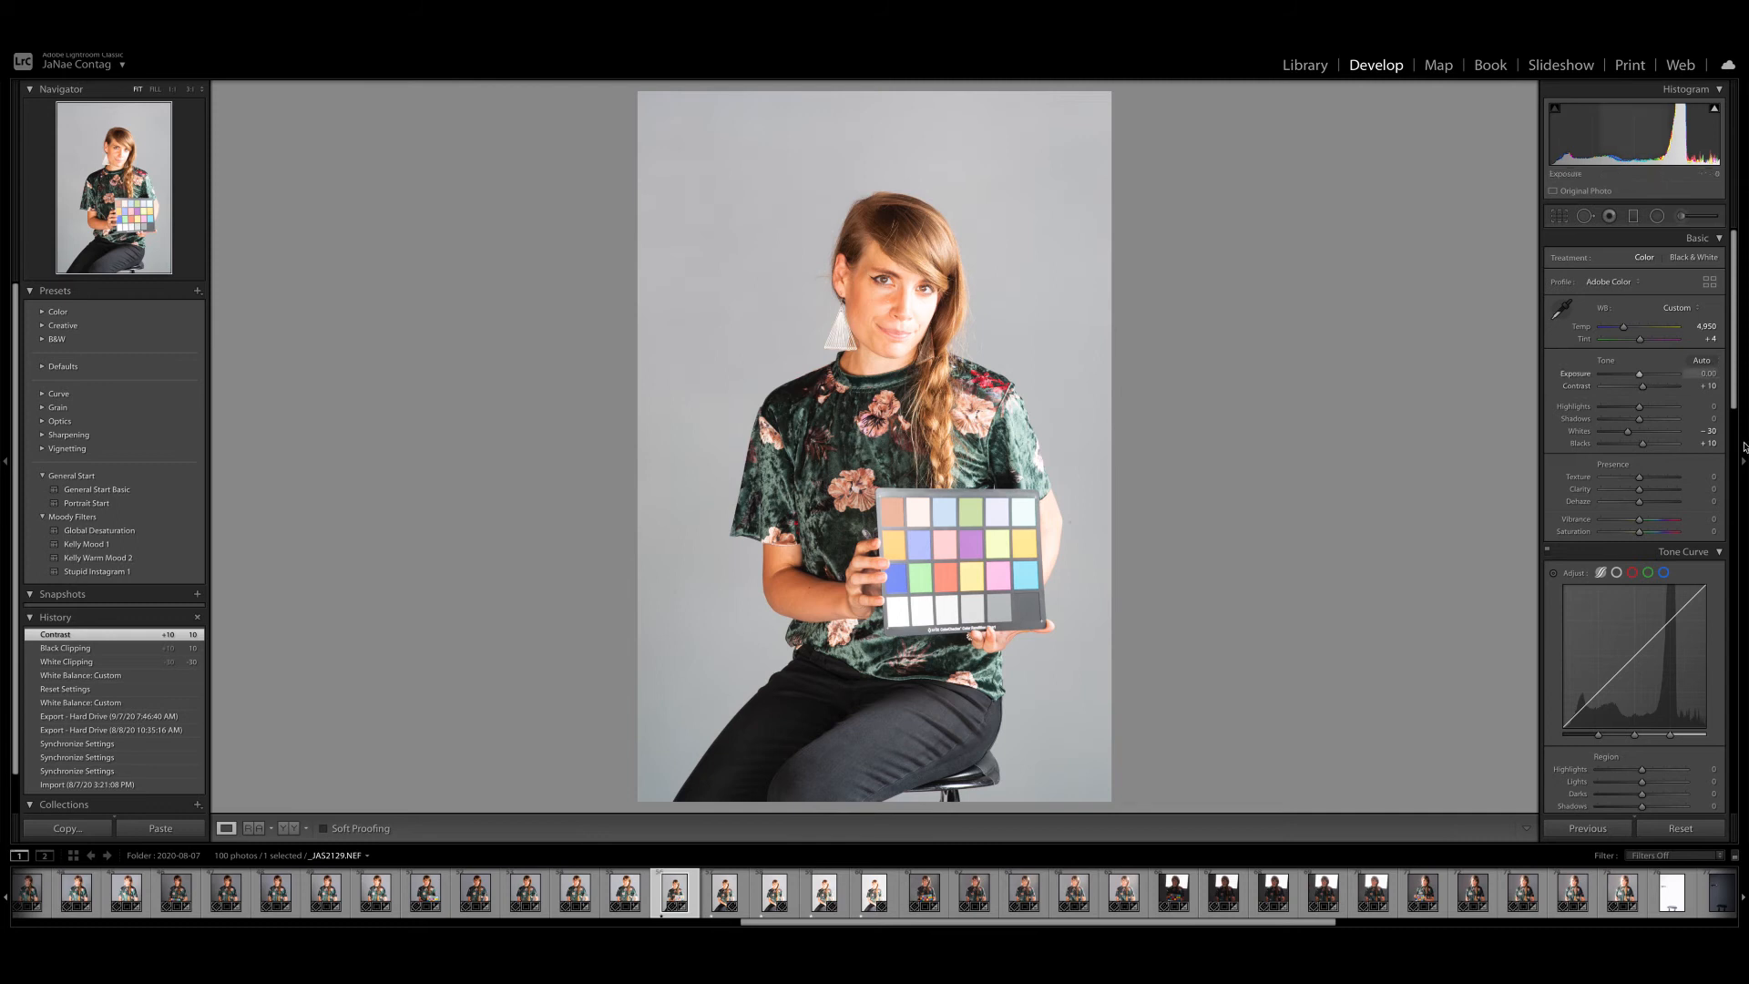
left_click(1712, 489)
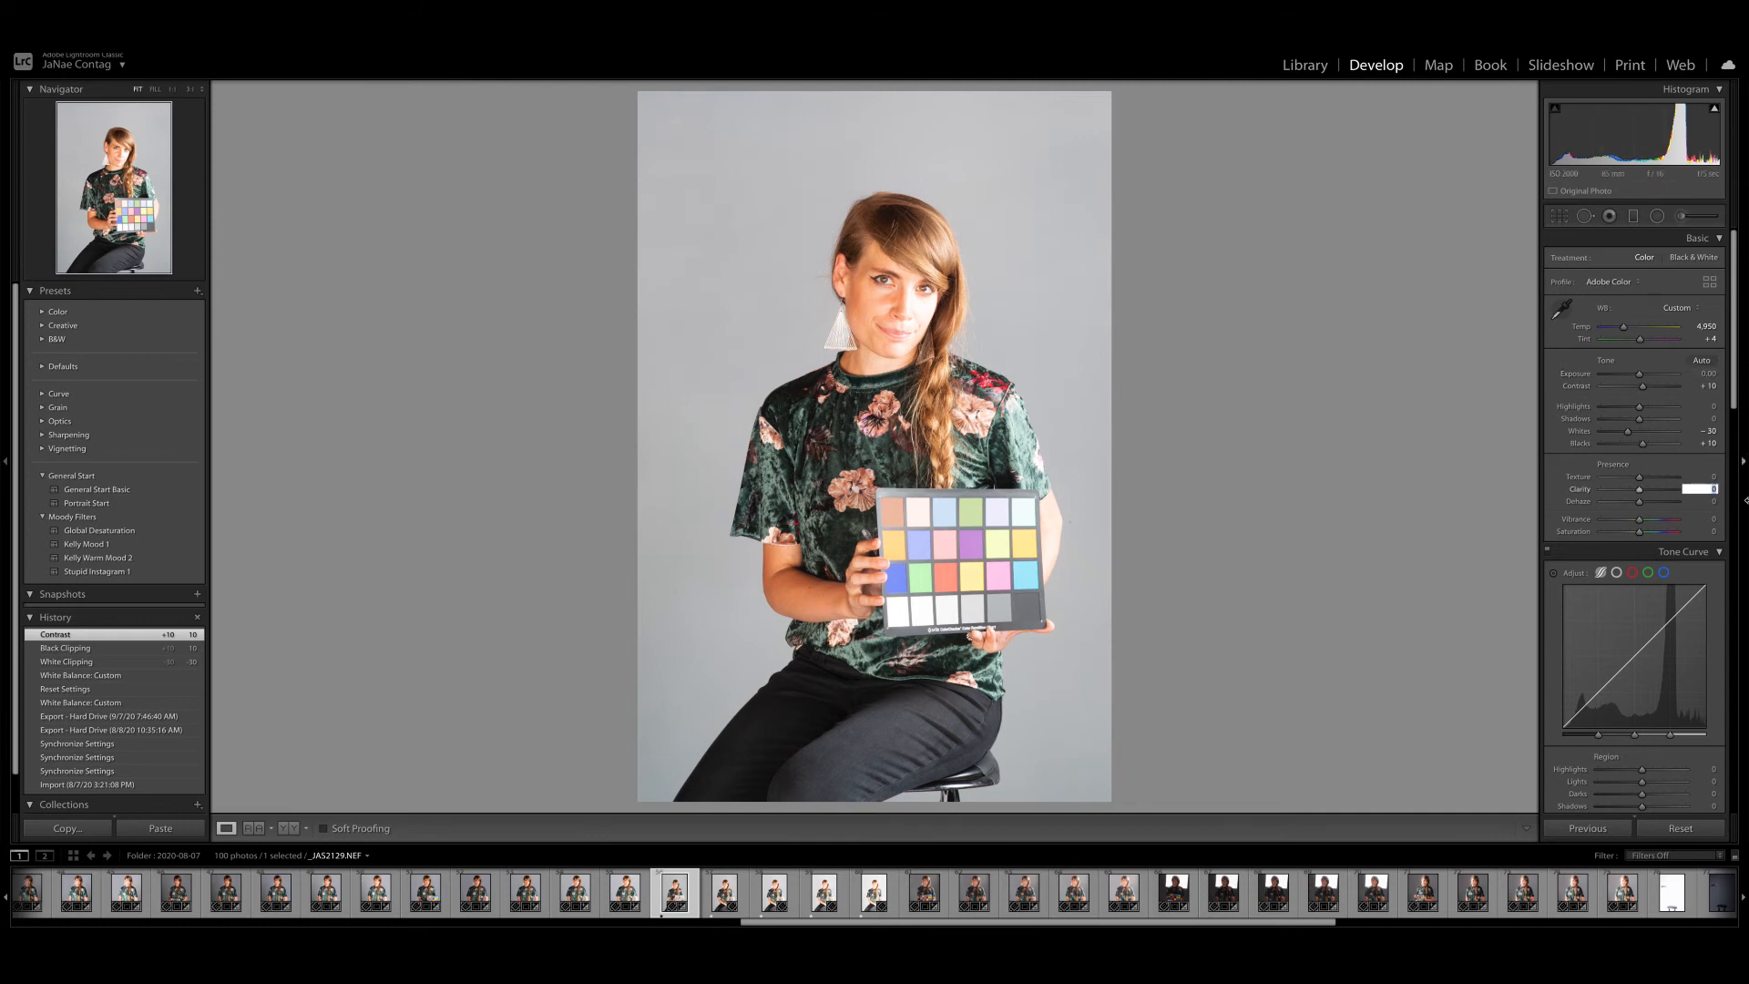
type("-15")
key("Return")
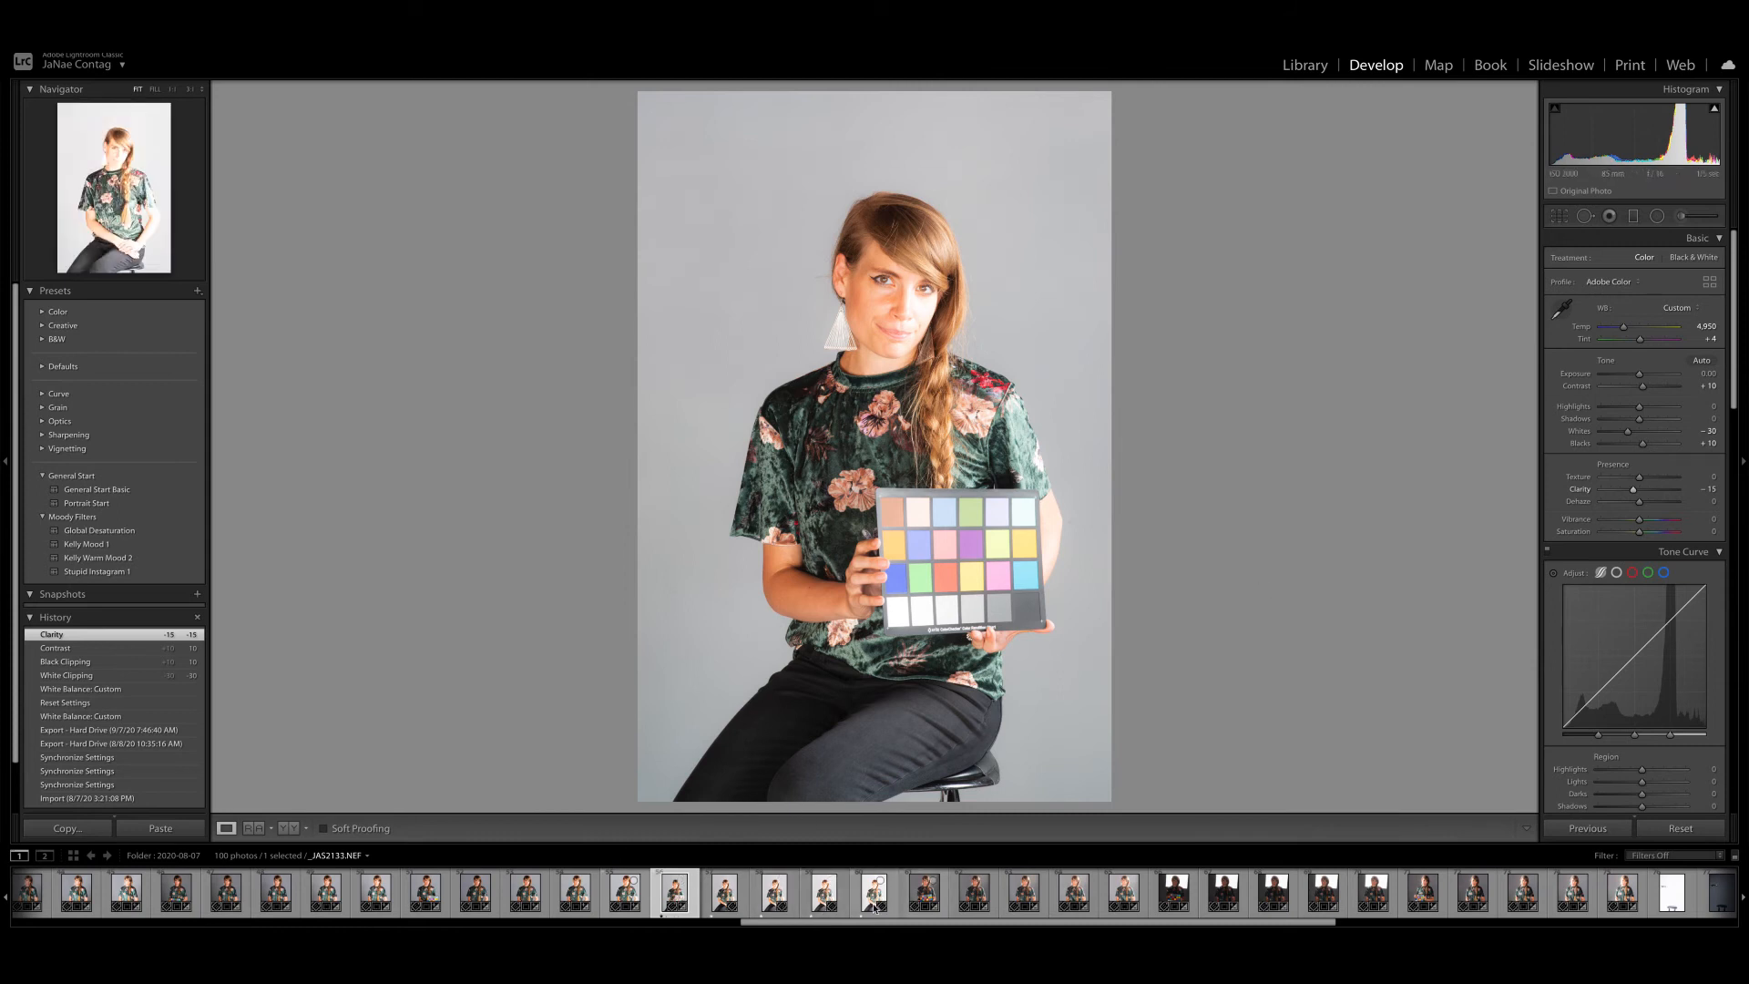
Enable profile corrections and chromatic aberration removal for the chart photo
left_click_drag(1736, 400, 1741, 703)
left_click(1607, 509)
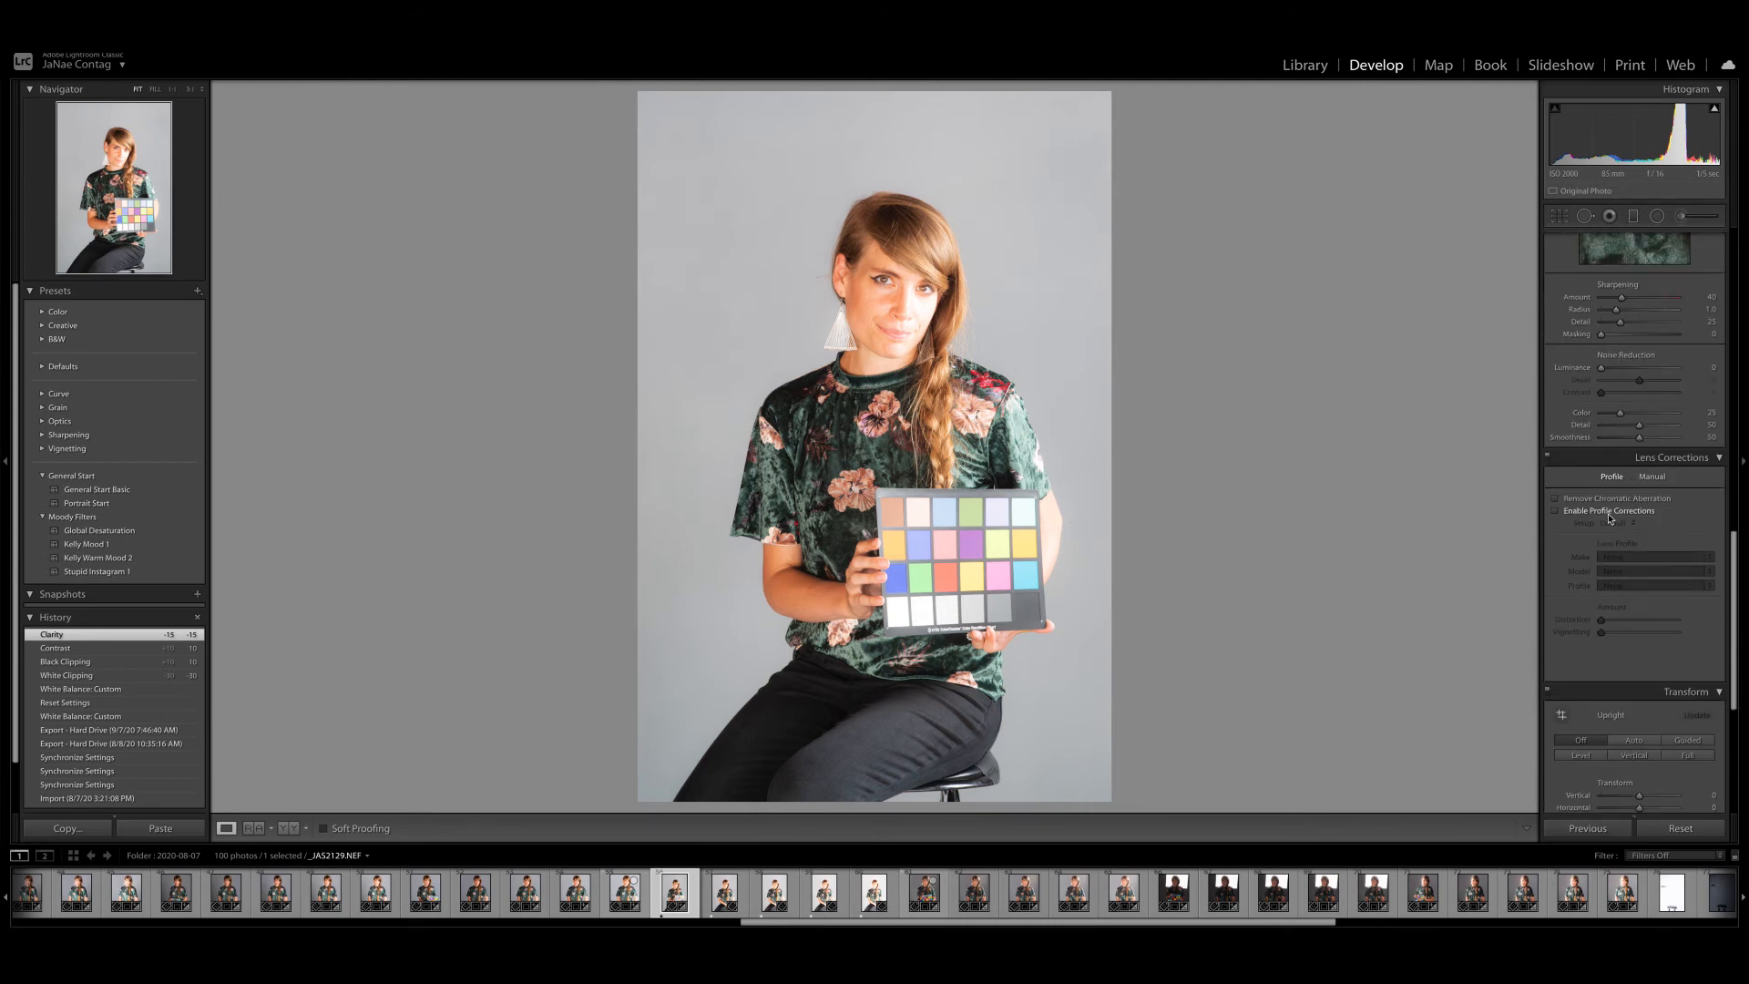
left_click(1608, 500)
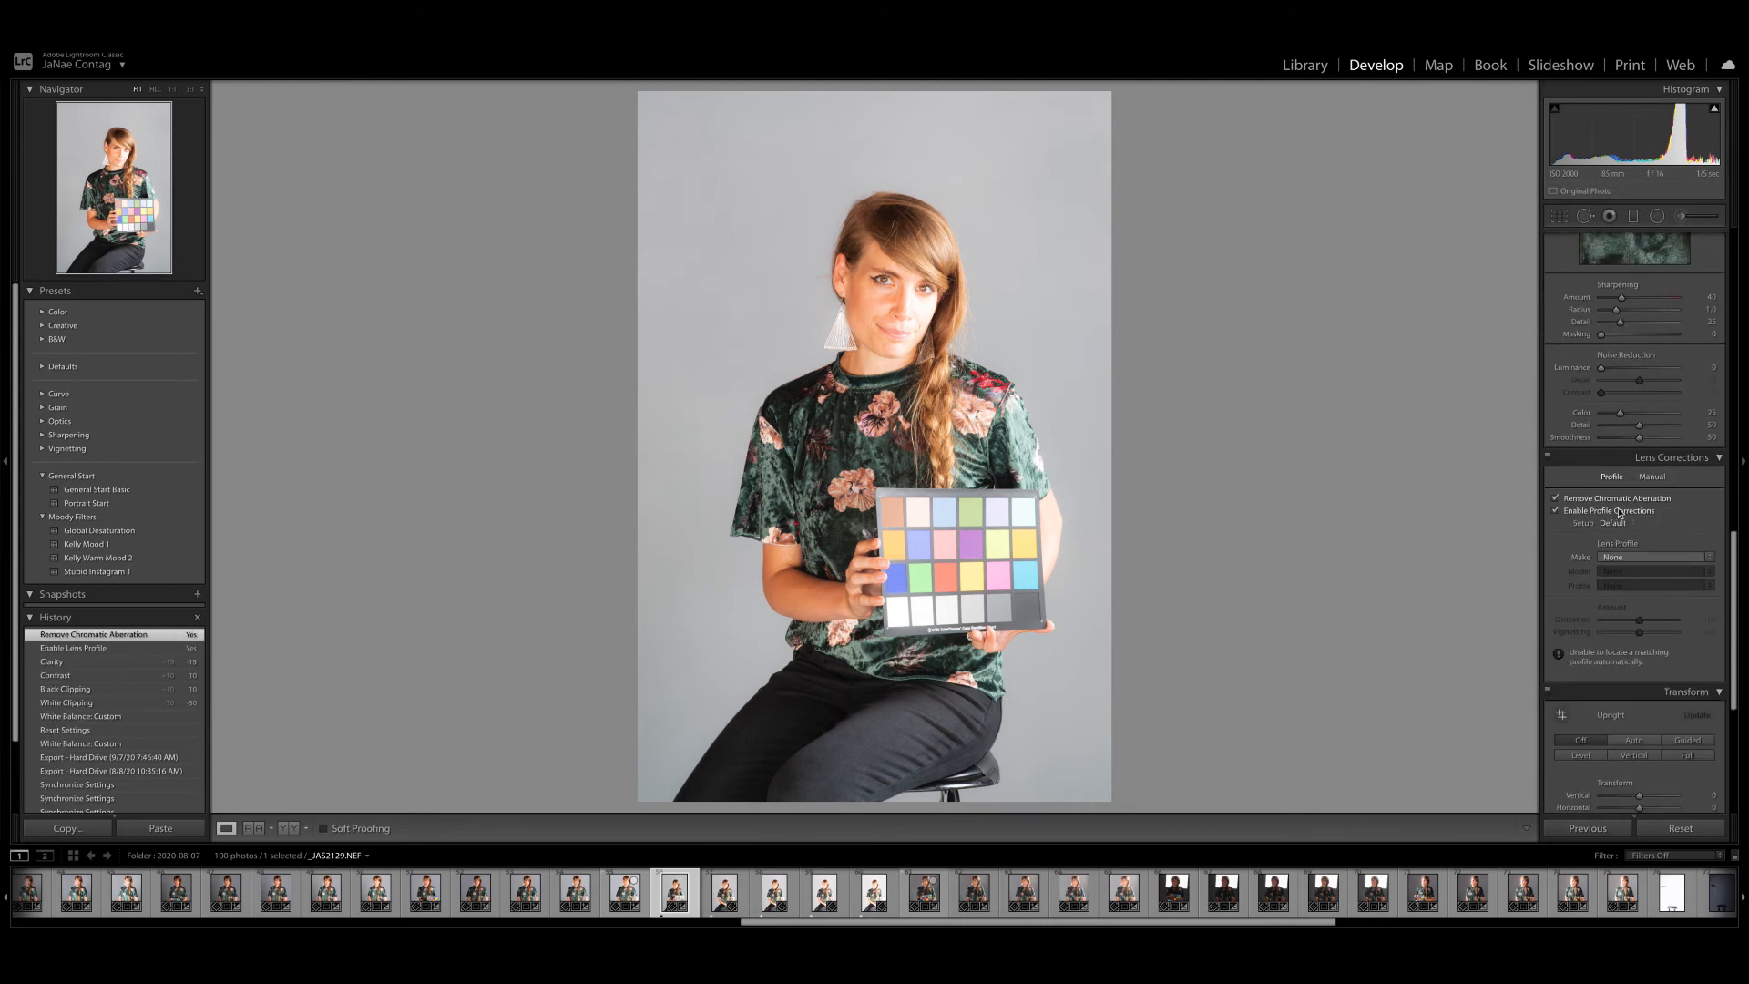
Set the chart photo's sharpening amount to 50
left_click_drag(1735, 555, 1736, 493)
left_click(1708, 489)
type("50")
key("Return")
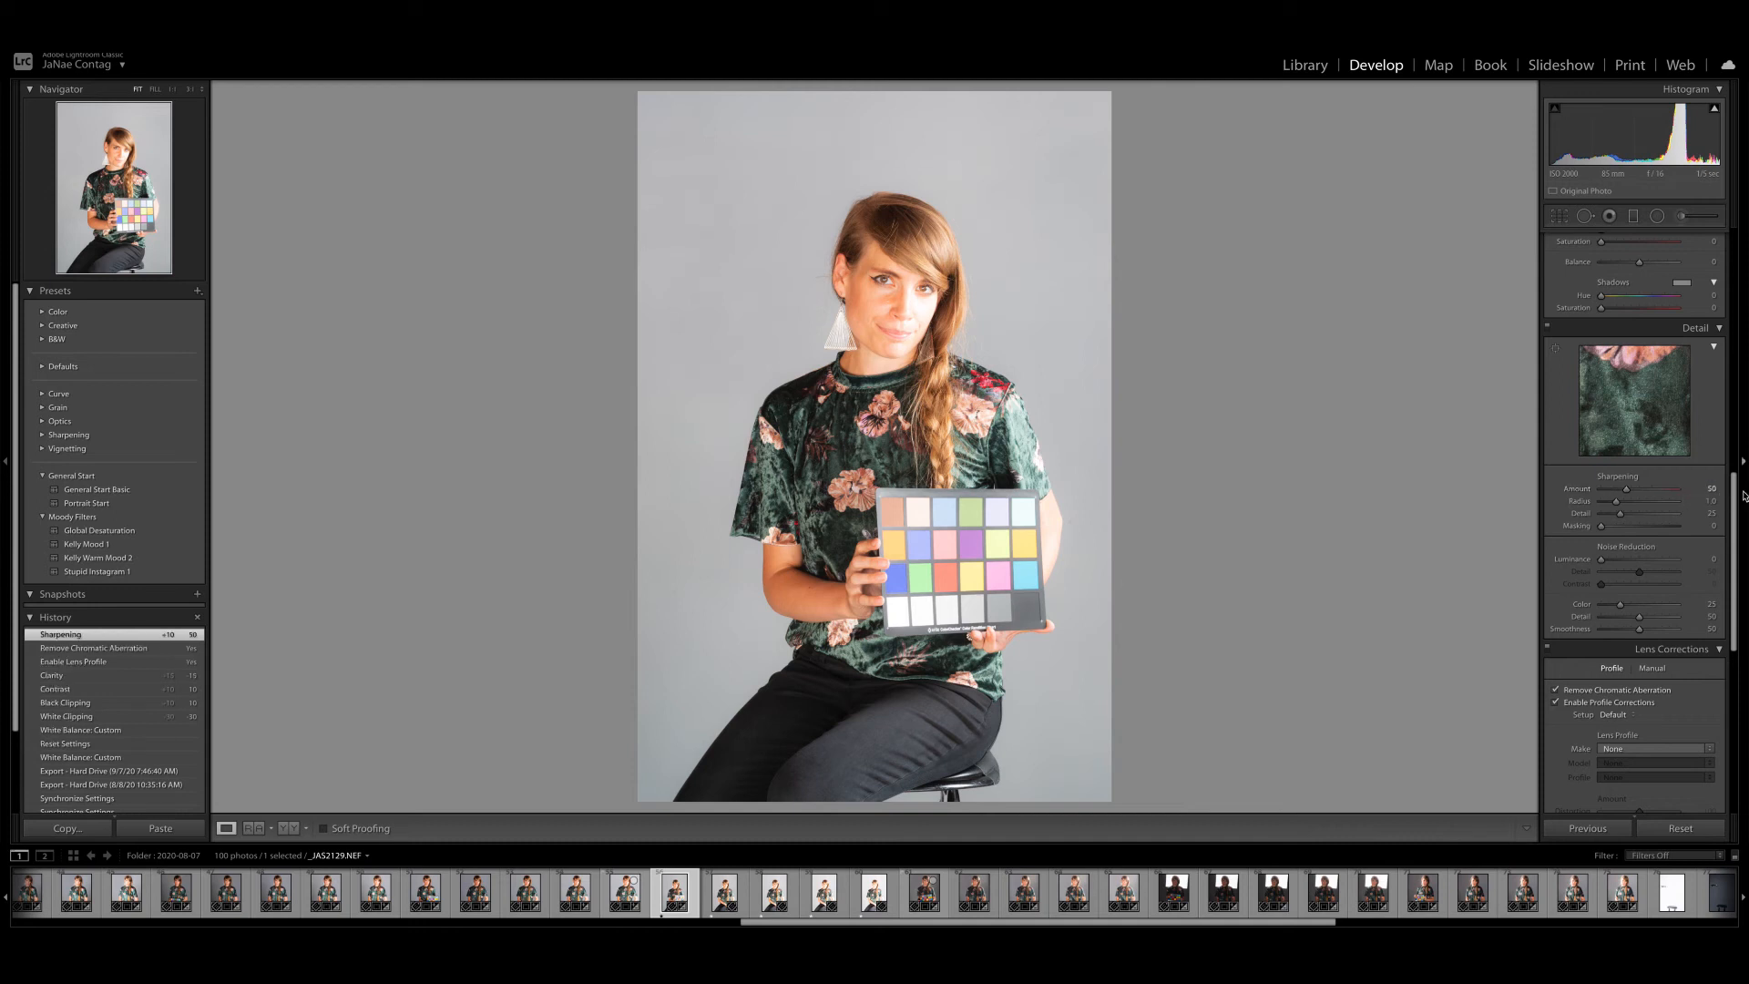
Synchronize the chart photo's settings, excluding Tone Curve, to the four portraits that follow it, up to _JAS2133.NEF
left_click_drag(1735, 499, 1728, 247)
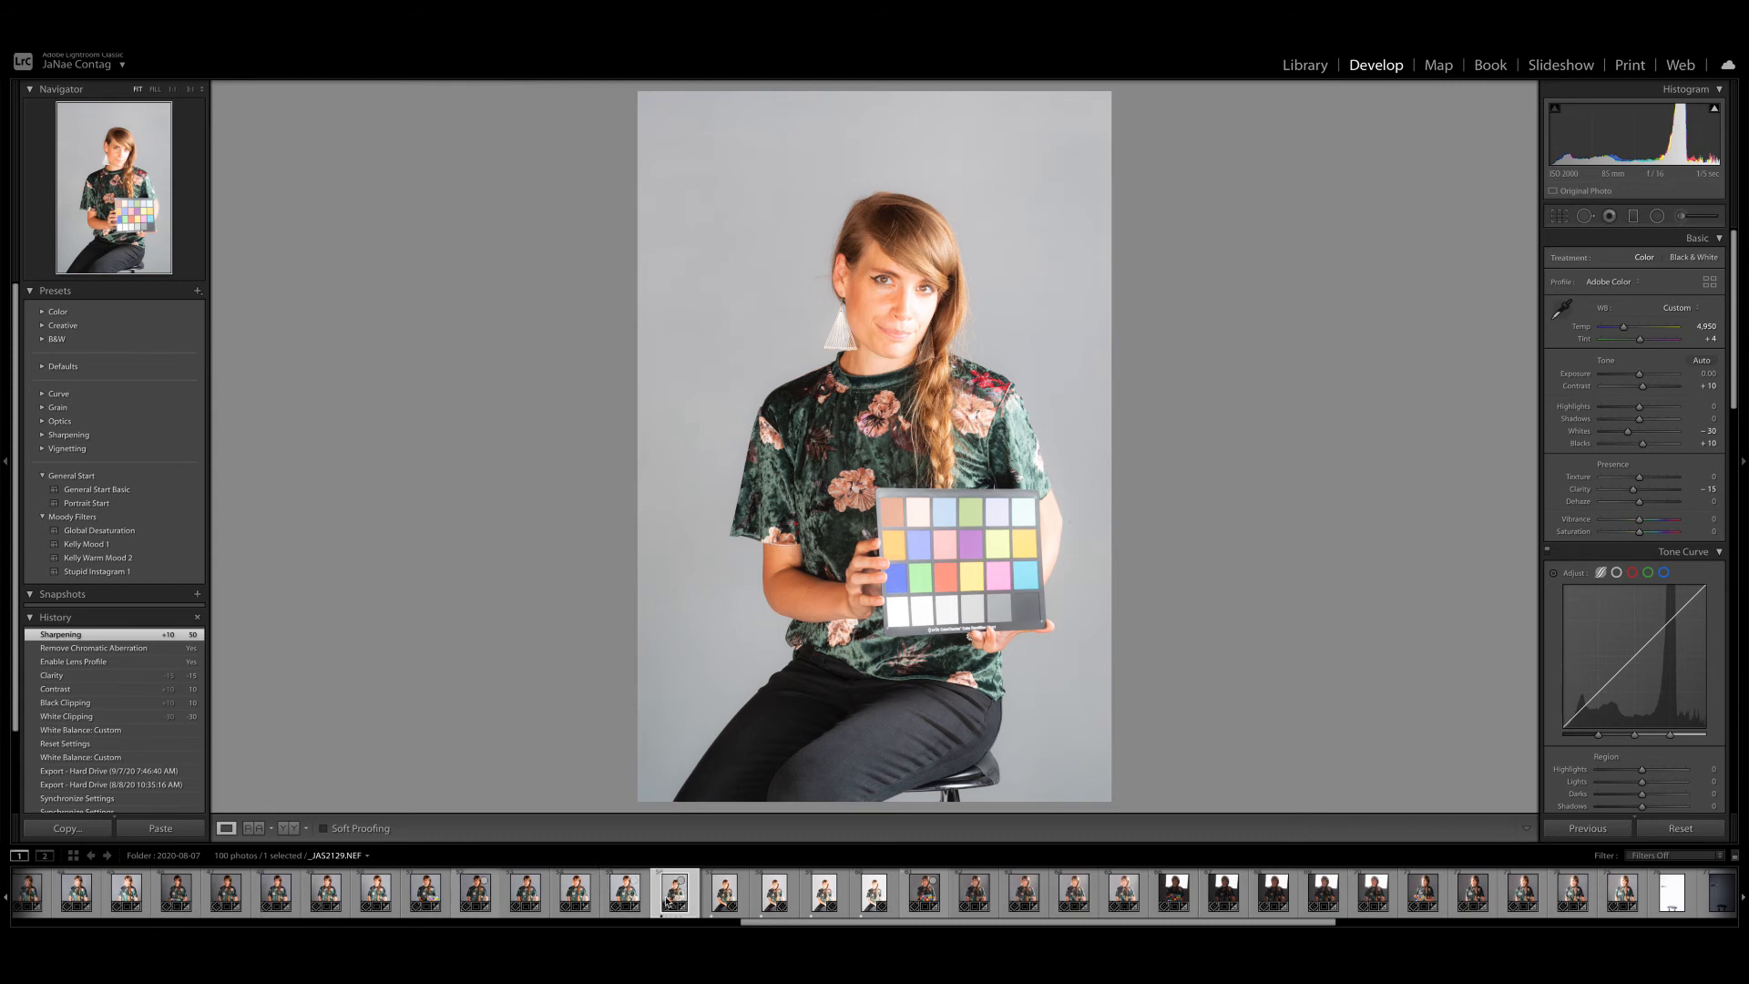
left_click(879, 897, "shift")
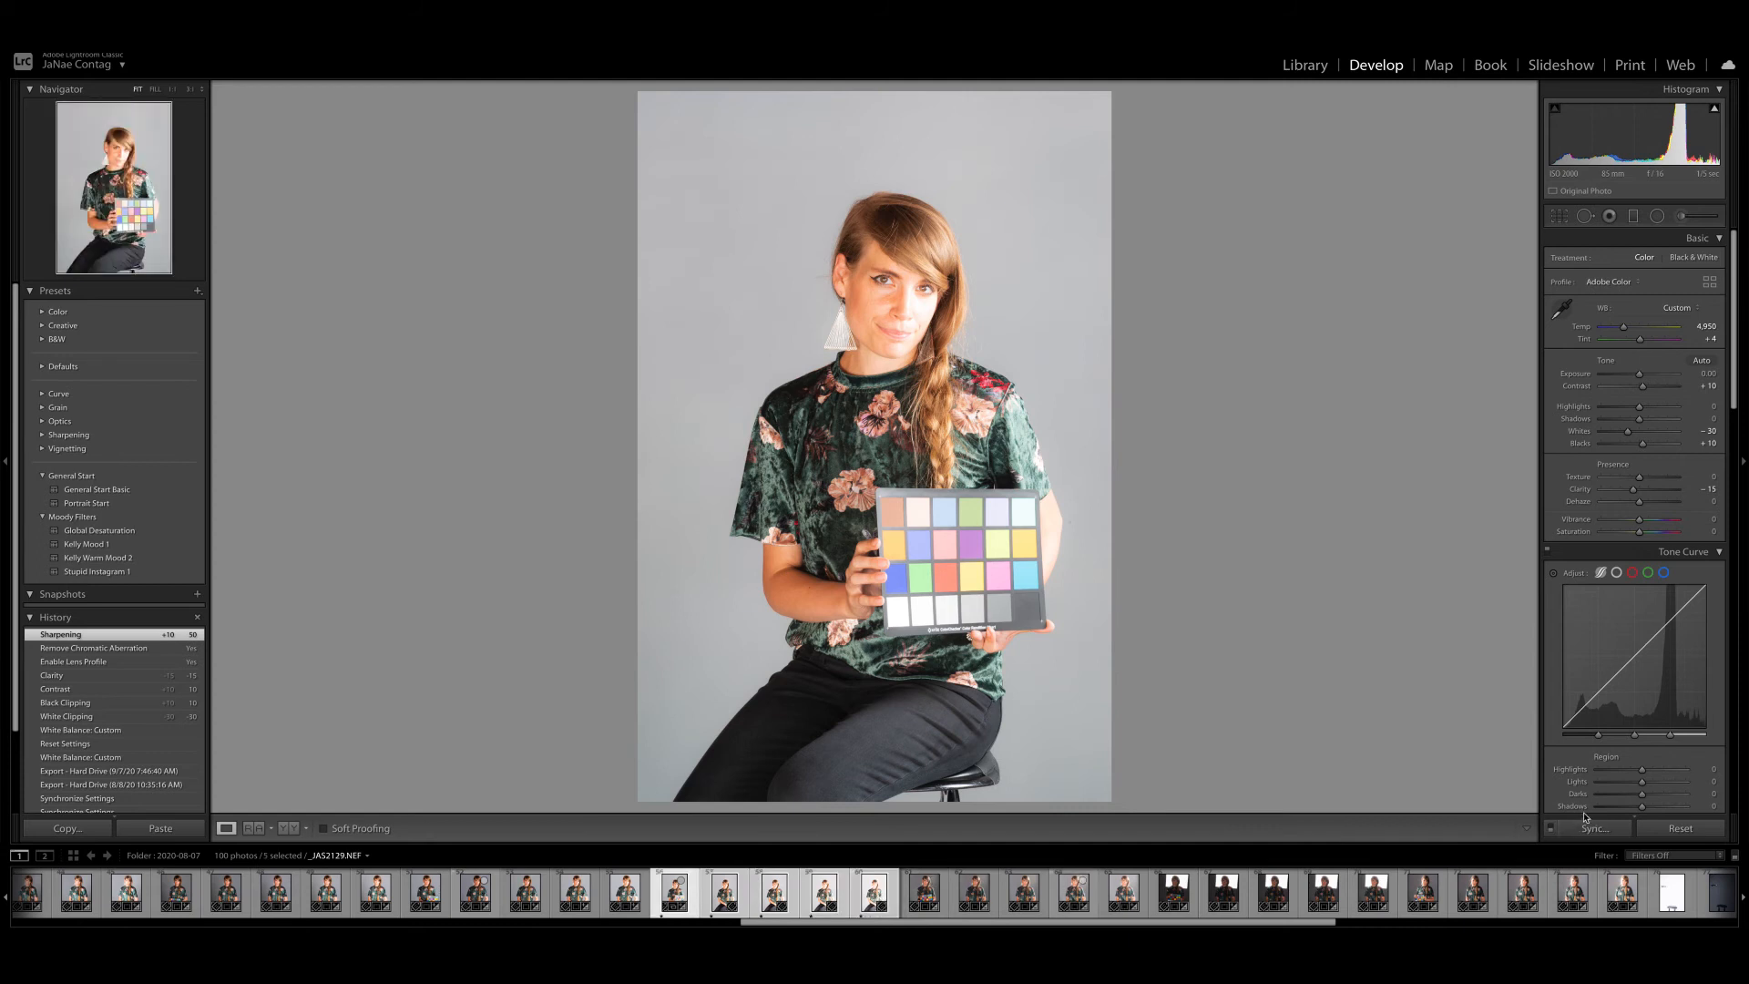
left_click(1575, 823)
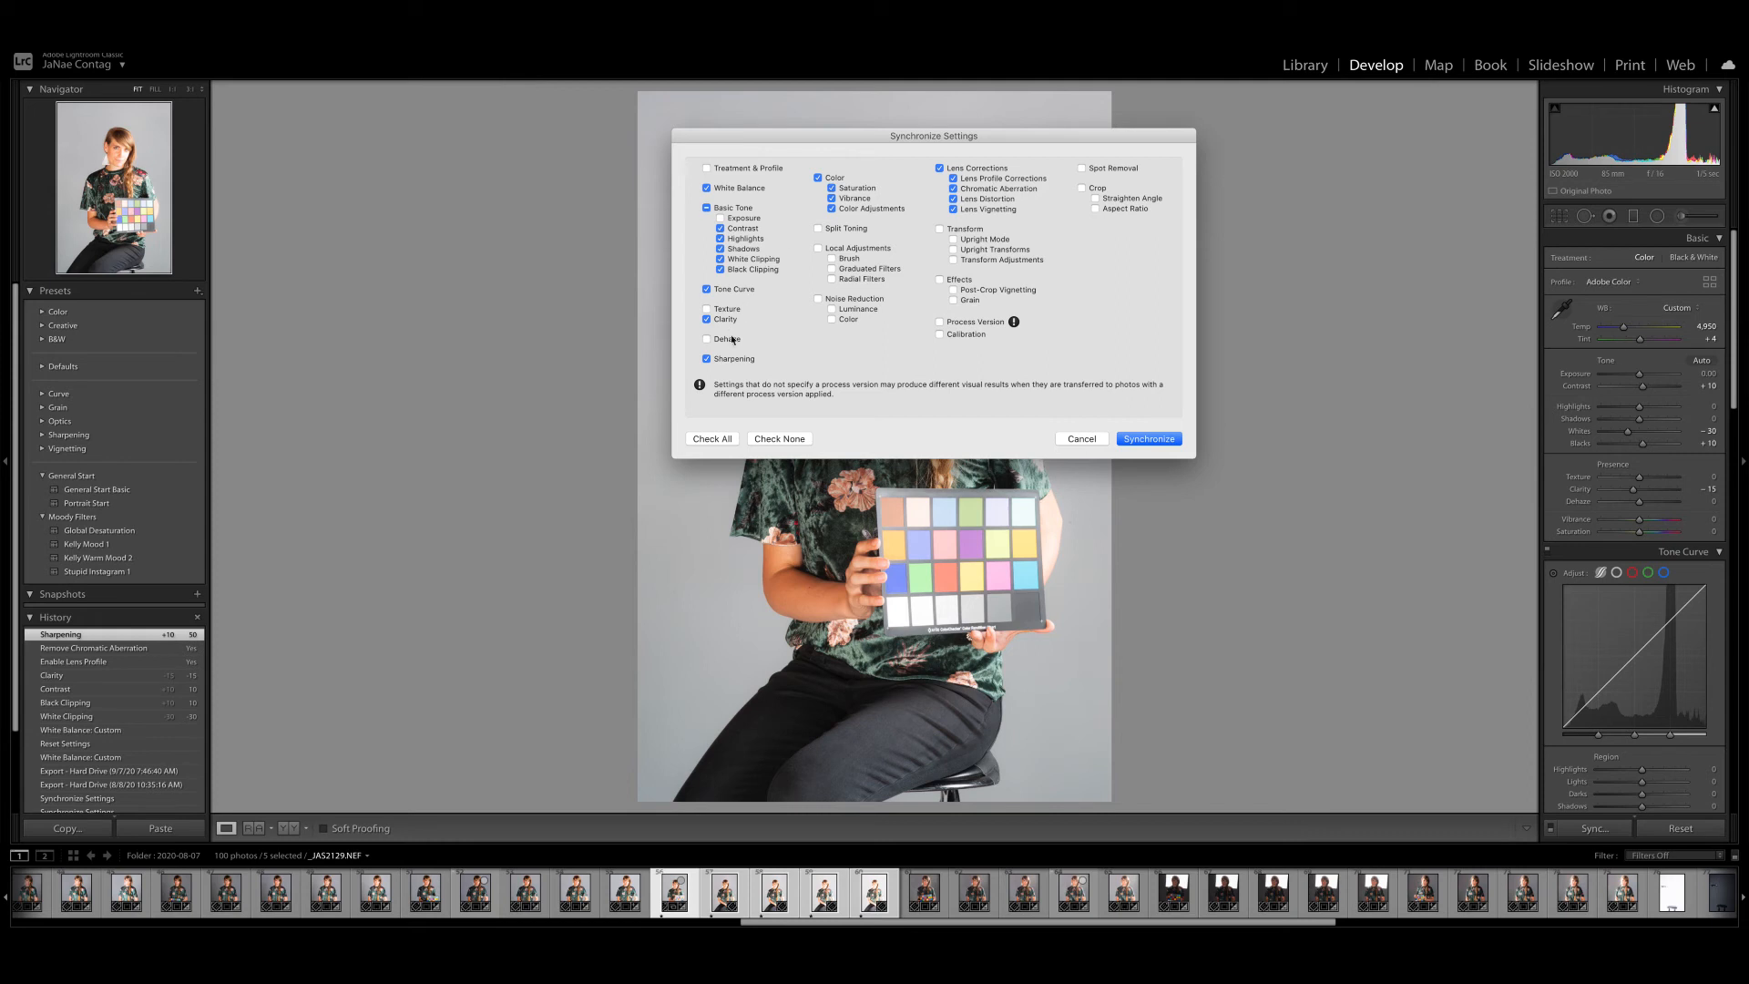
left_click(707, 291)
left_click(1147, 440)
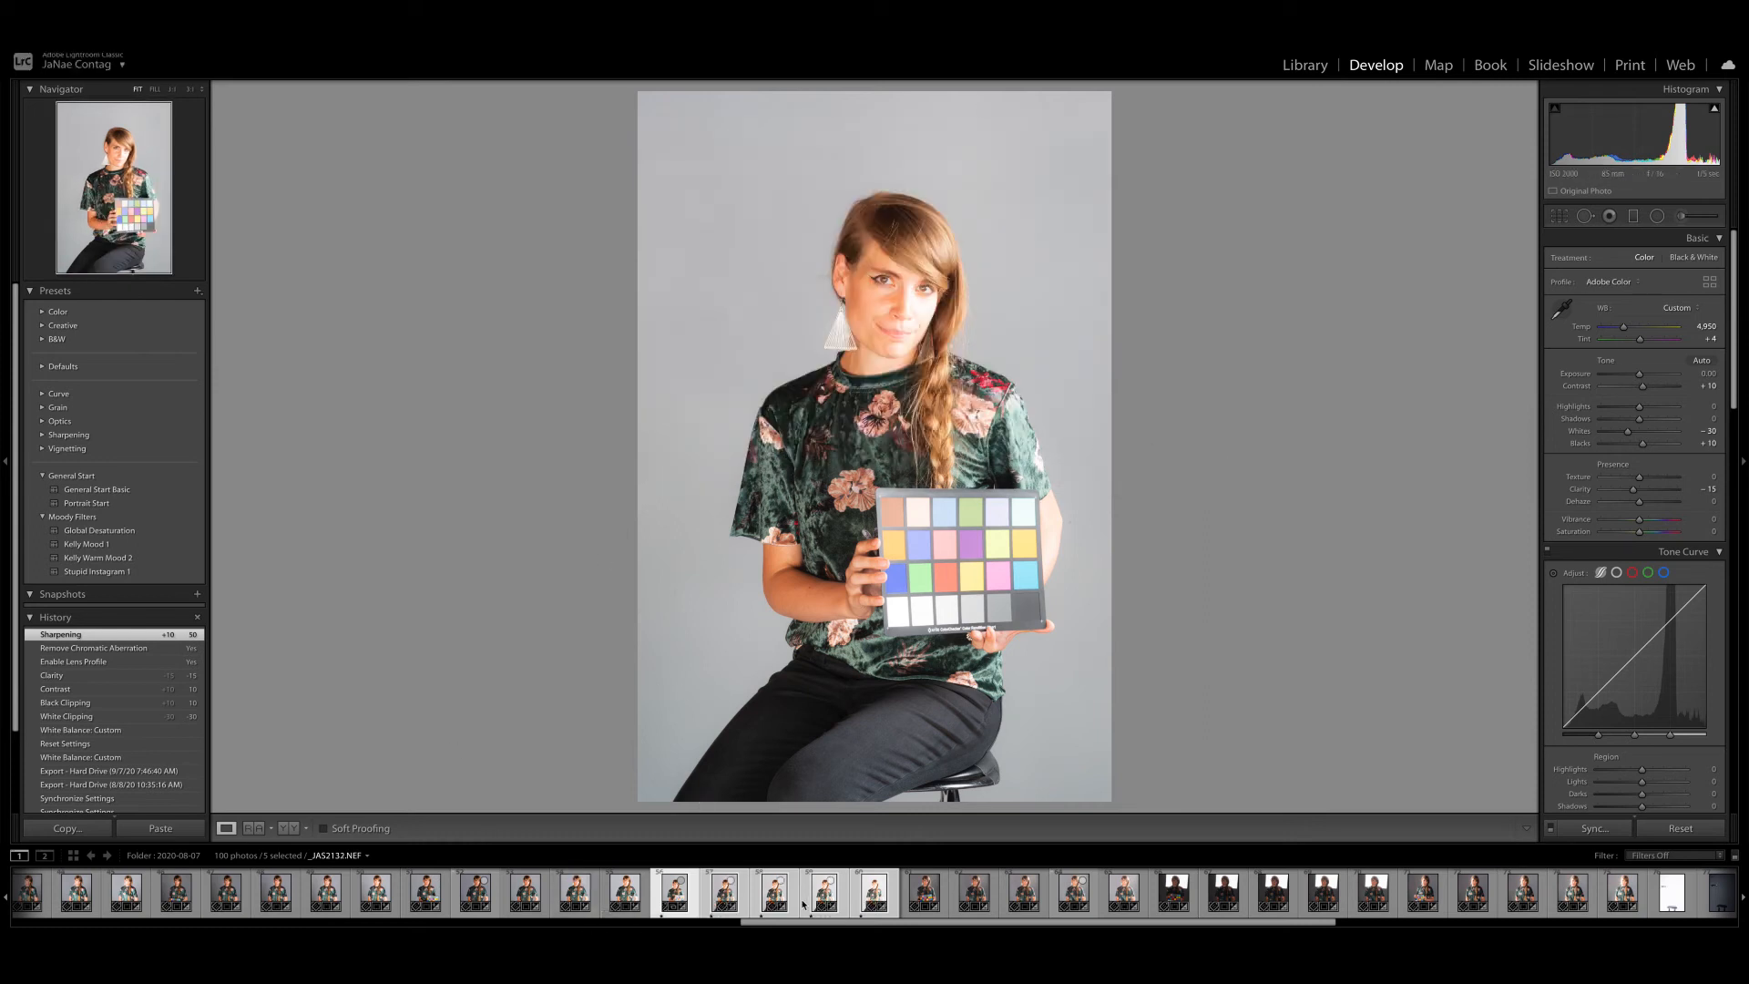
Compare the brightness of the synchronized portraits, ending on _JAS2131.NEF
left_click(720, 897)
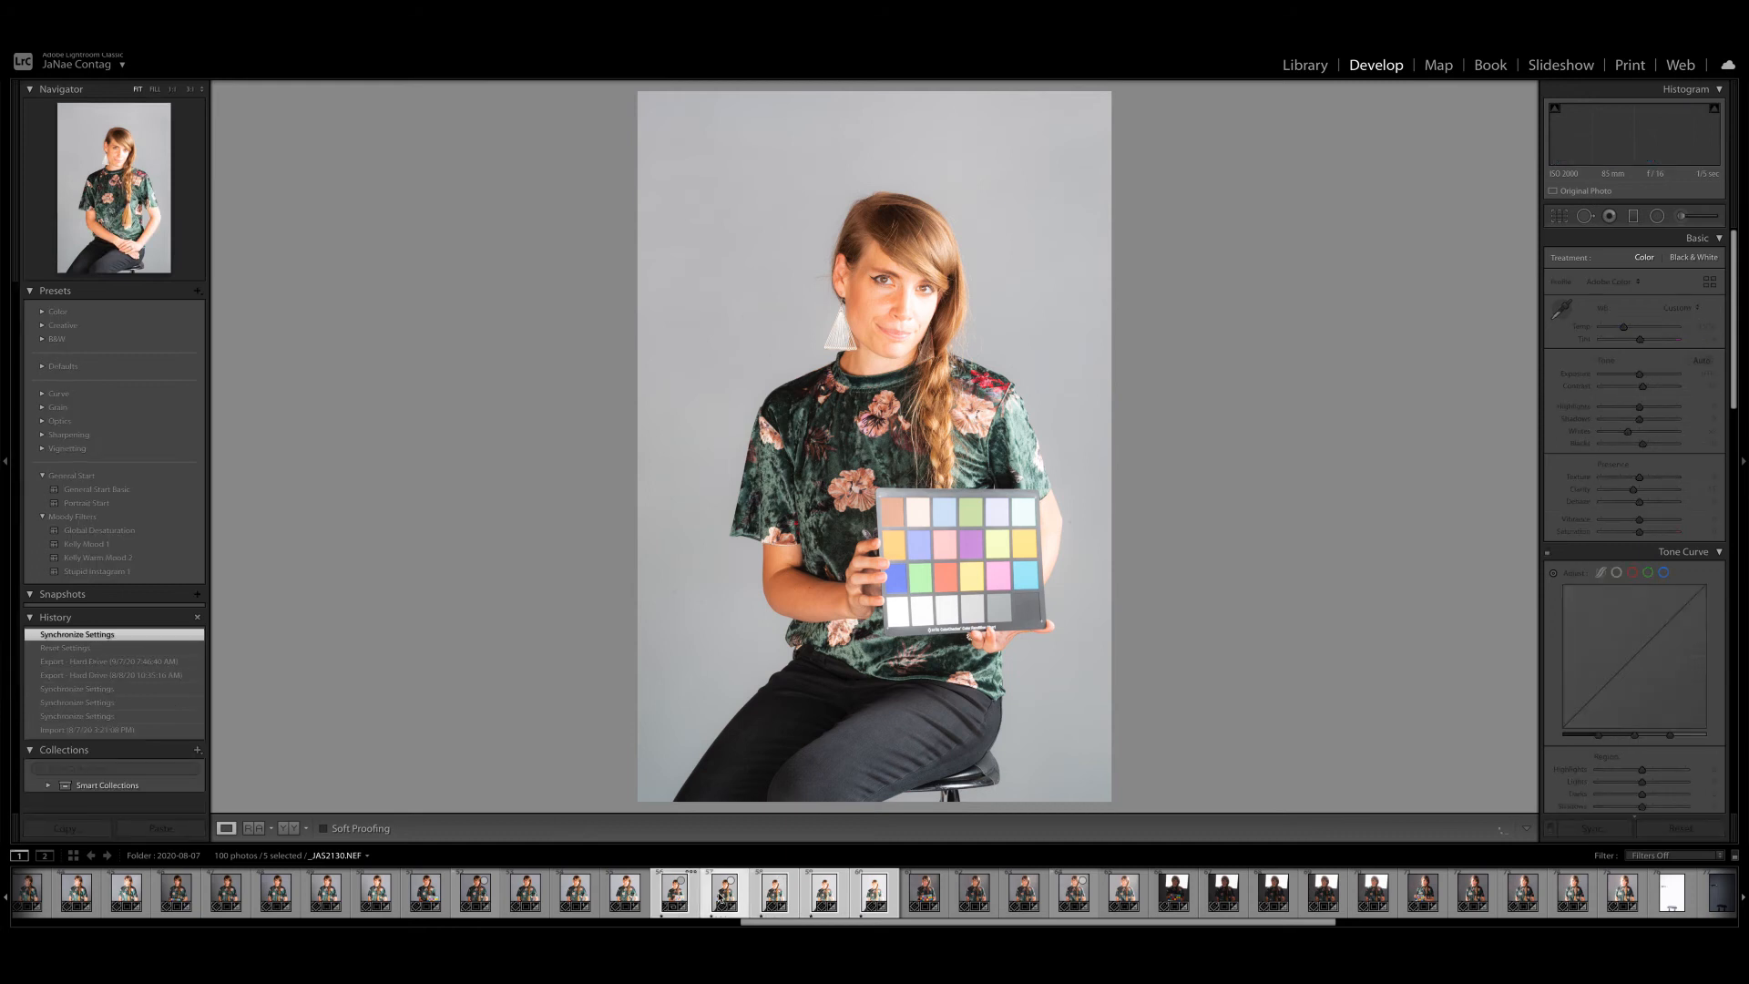
left_click(766, 897)
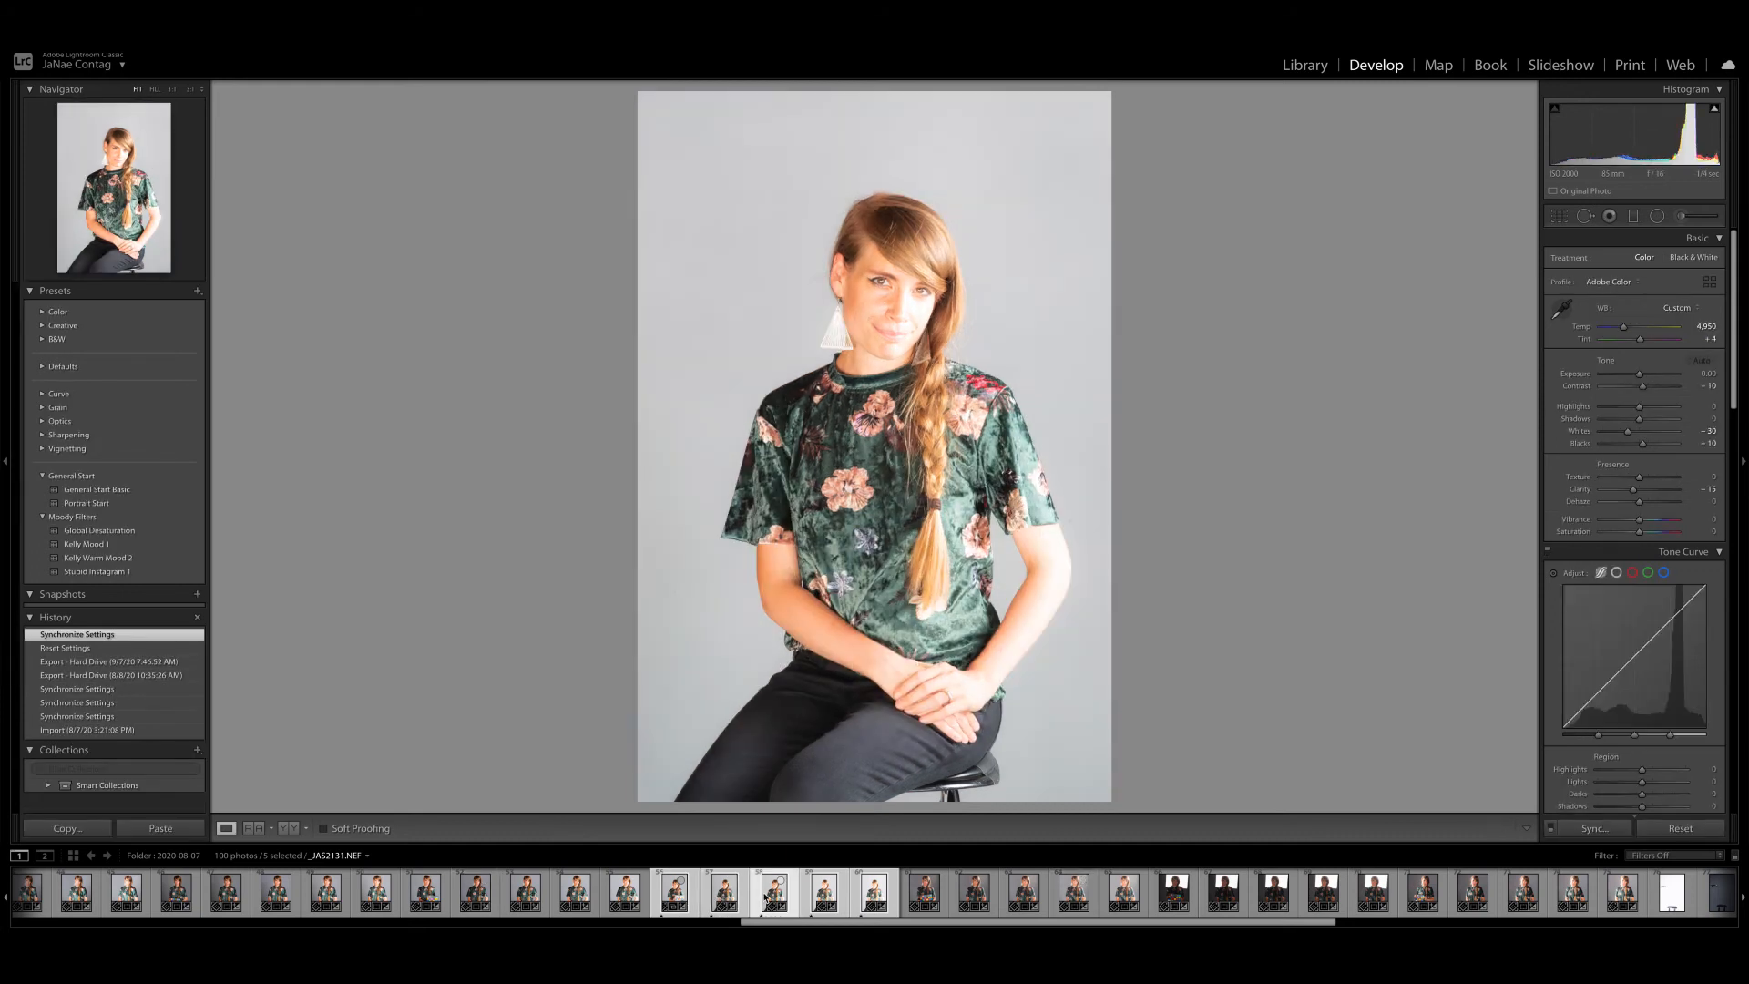
left_click(720, 897)
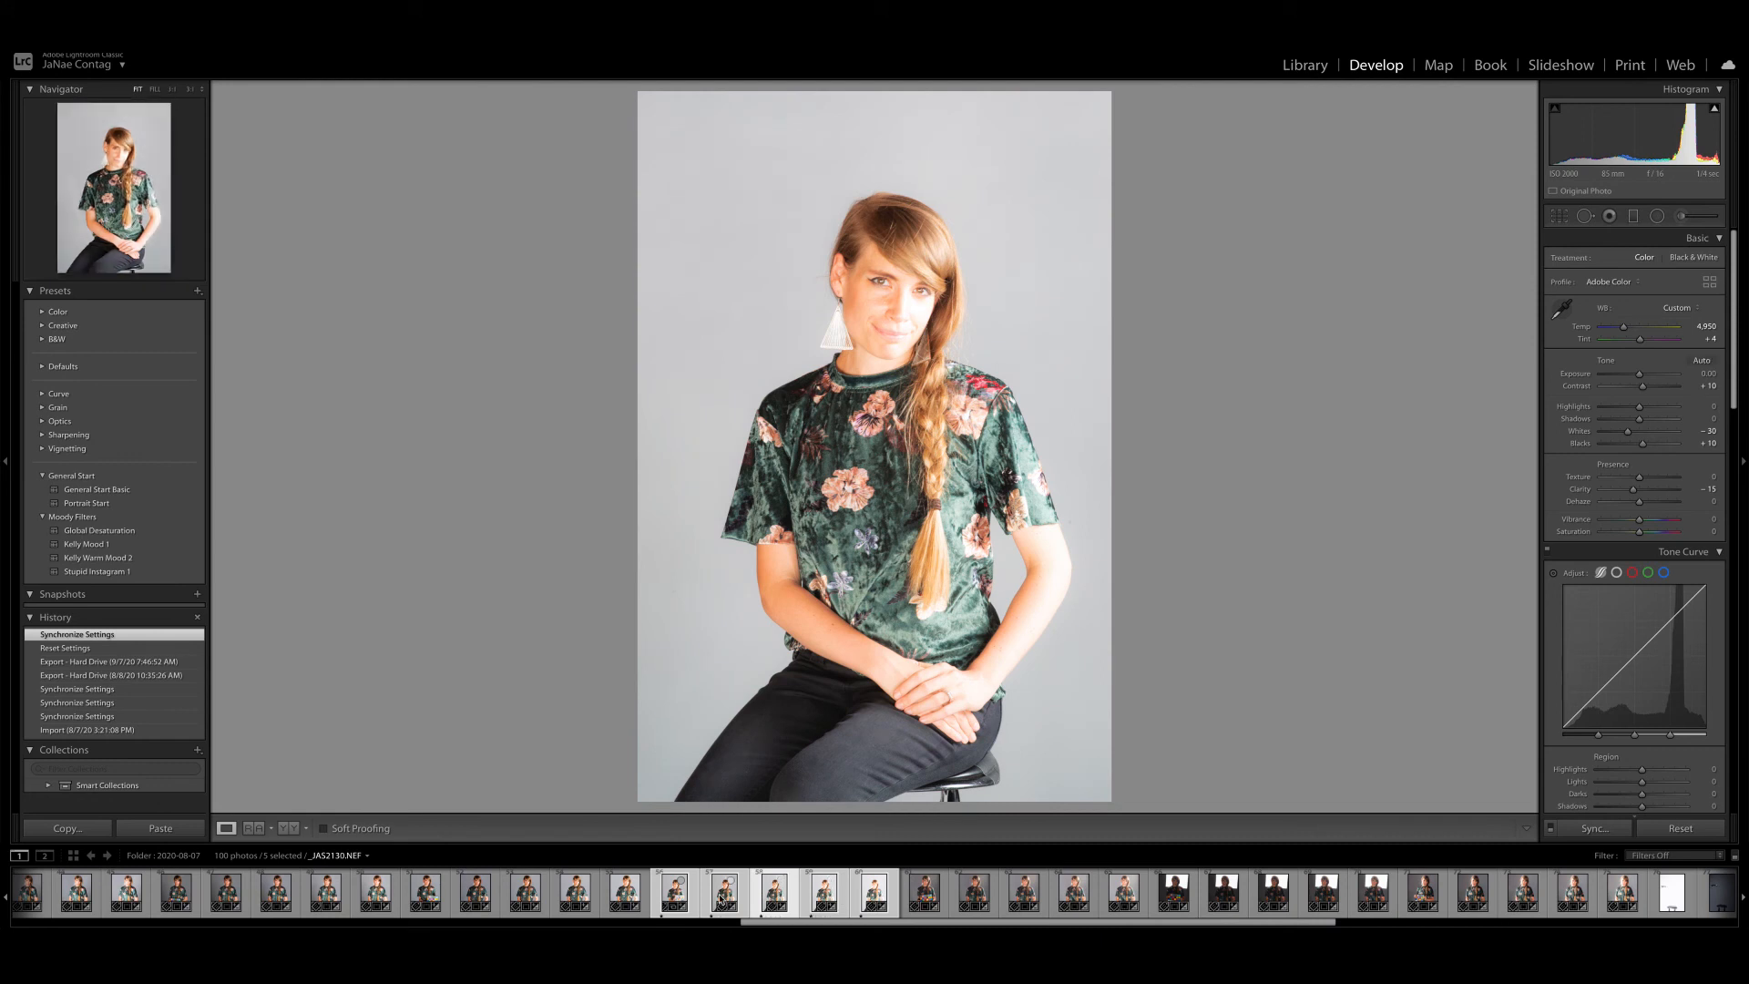
key("Right")
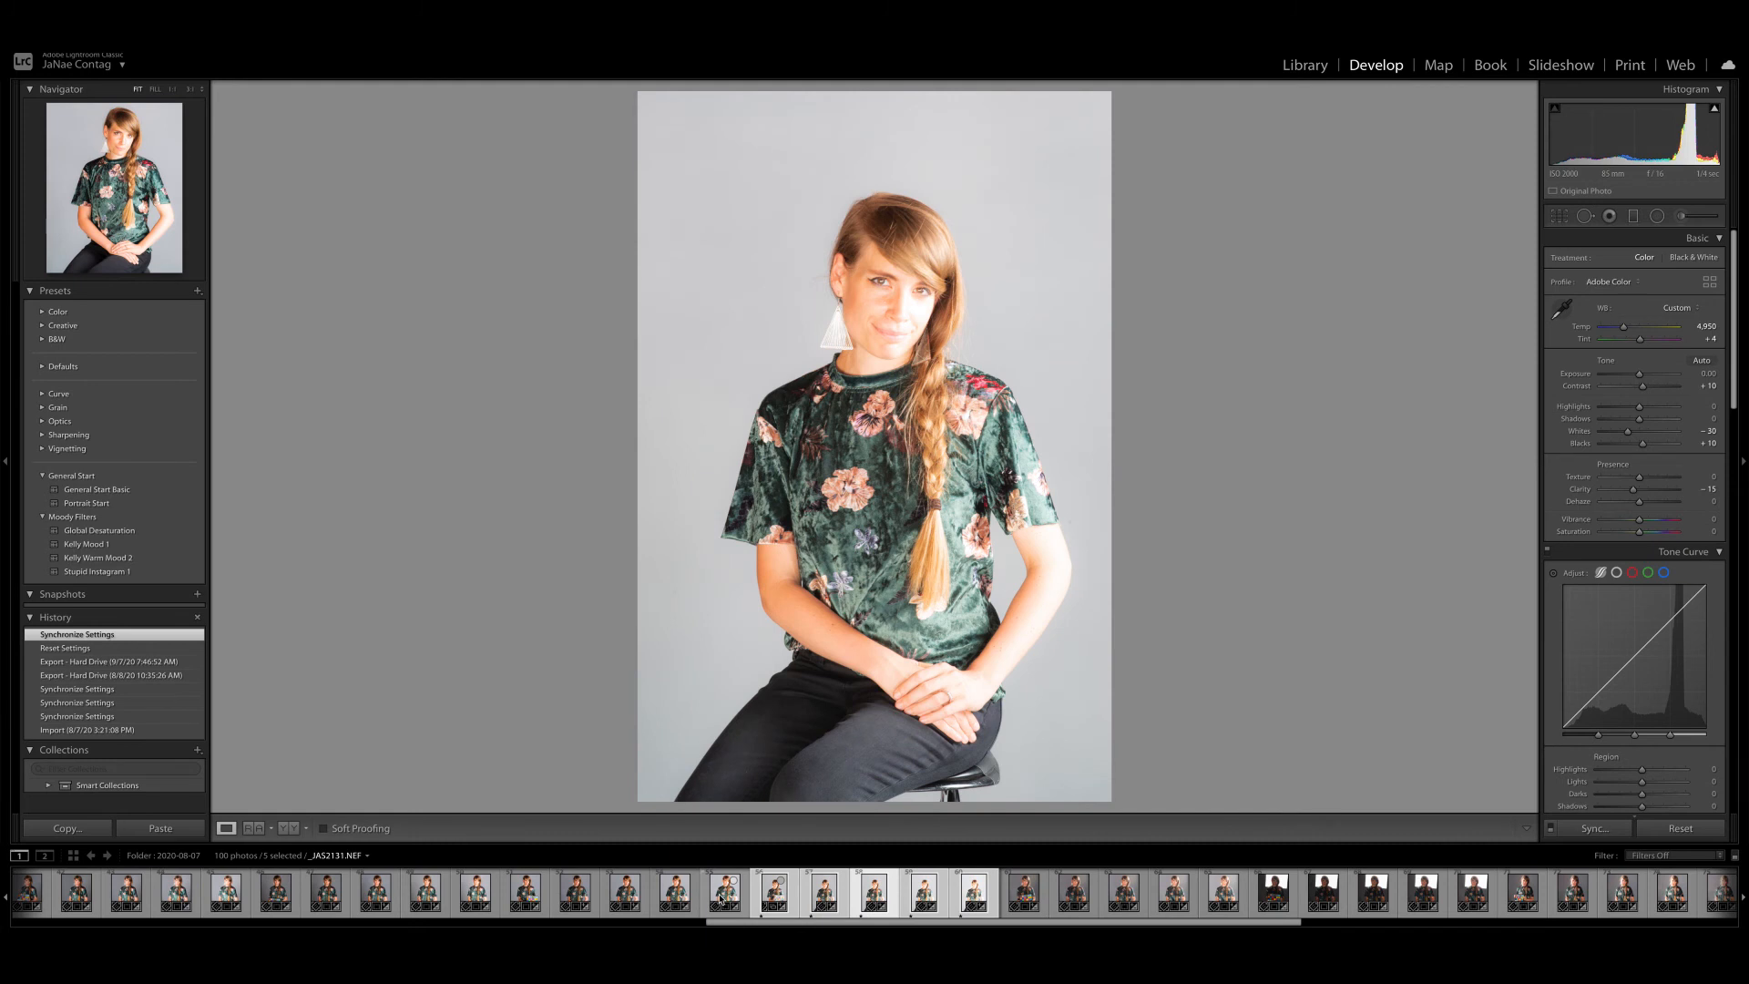
key("Left")
key("Left")
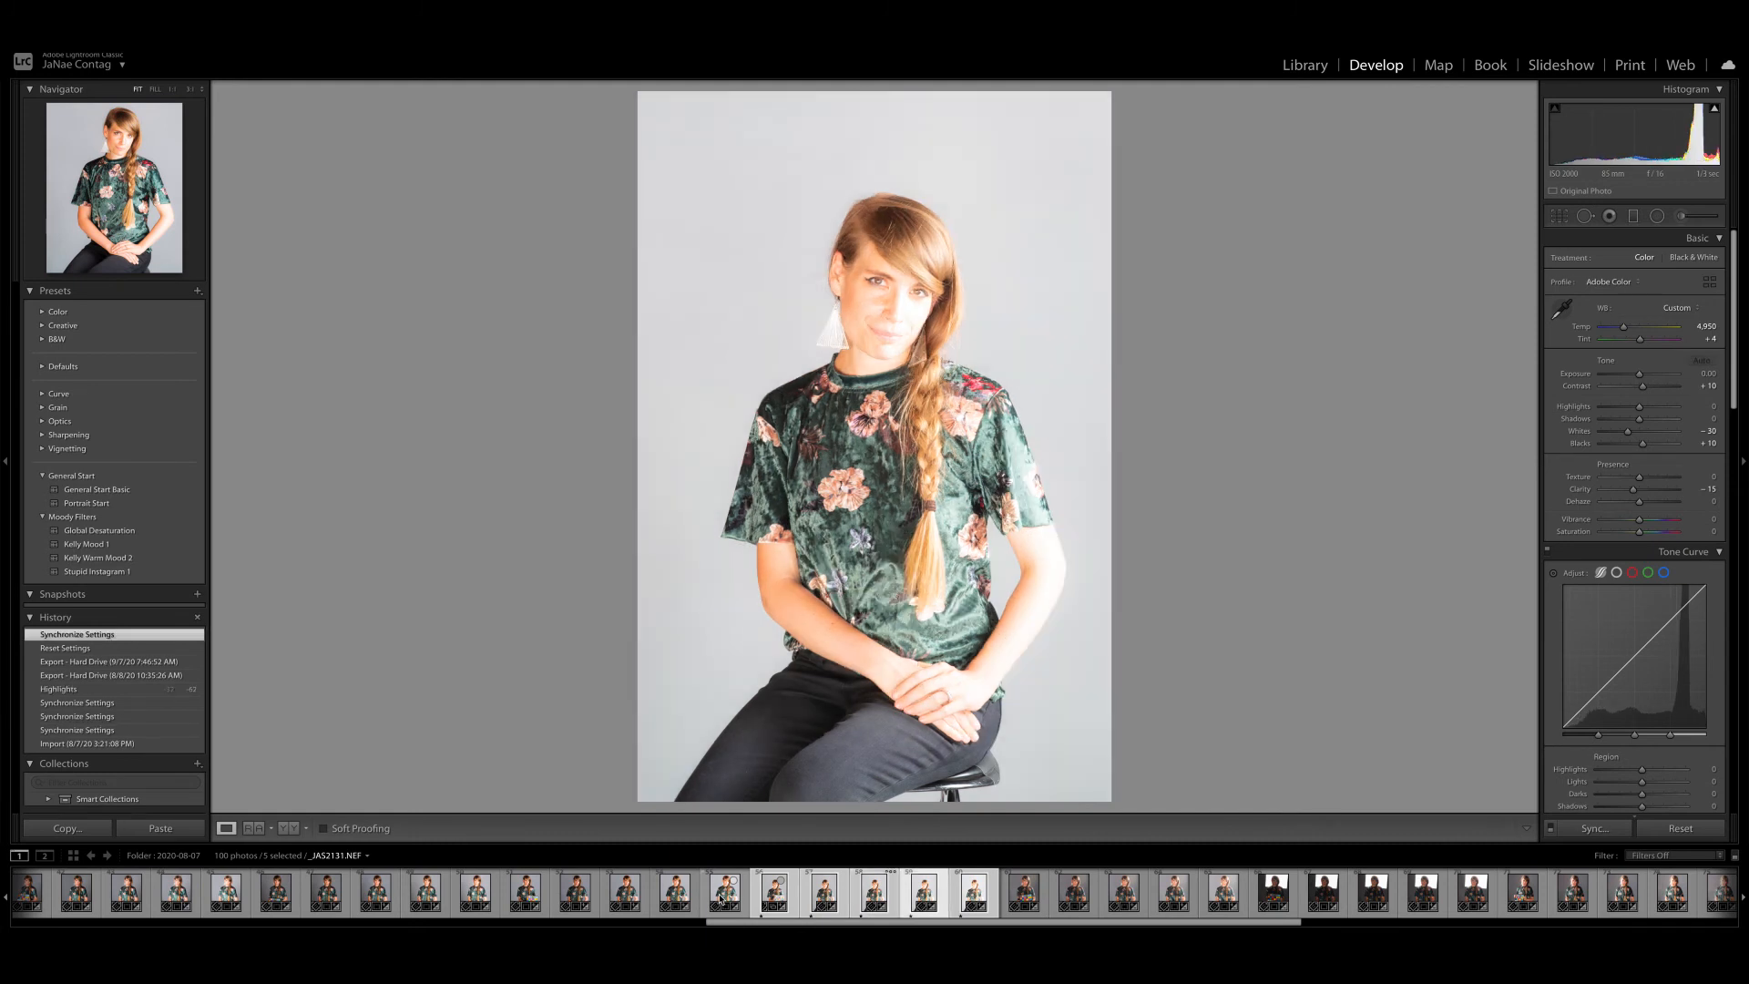
key("Left")
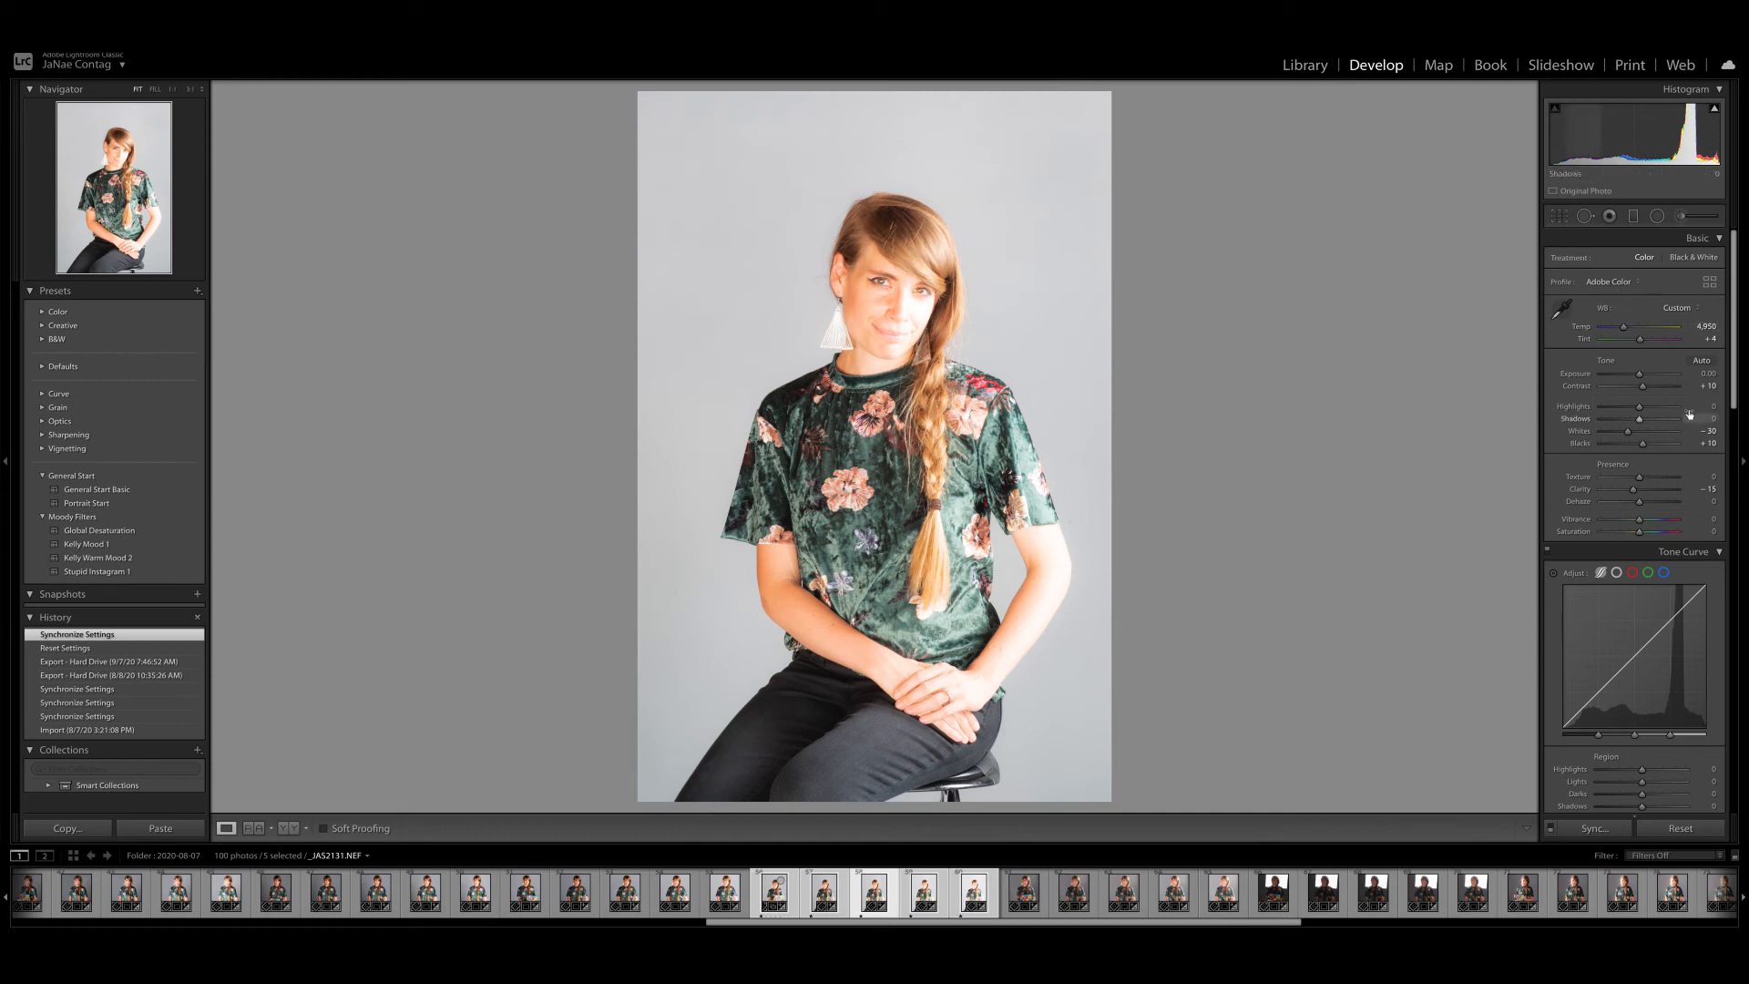
Lower the Exposure of _JAS2131.NEF to -0.45 and its Highlights to -26
left_click_drag(1640, 375, 1635, 375)
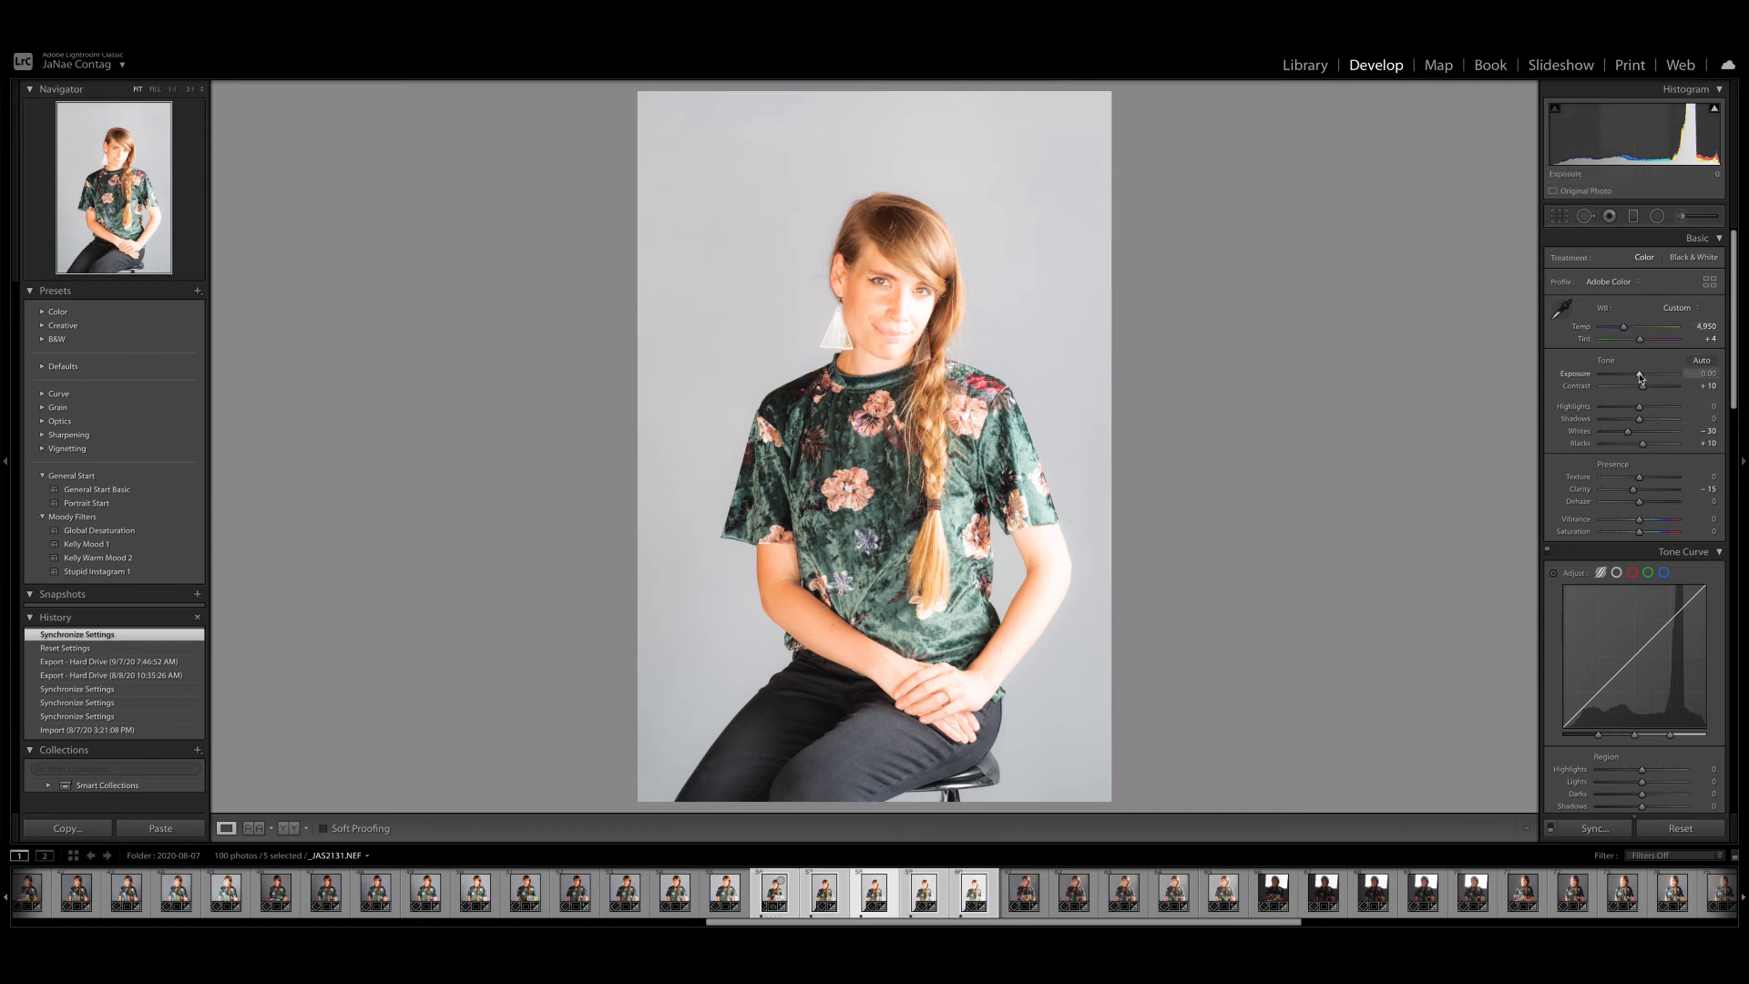
left_click_drag(1635, 376, 1634, 376)
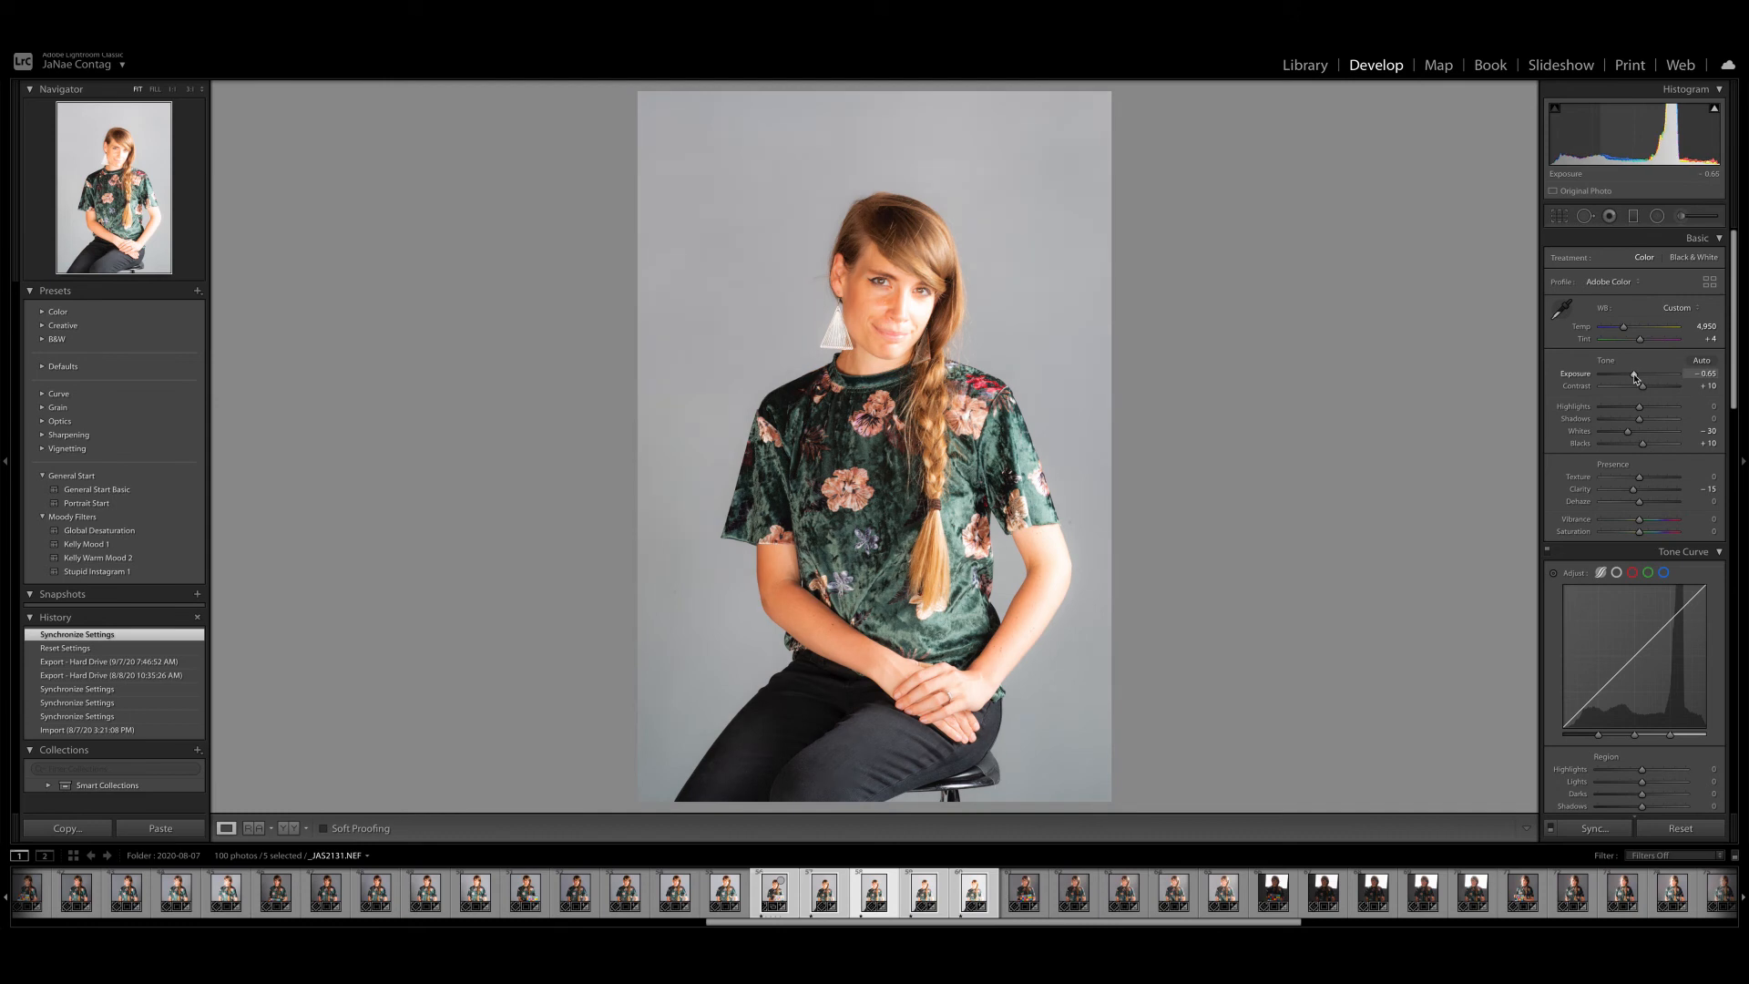
left_click_drag(1634, 376, 1630, 415)
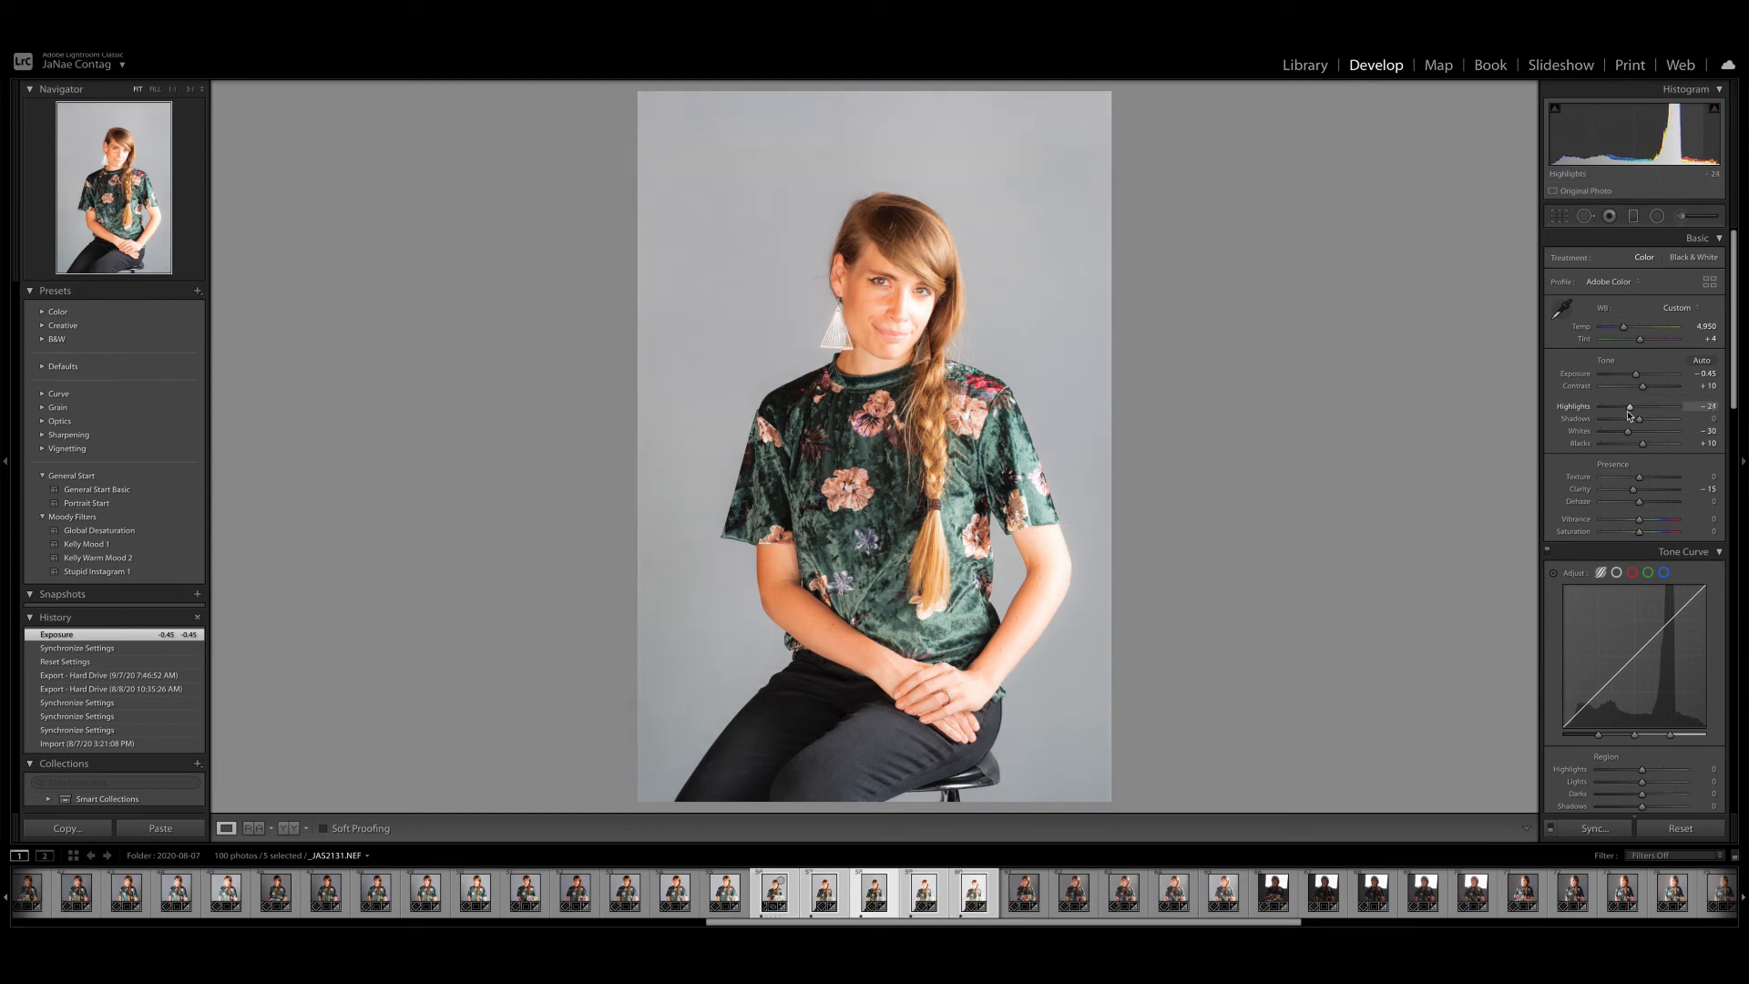
left_click_drag(1627, 415, 1627, 415)
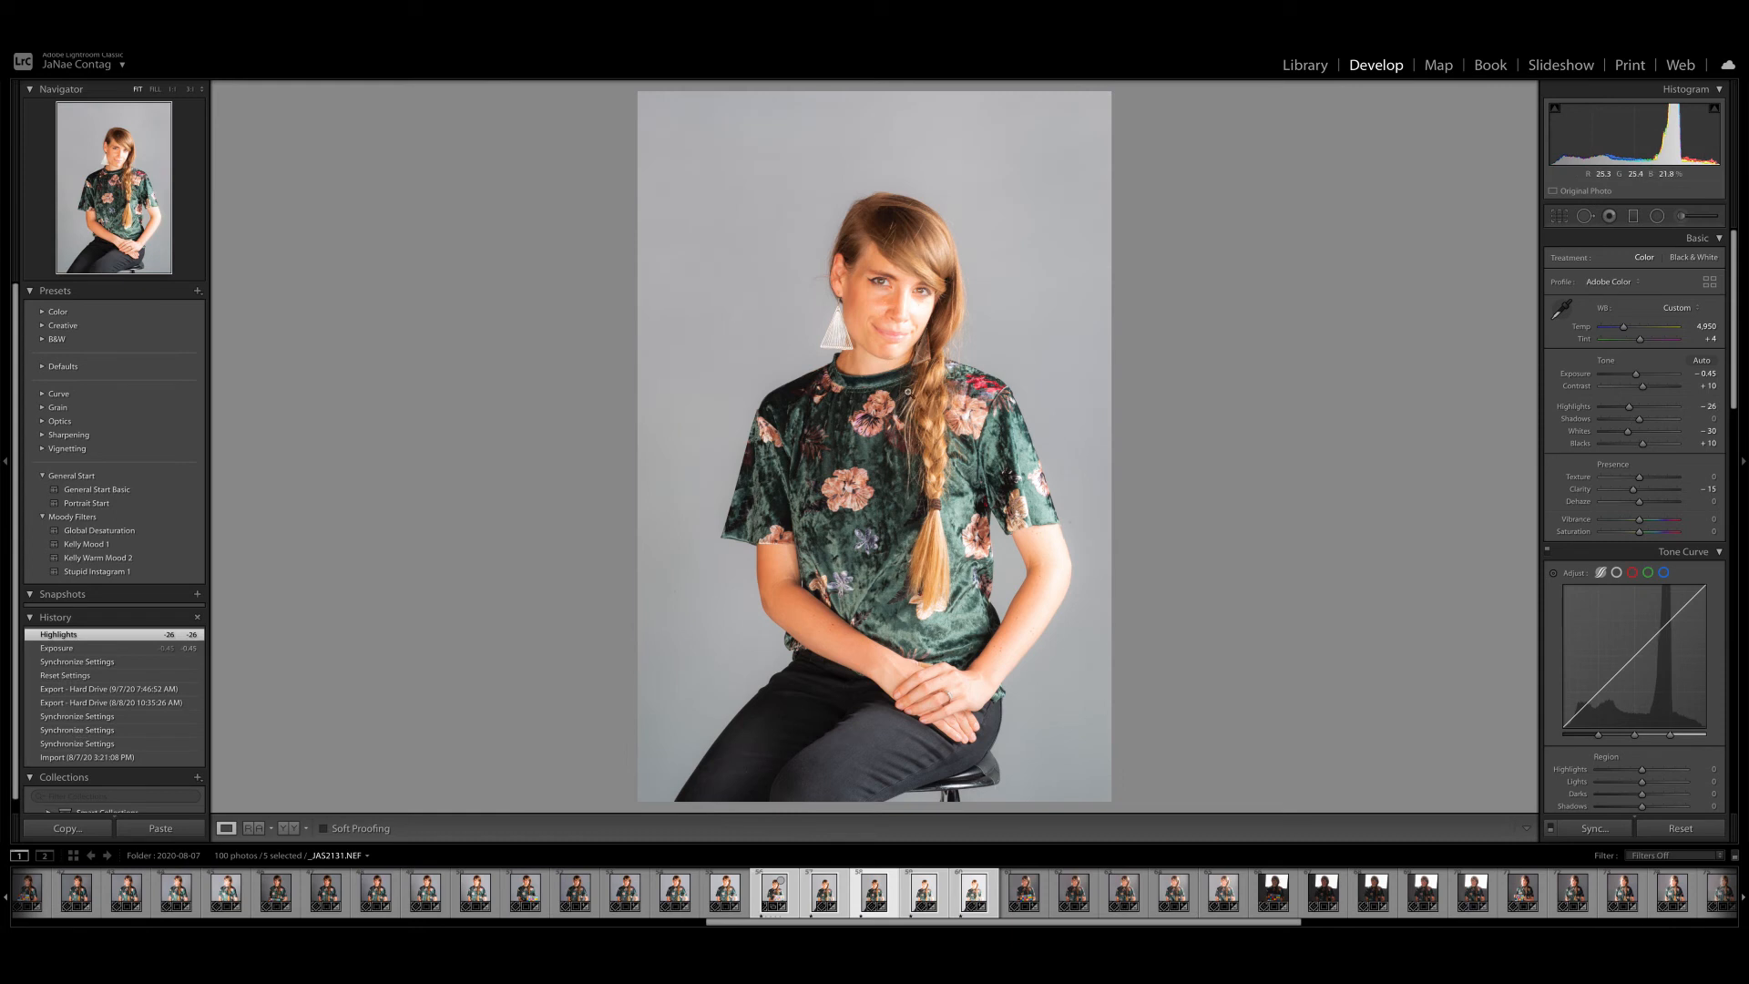
Compare _JAS2131.NEF with its neighbouring shots and its unedited version, and set its Contrast to +15
left_click(904, 912)
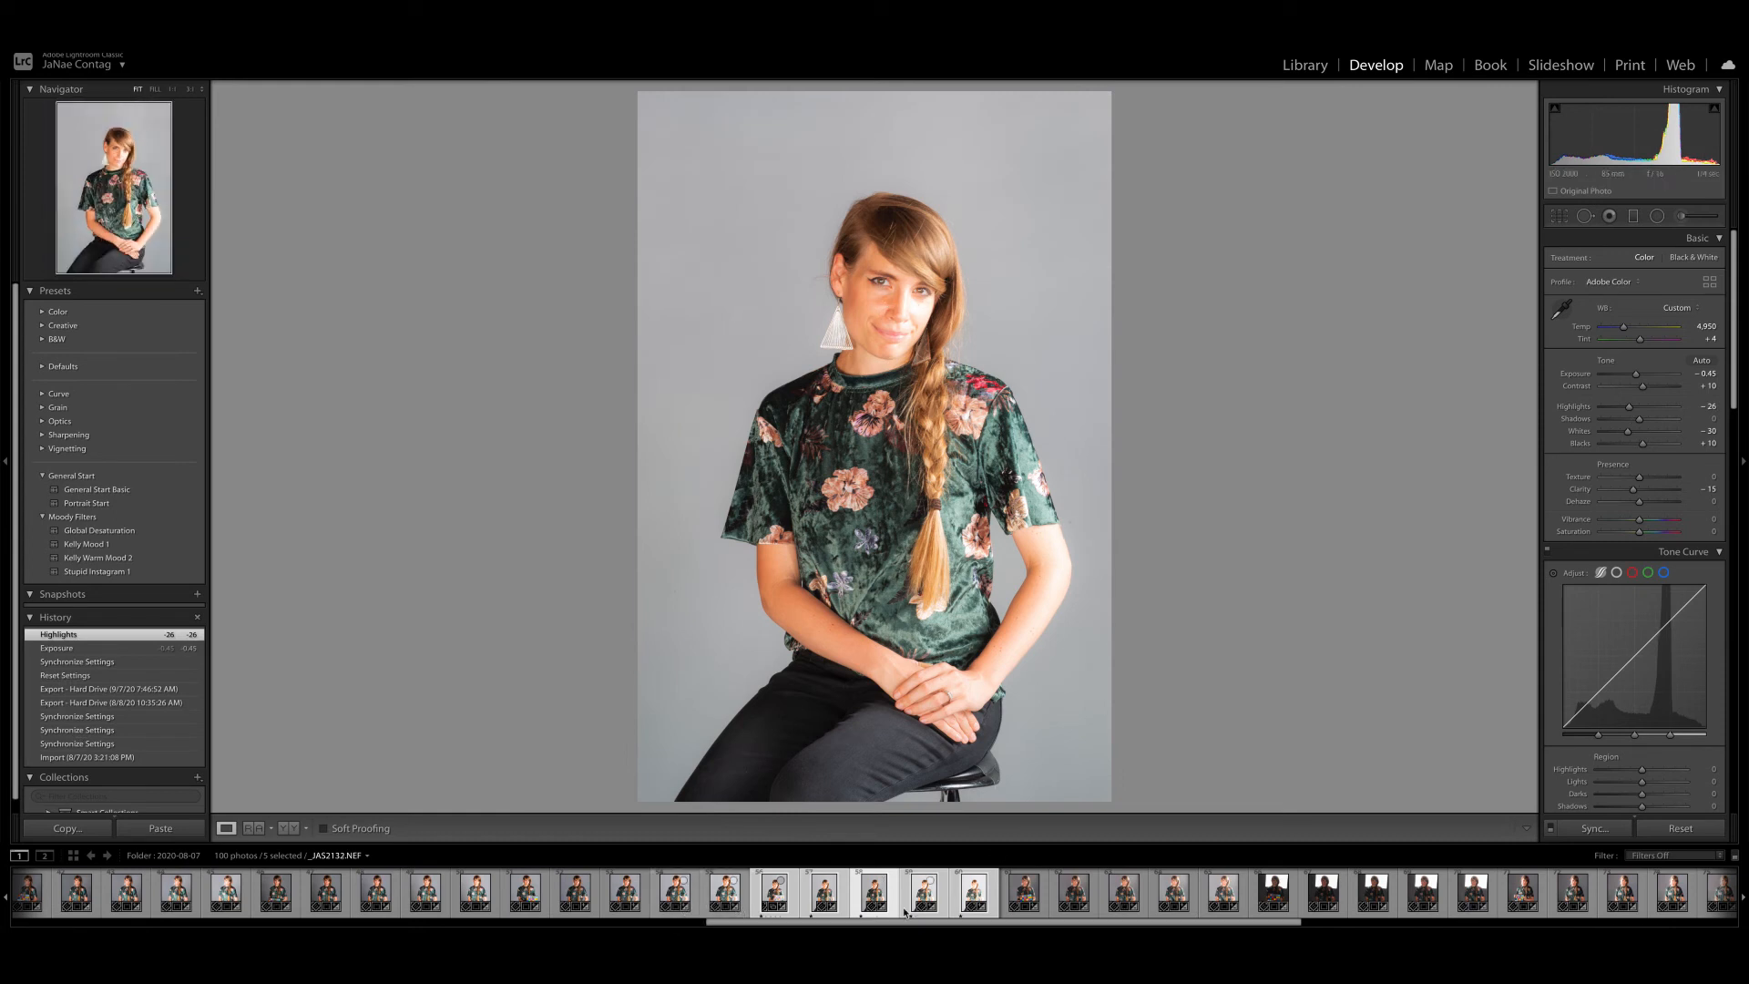
left_click(863, 908)
left_click(817, 905)
key("Left")
key("backslash")
key("backslash")
left_click(1711, 386)
type("1")
key("Return")
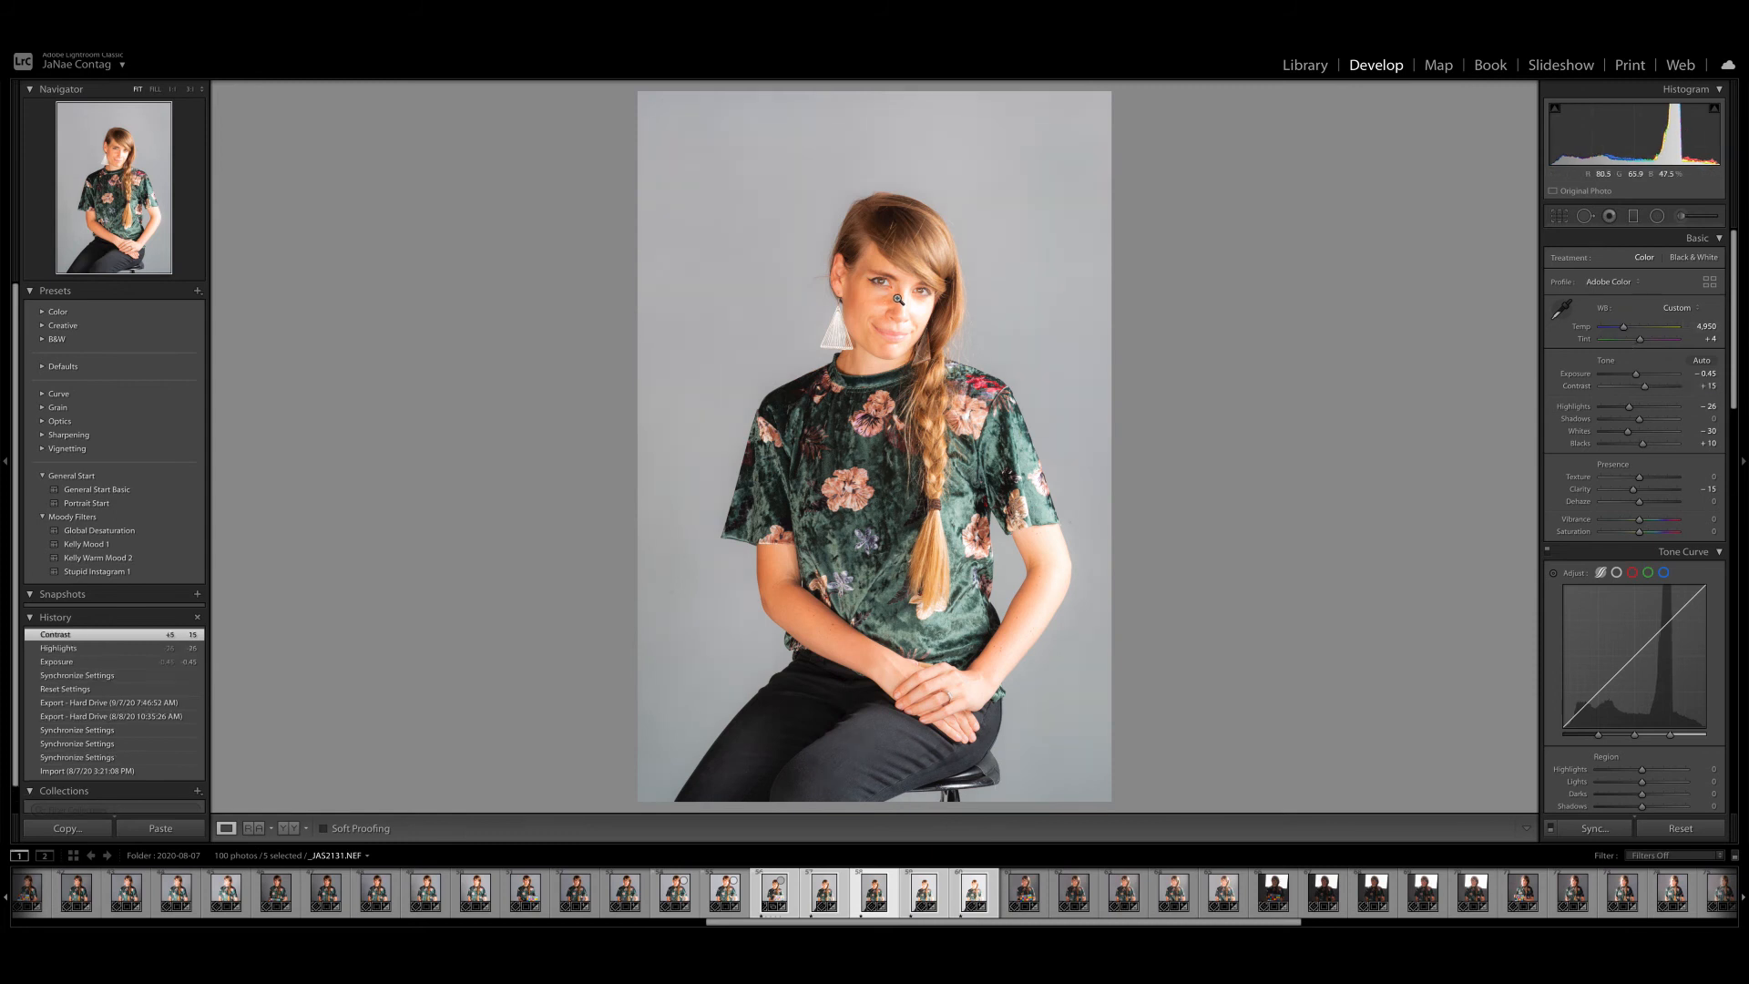
Inspect the face in _JAS2131.NEF up close, and open _JAS2126.NEF to view its unedited version
left_click(897, 338)
left_click(936, 434)
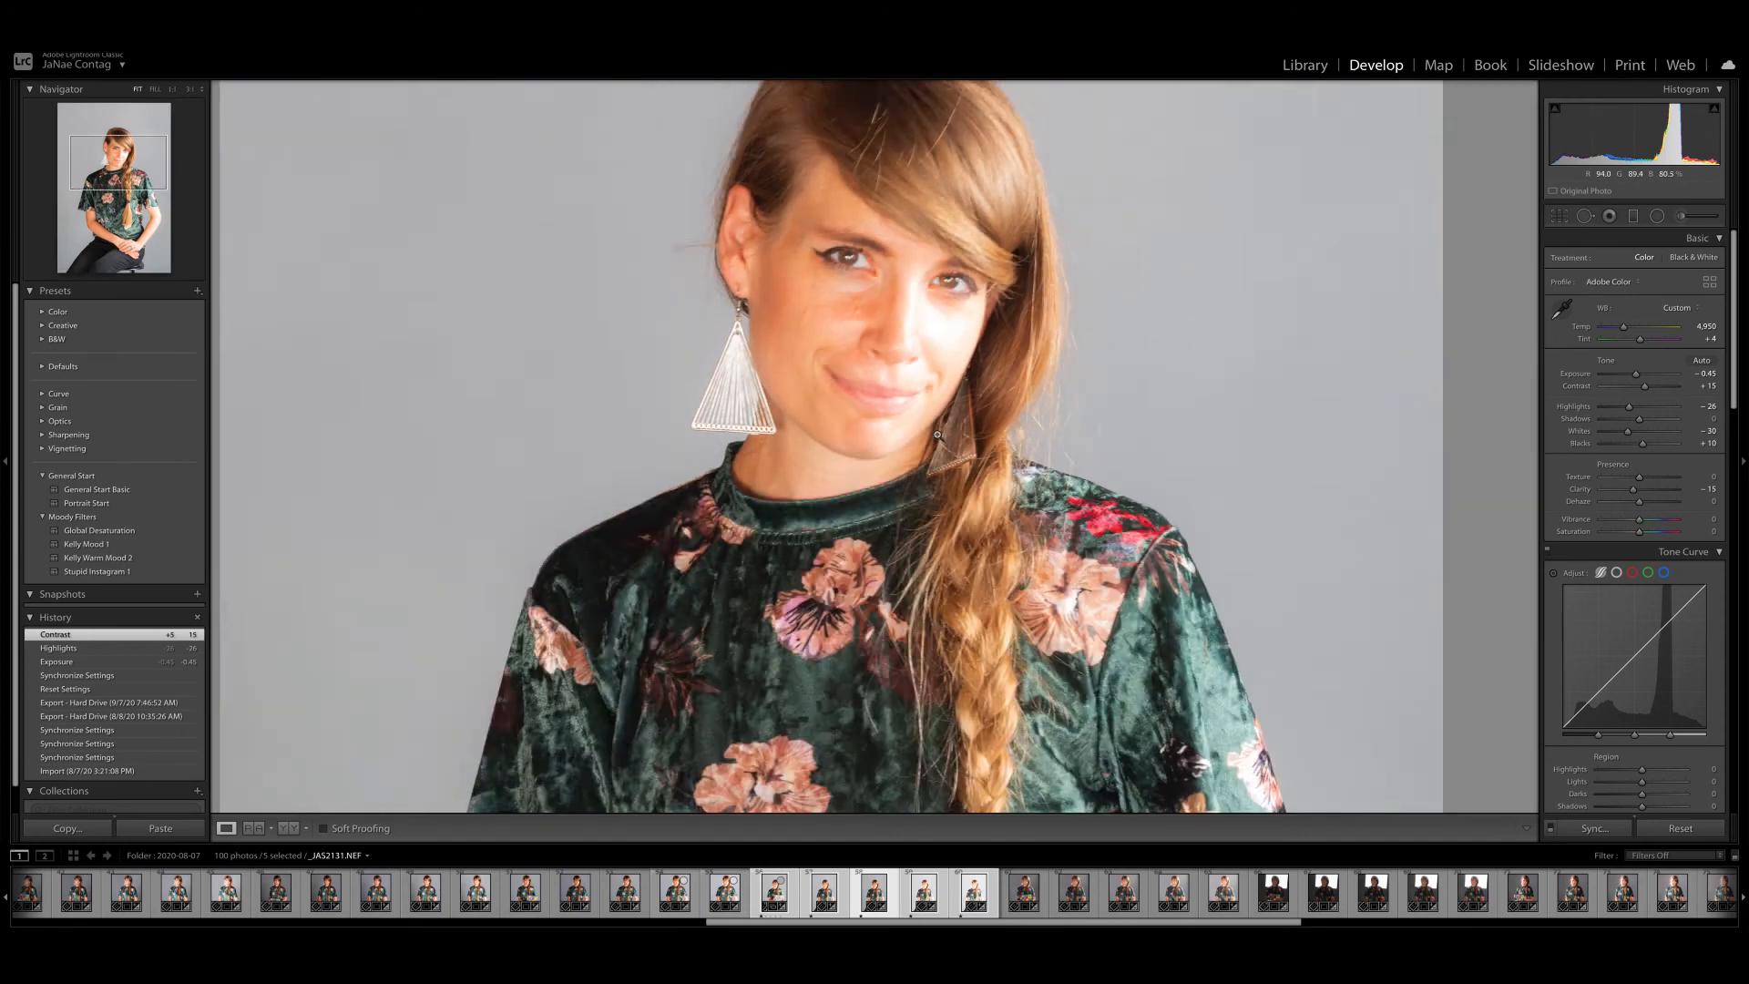
left_click(612, 897)
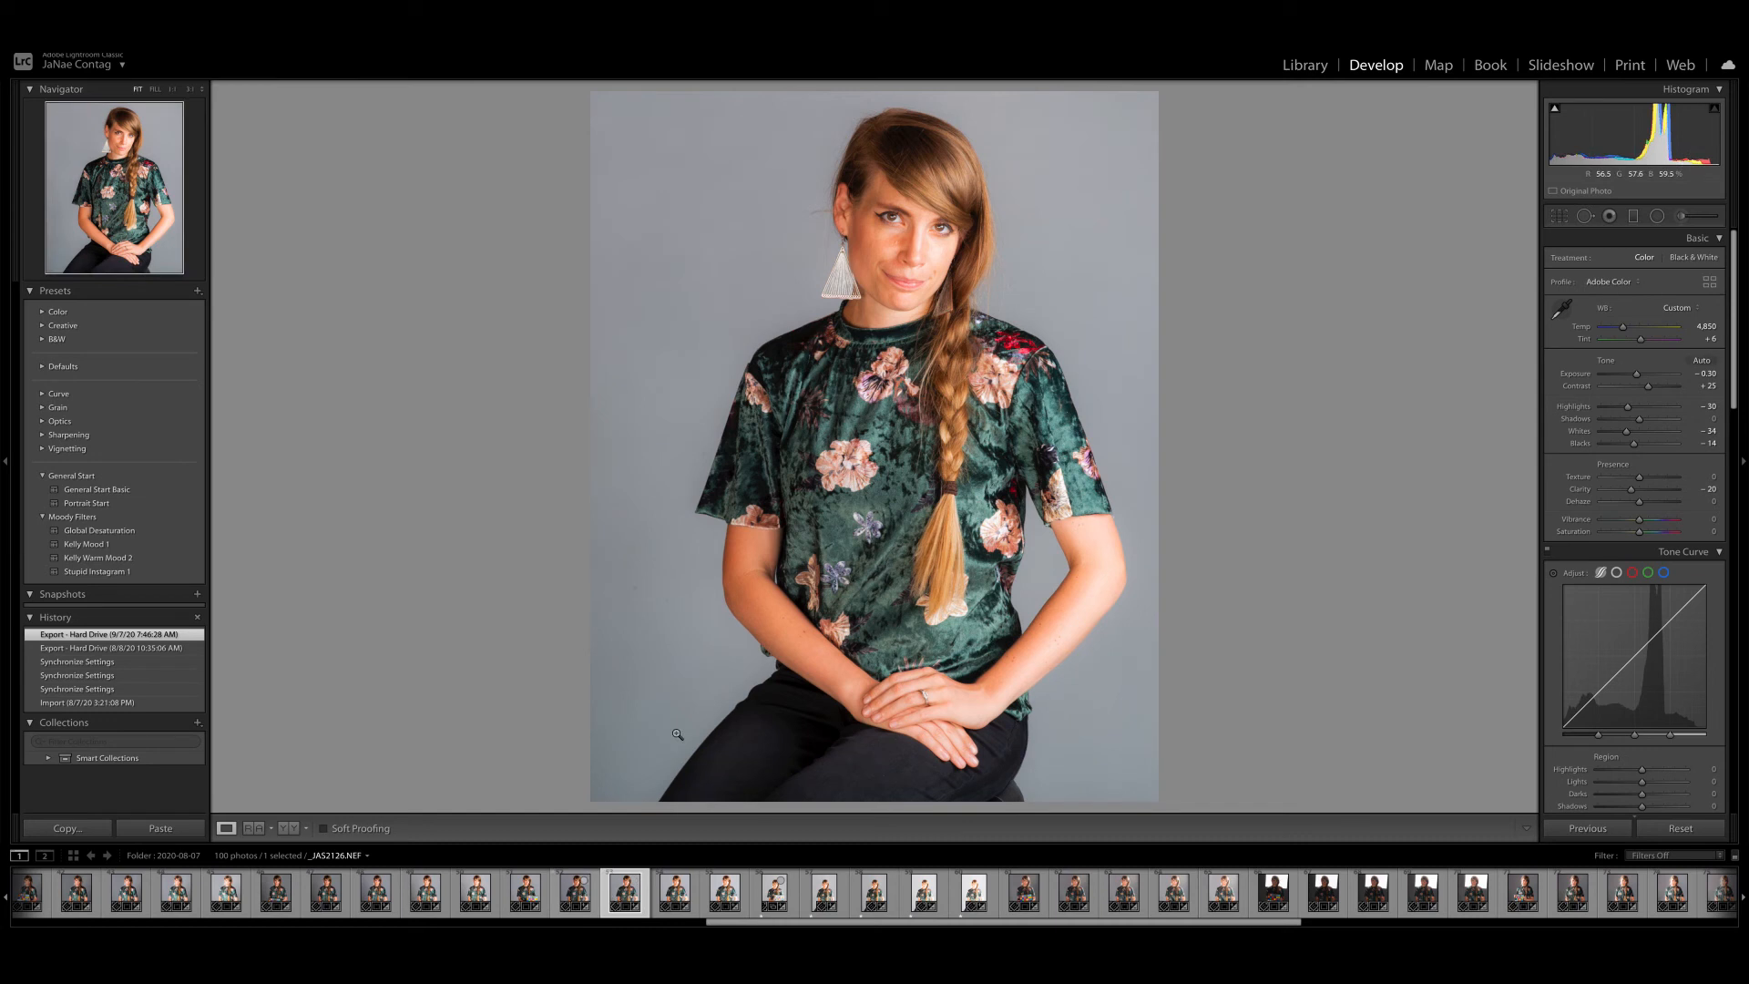
key("backslash")
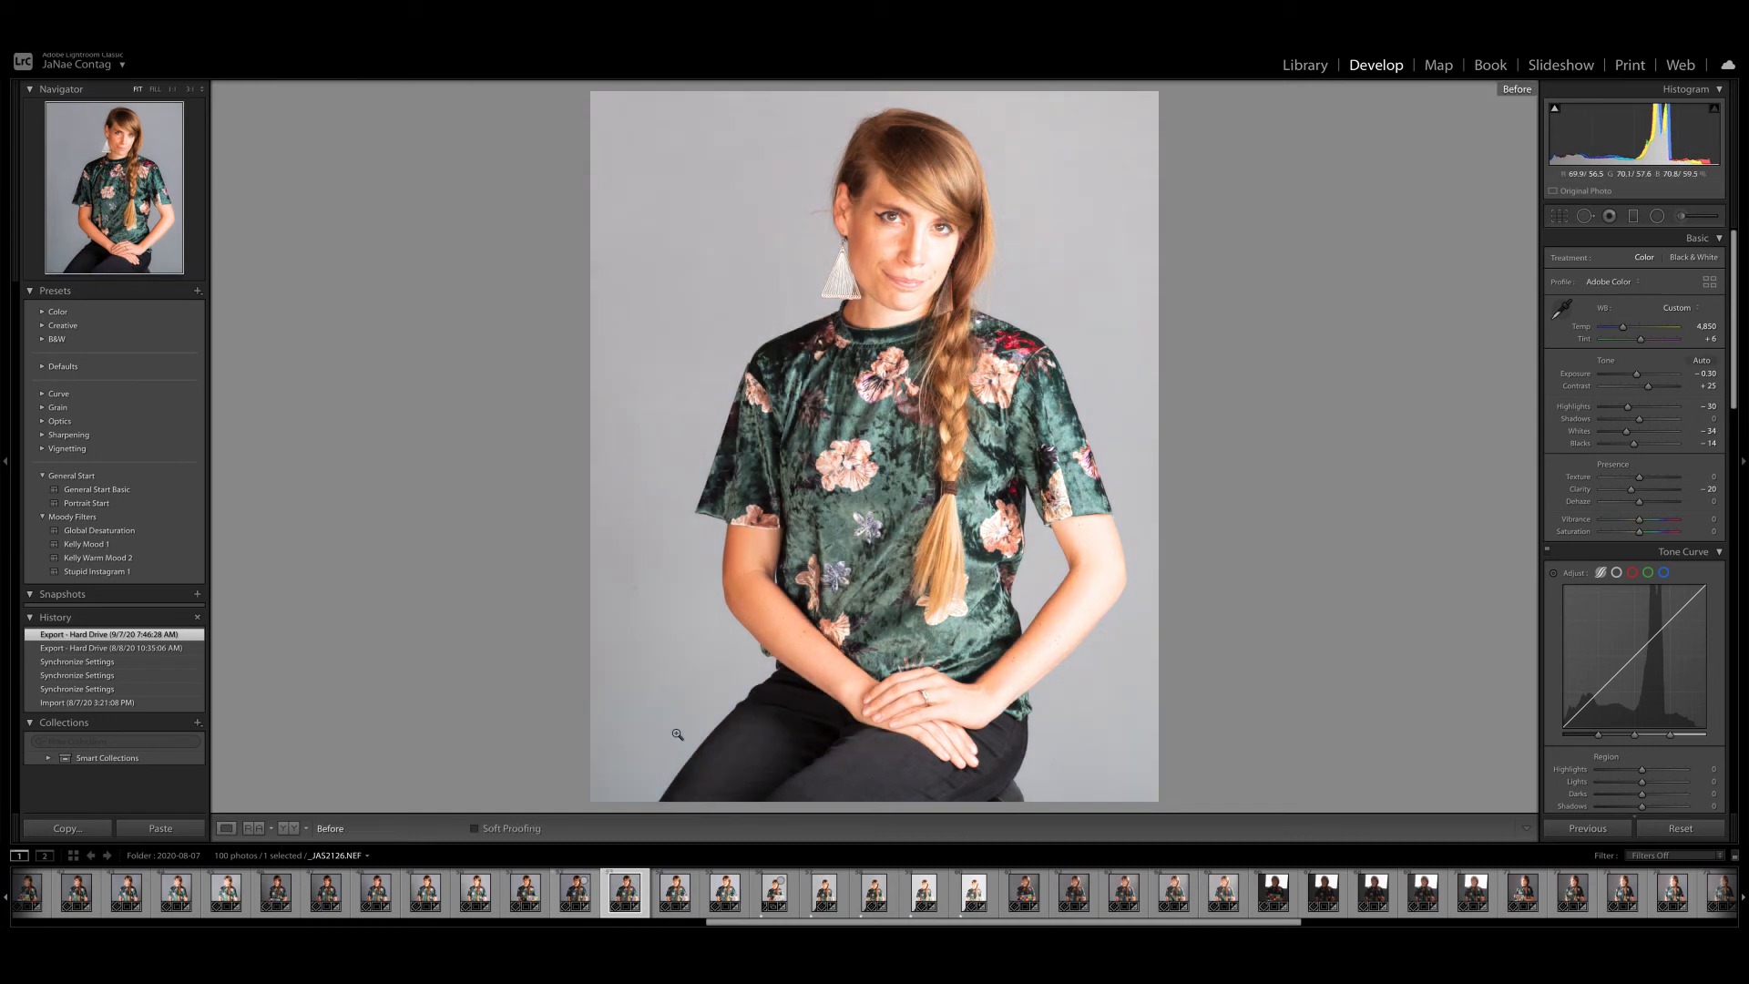
Show the before and after versions of _JAS2126.NEF side by side, and bring up _JAS2130.NEF in the same comparison
key("backslash")
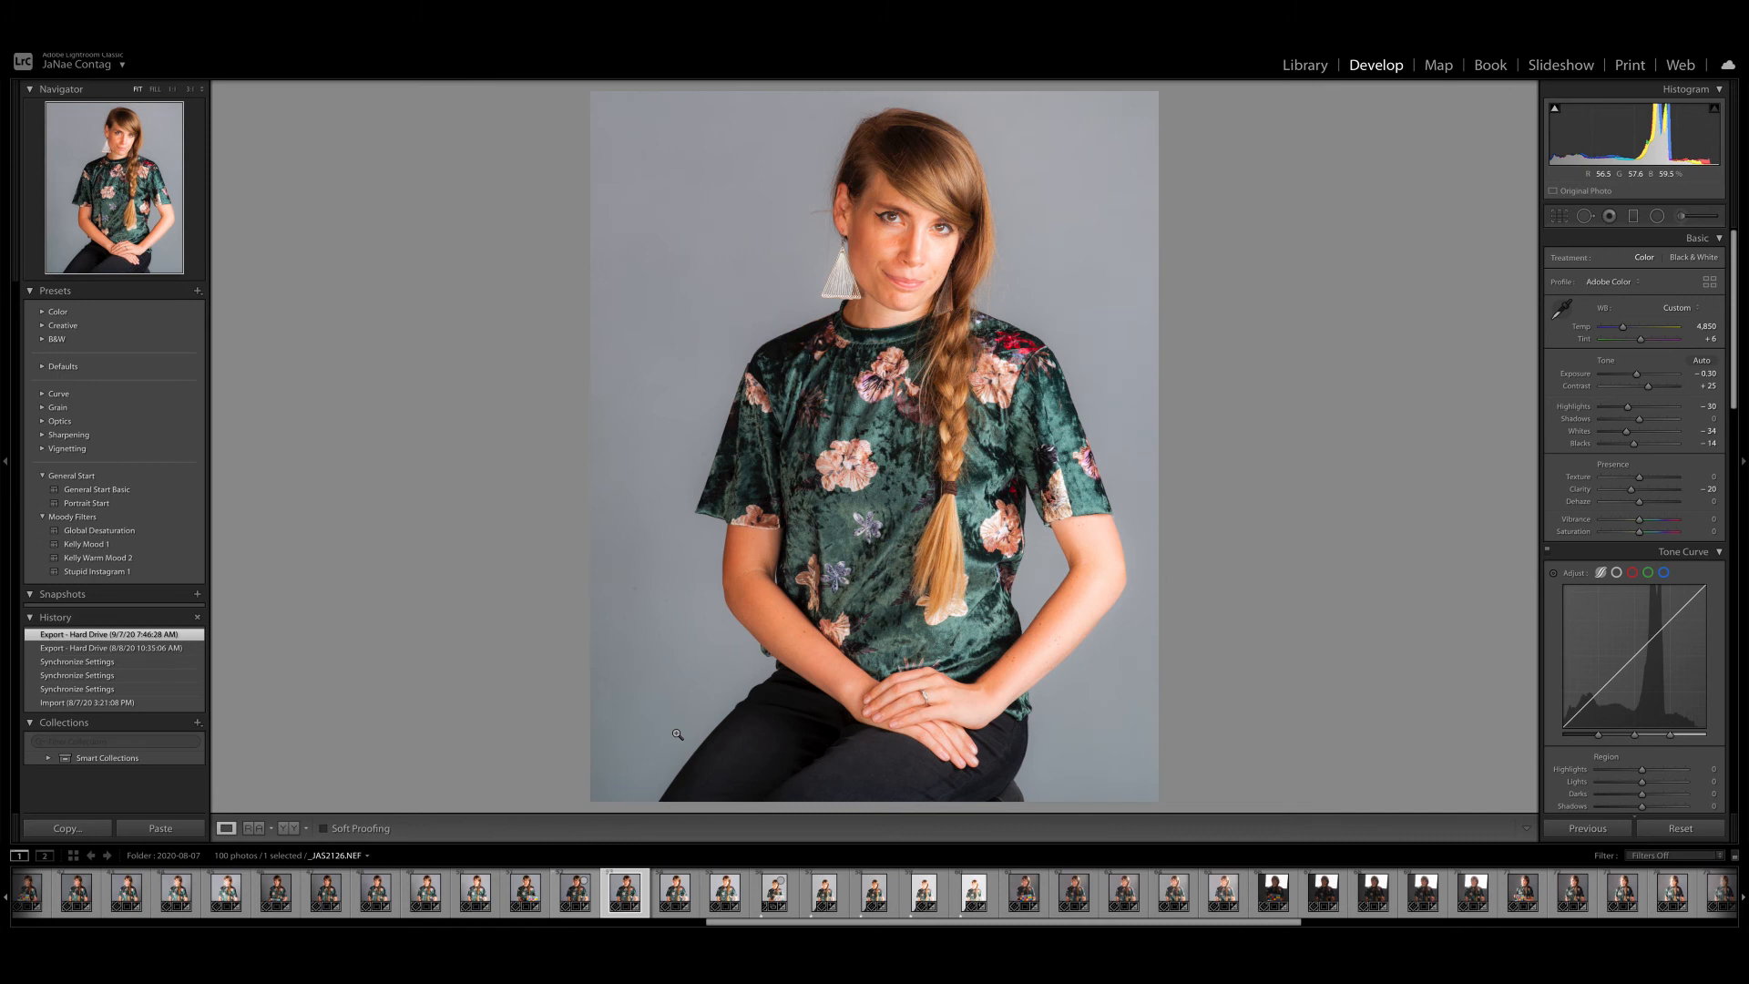
left_click(287, 828)
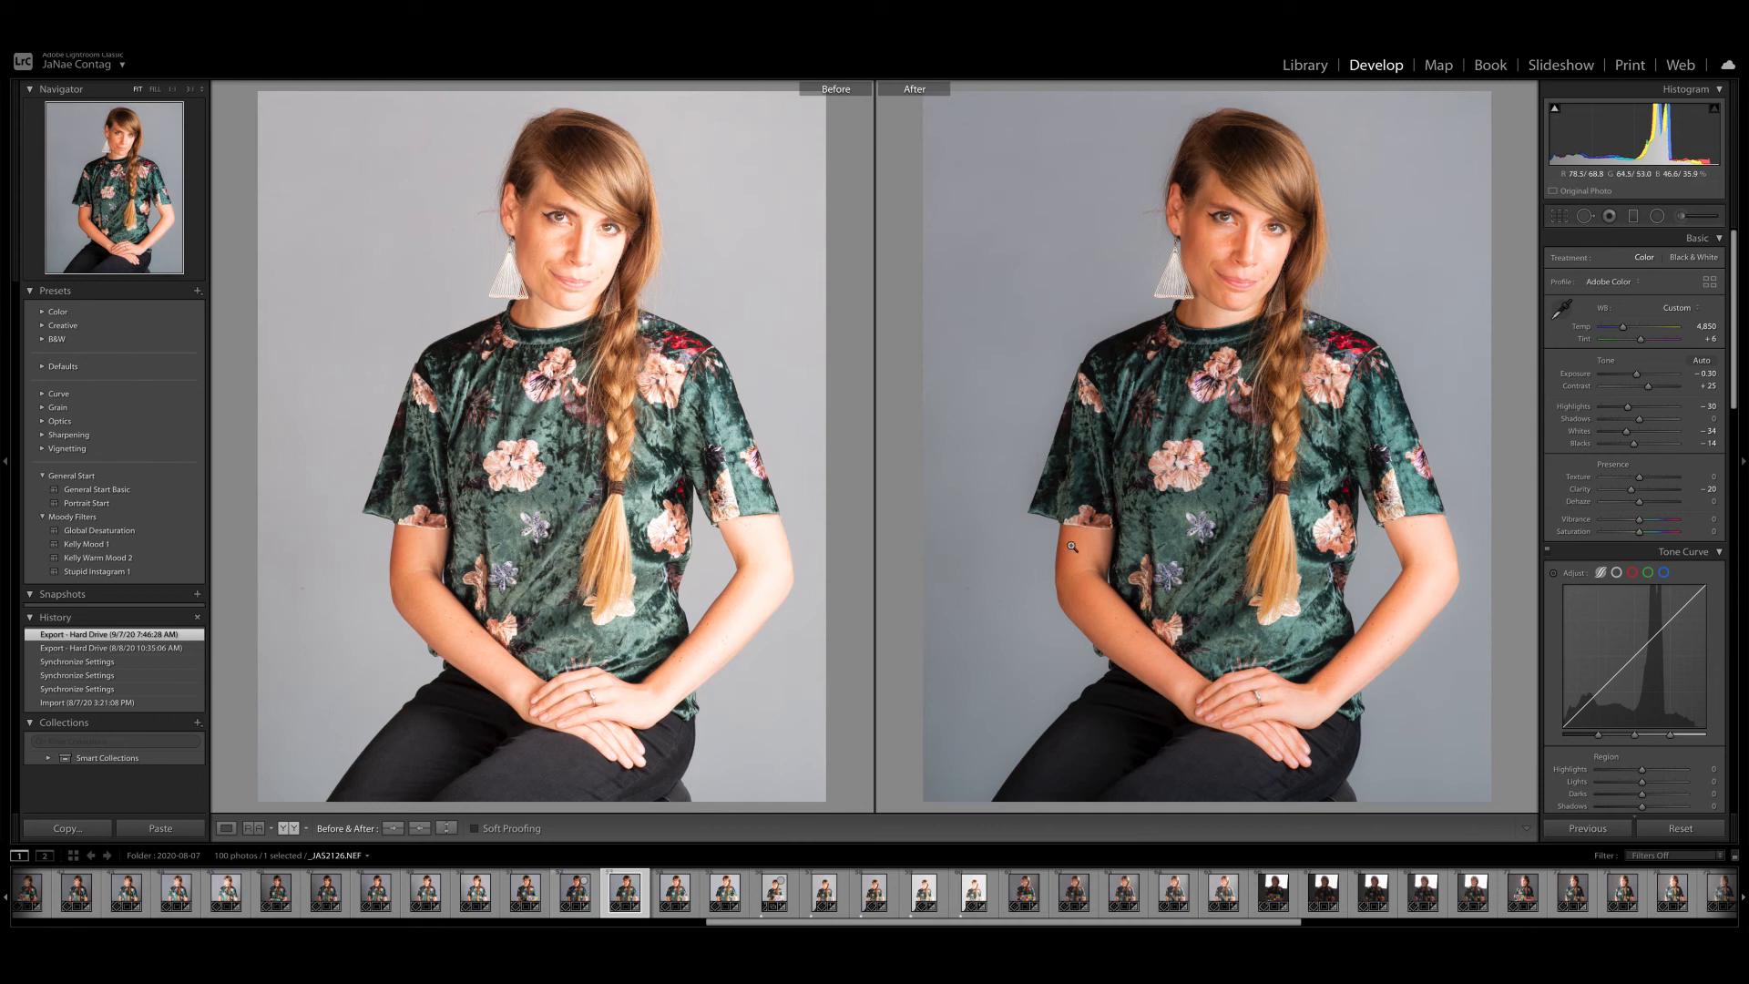
left_click(823, 897)
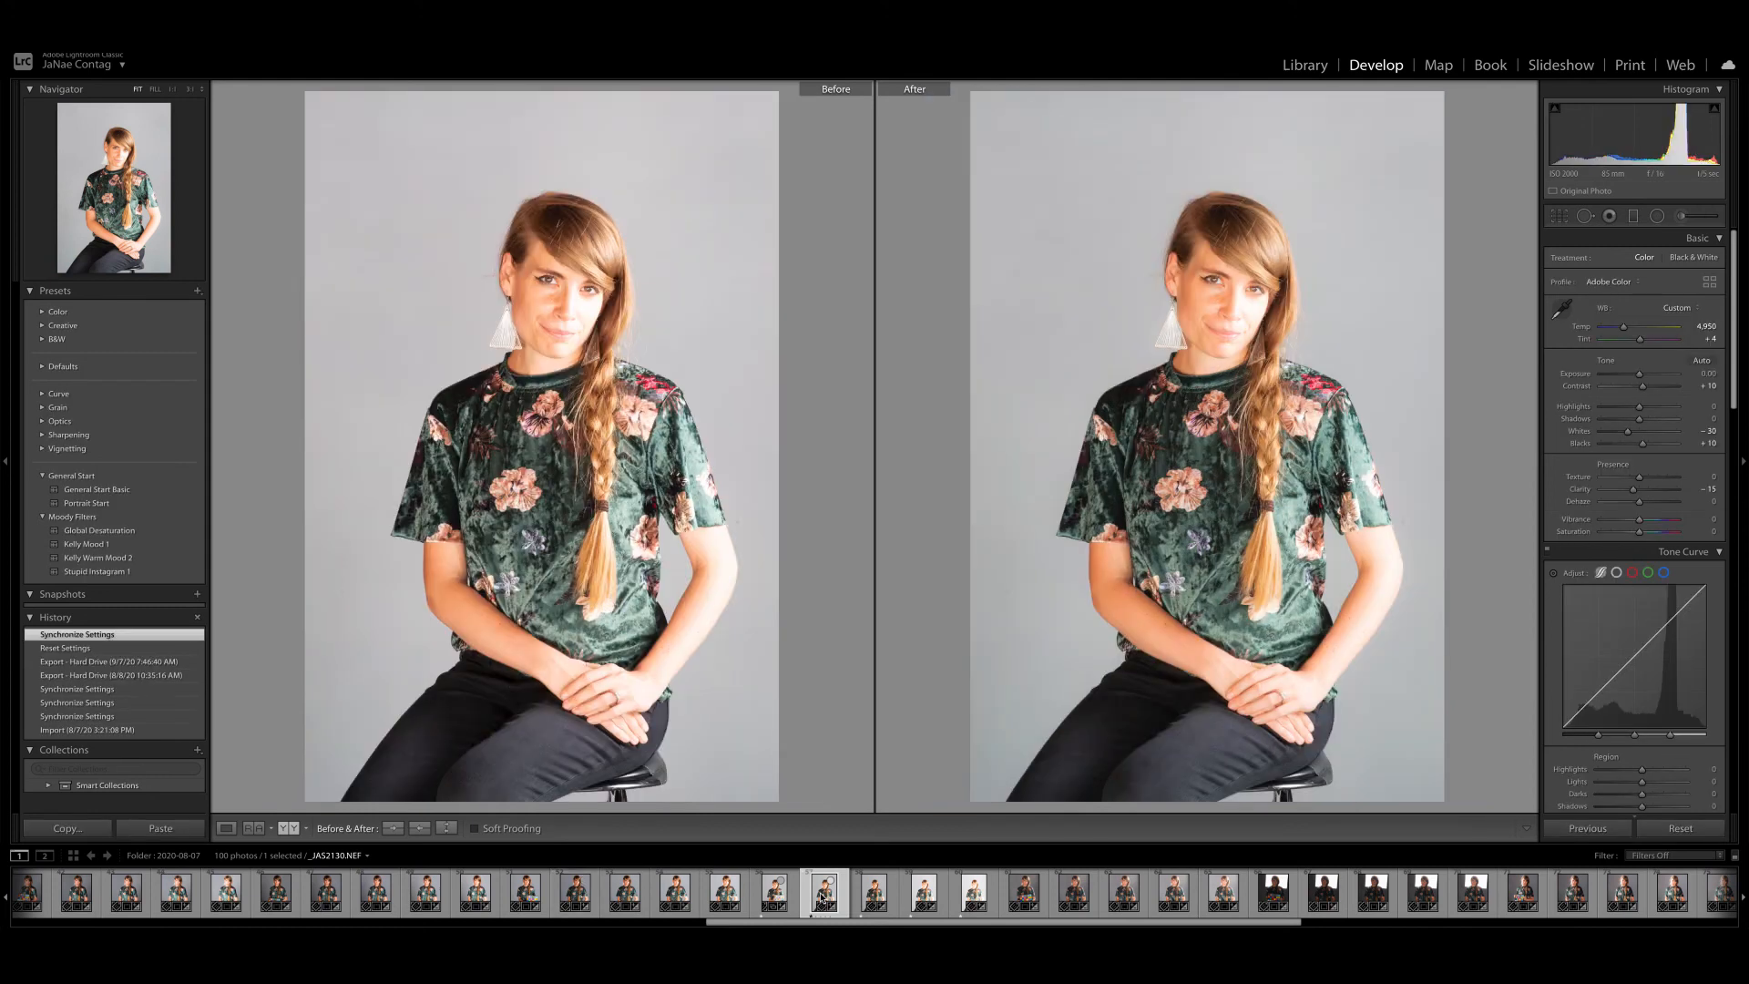
Lower the Exposure of _JAS2131.NEF to -0.59 and check the face up close against the unedited version
left_click(880, 895)
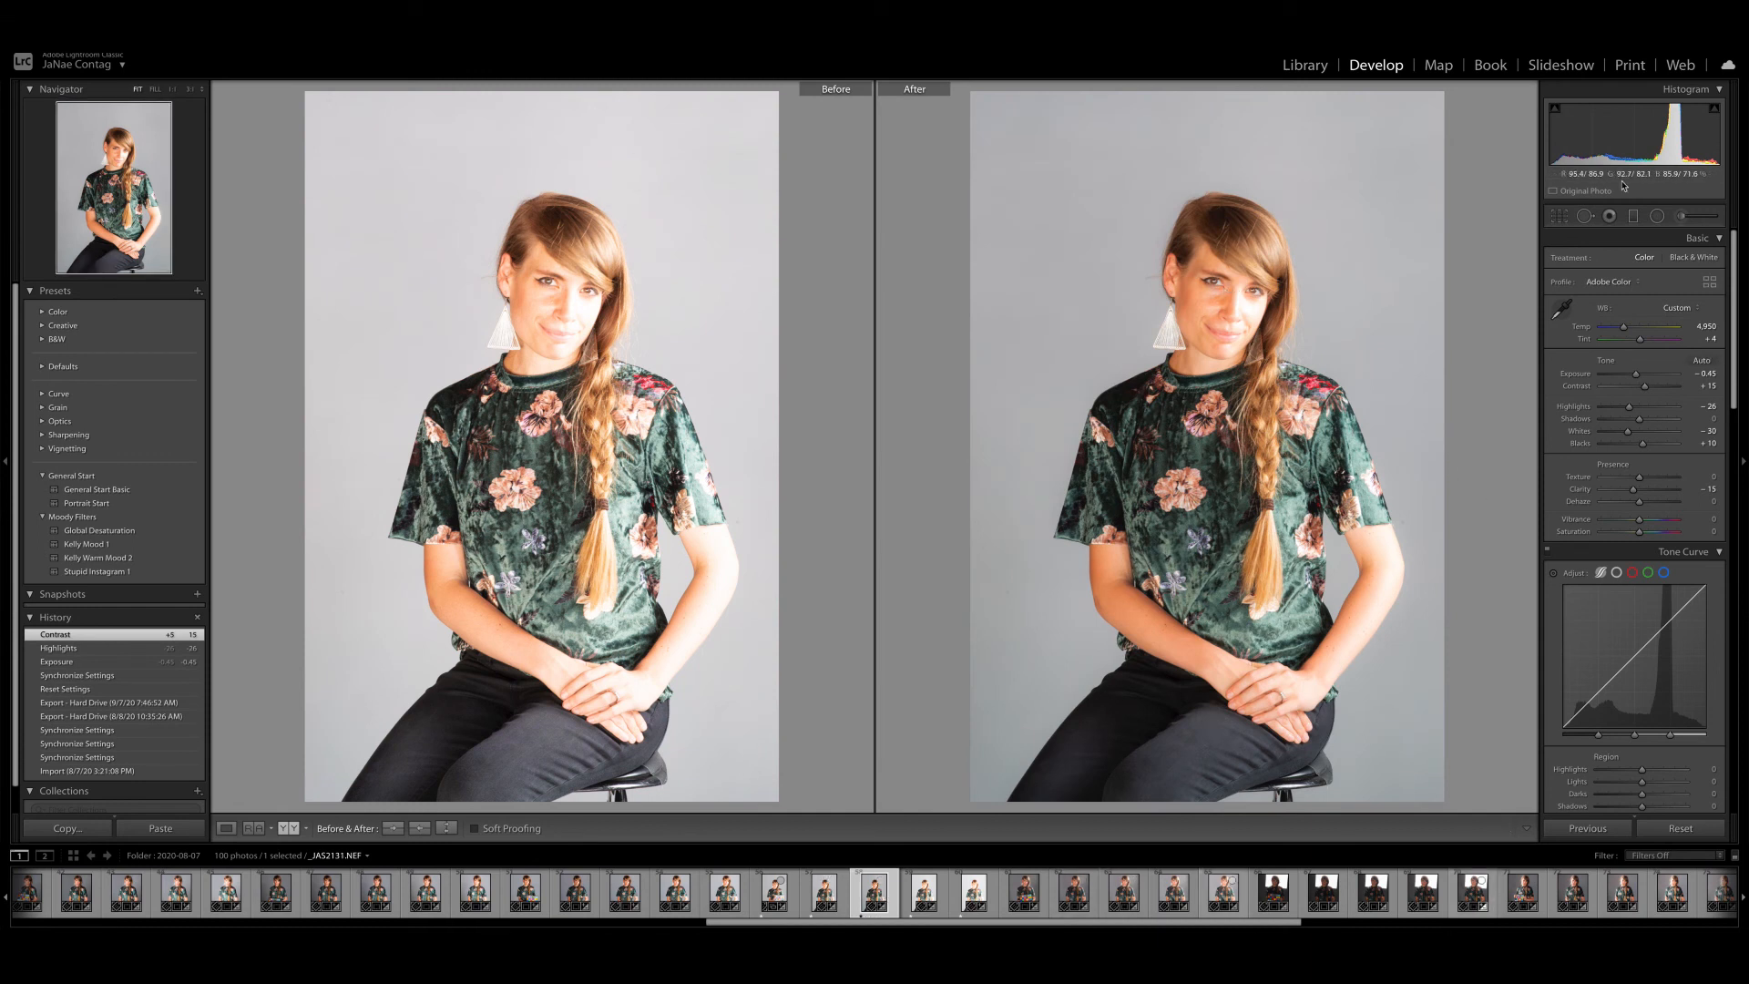
left_click_drag(1639, 379, 1634, 379)
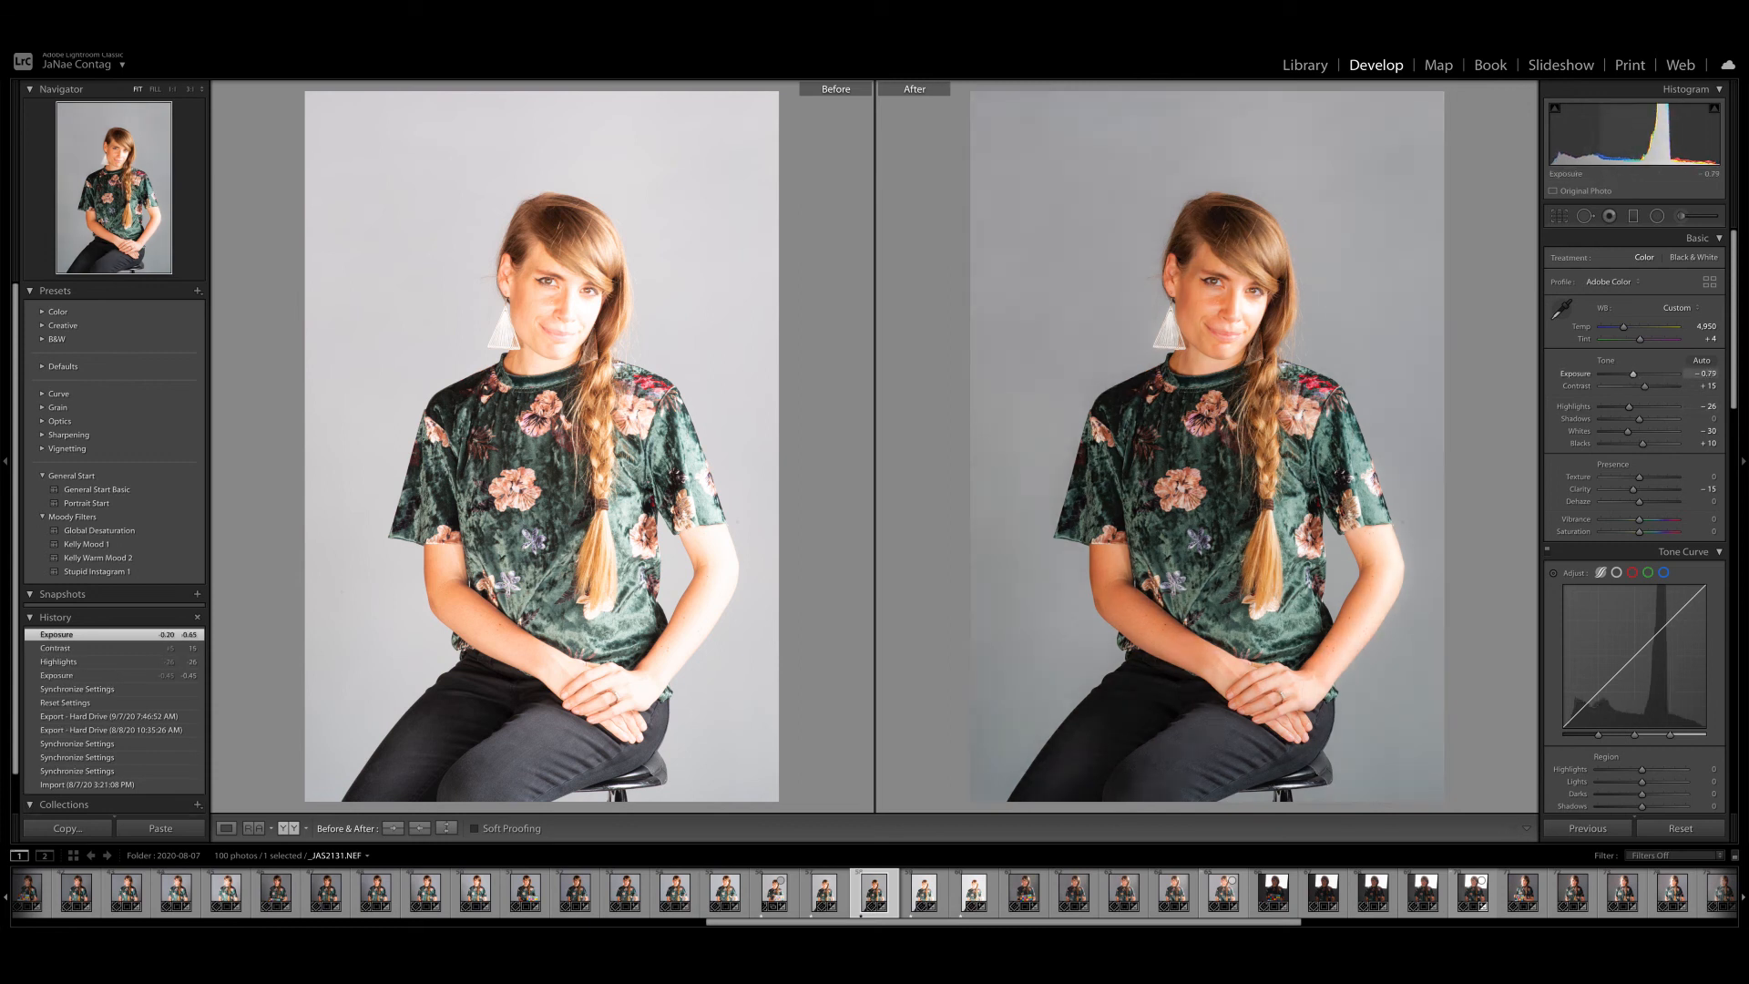
left_click_drag(1634, 379, 1634, 374)
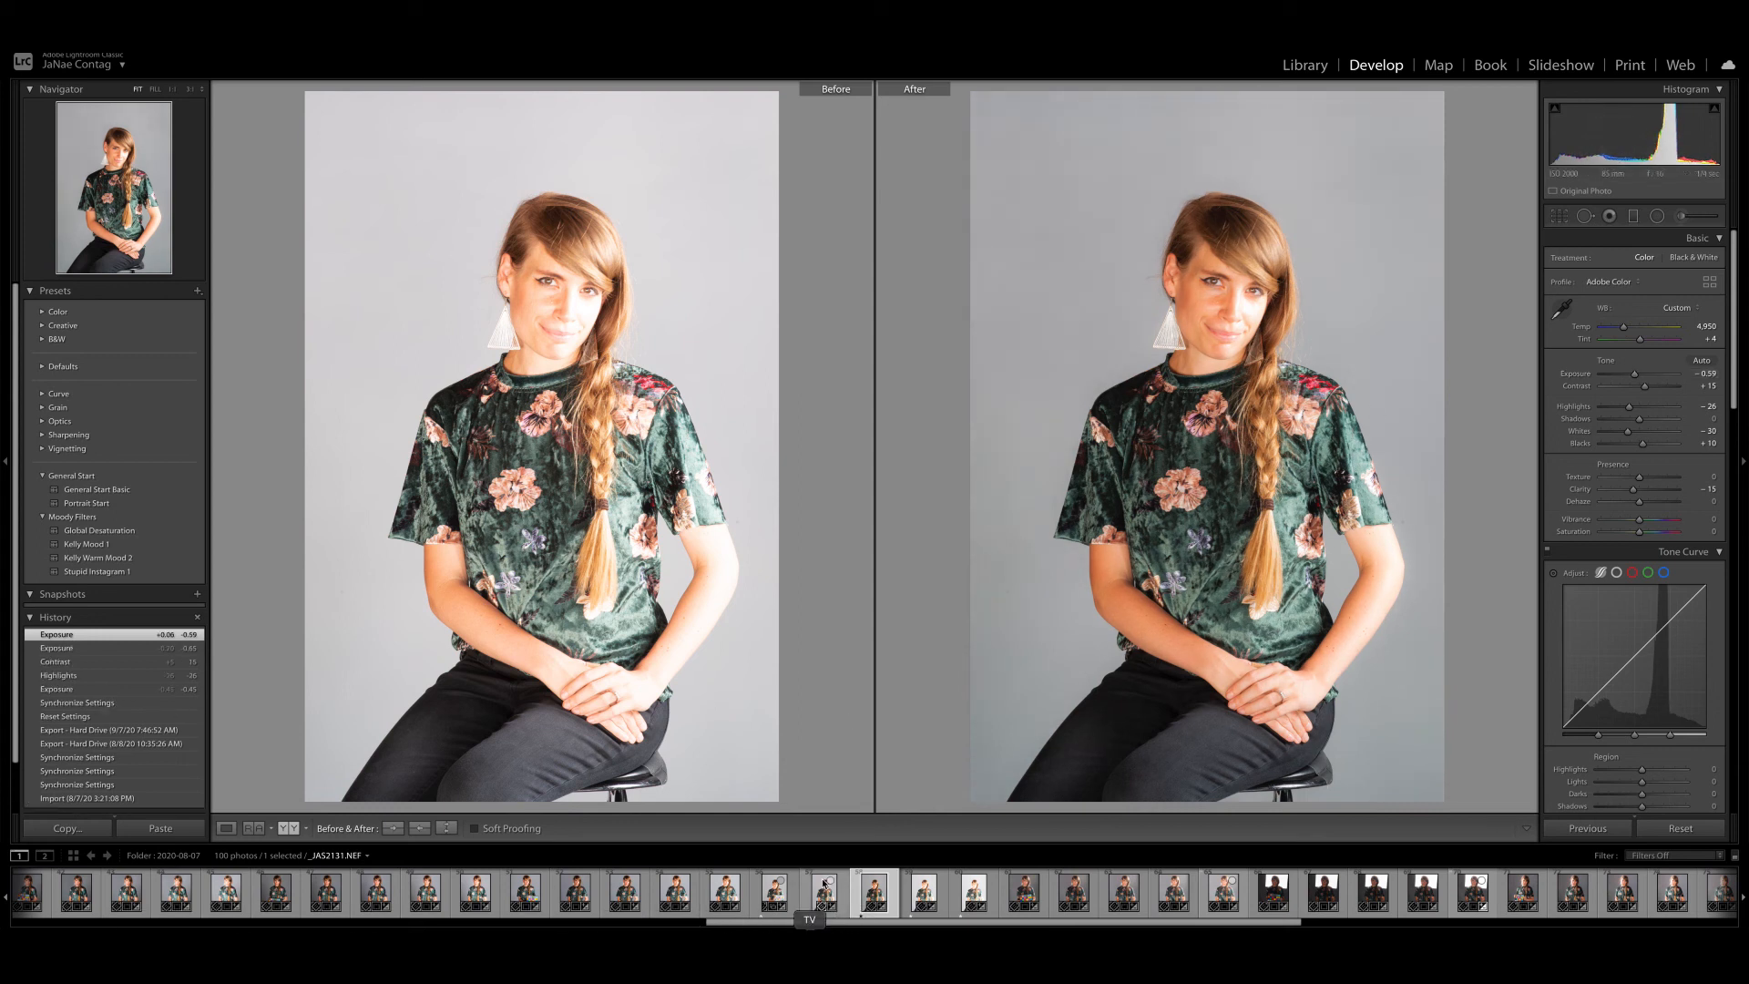
left_click(1254, 294)
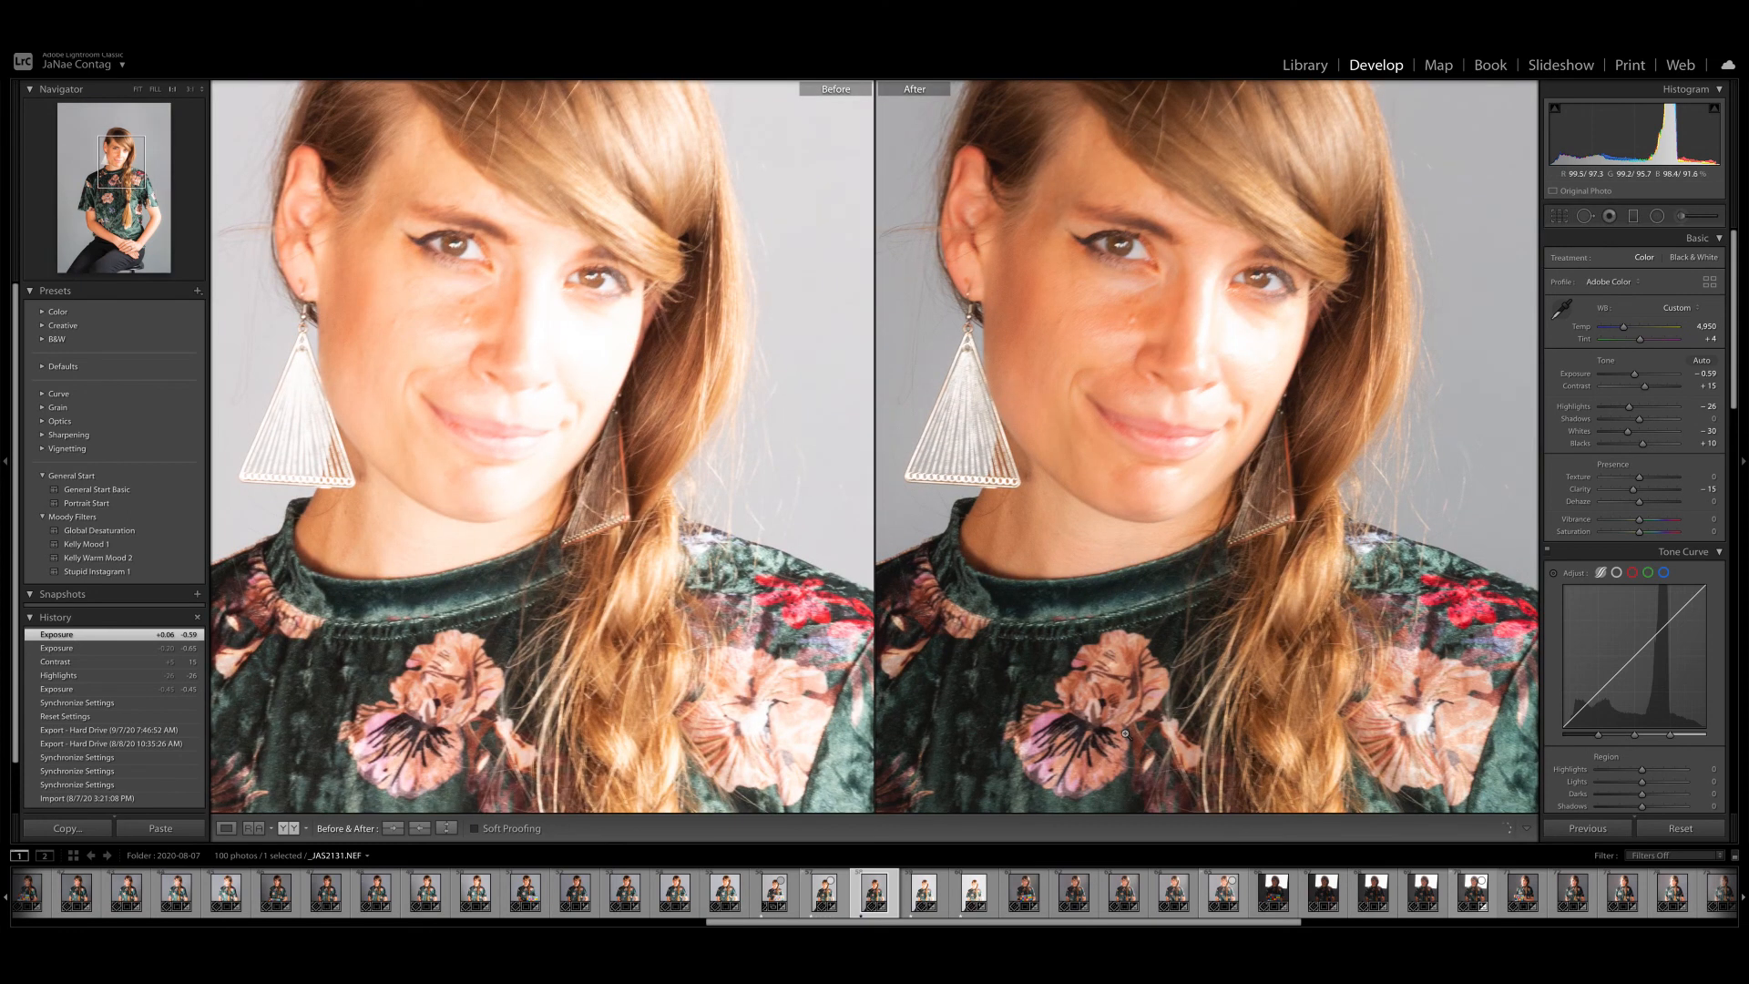
key("z")
Set the Exposure of _JAS2130.NEF to -0.46 and its Highlights to +6
left_click(819, 895)
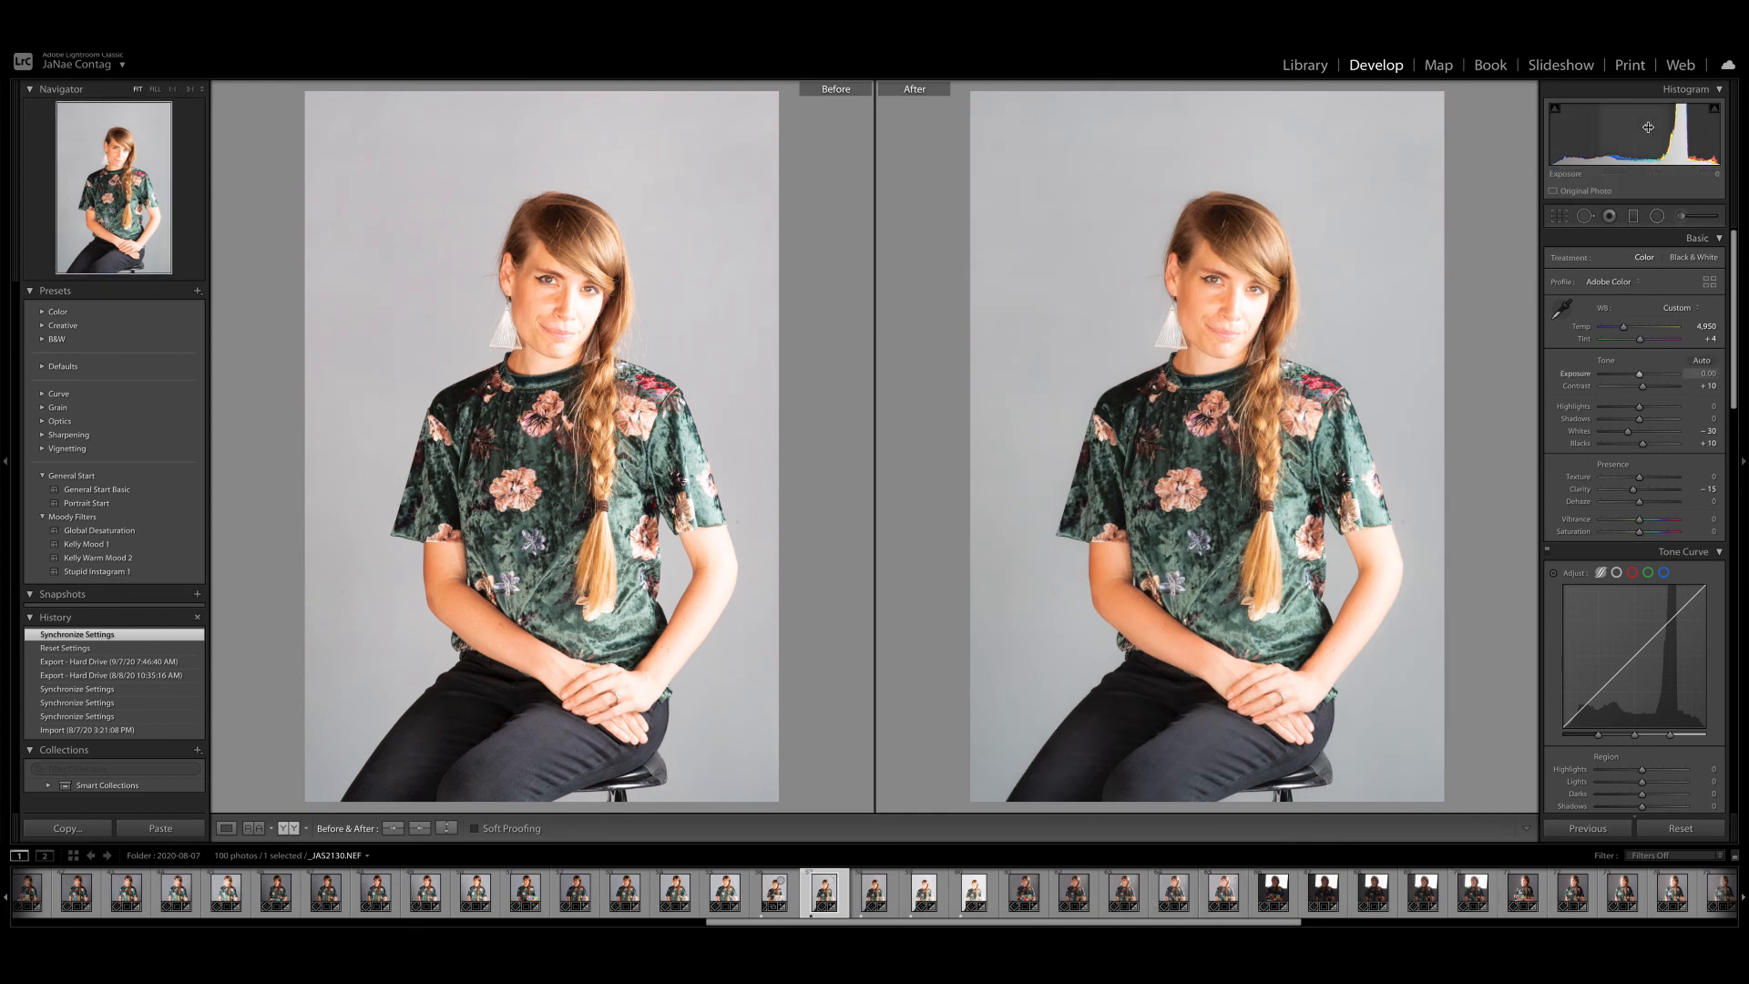
left_click_drag(1656, 132, 1647, 128)
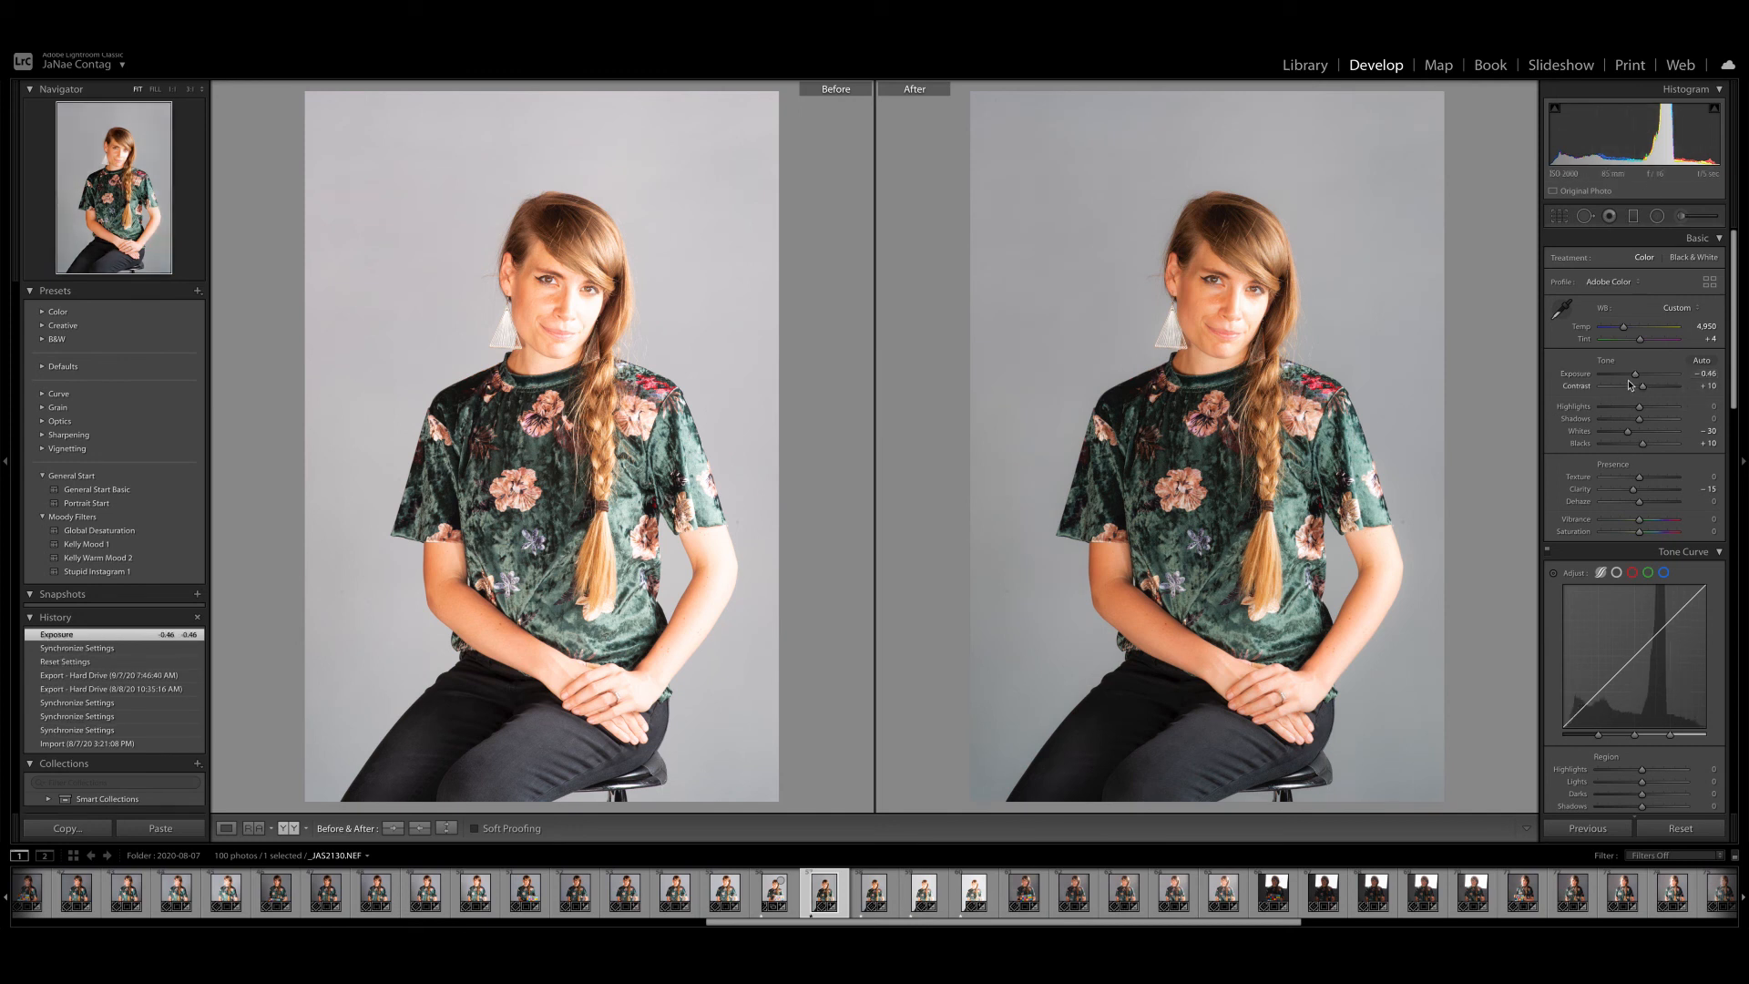
left_click_drag(1637, 410, 1638, 413)
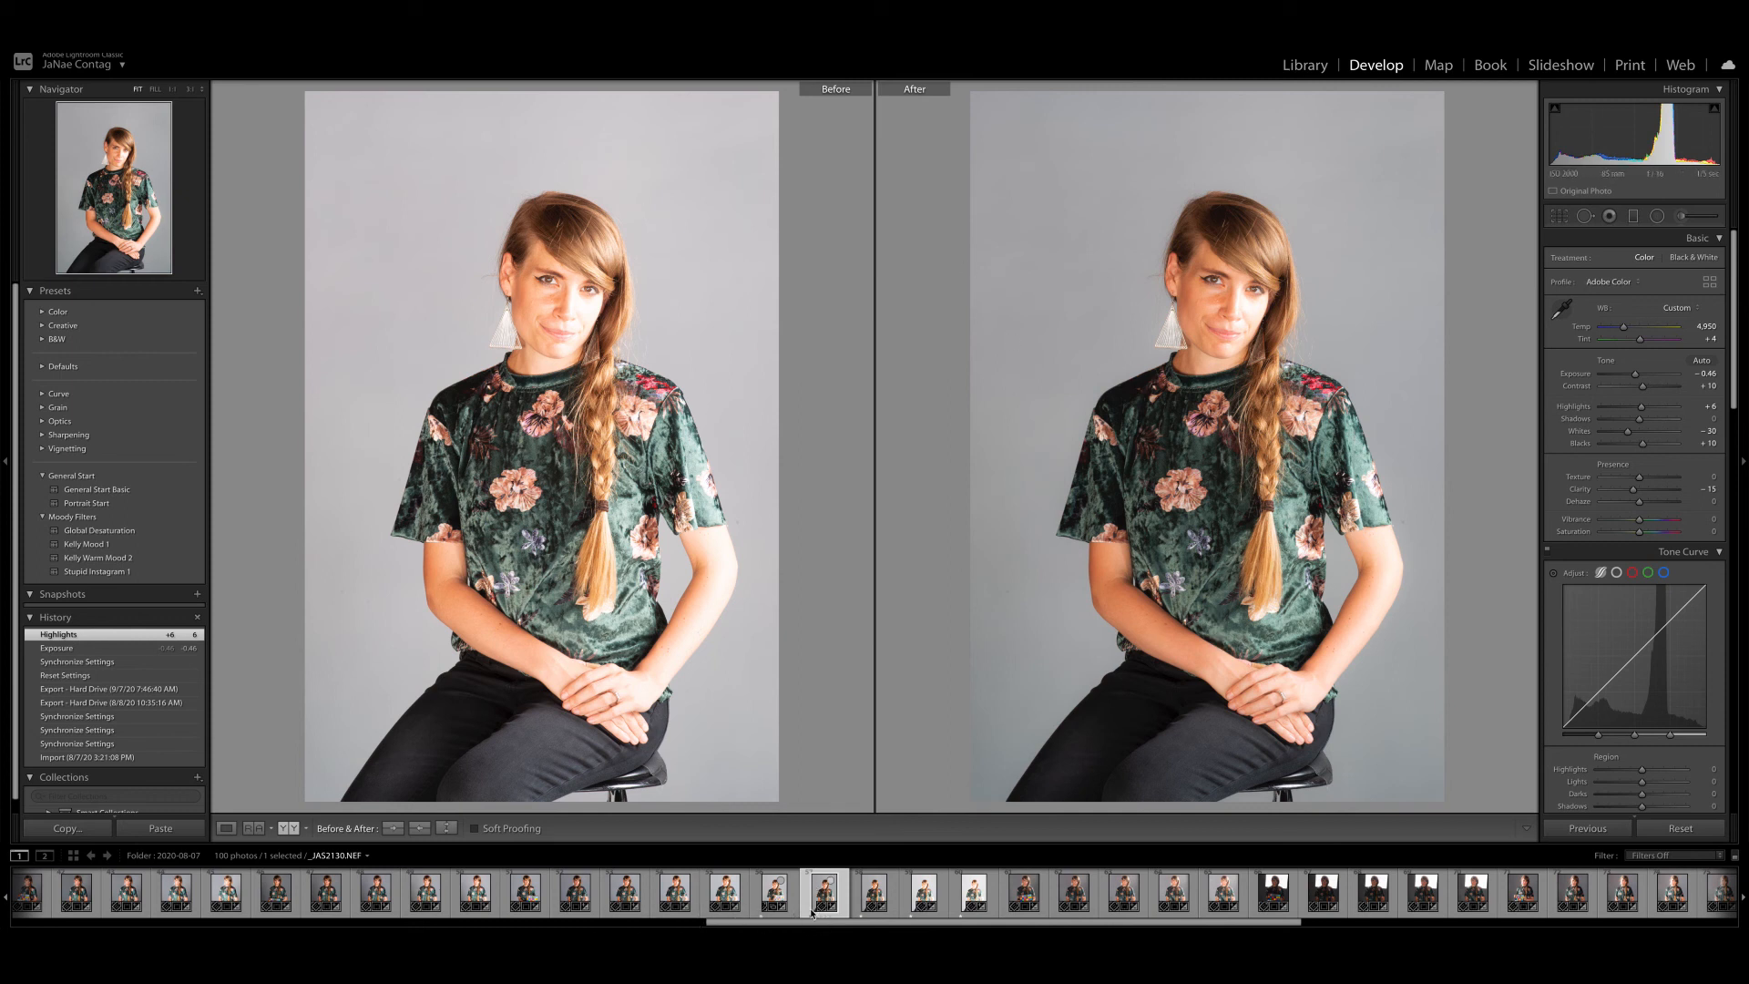
Raise the Exposure of the backlit portrait _JAS2140.NEF to +1.02
left_click_drag(801, 923, 848, 924)
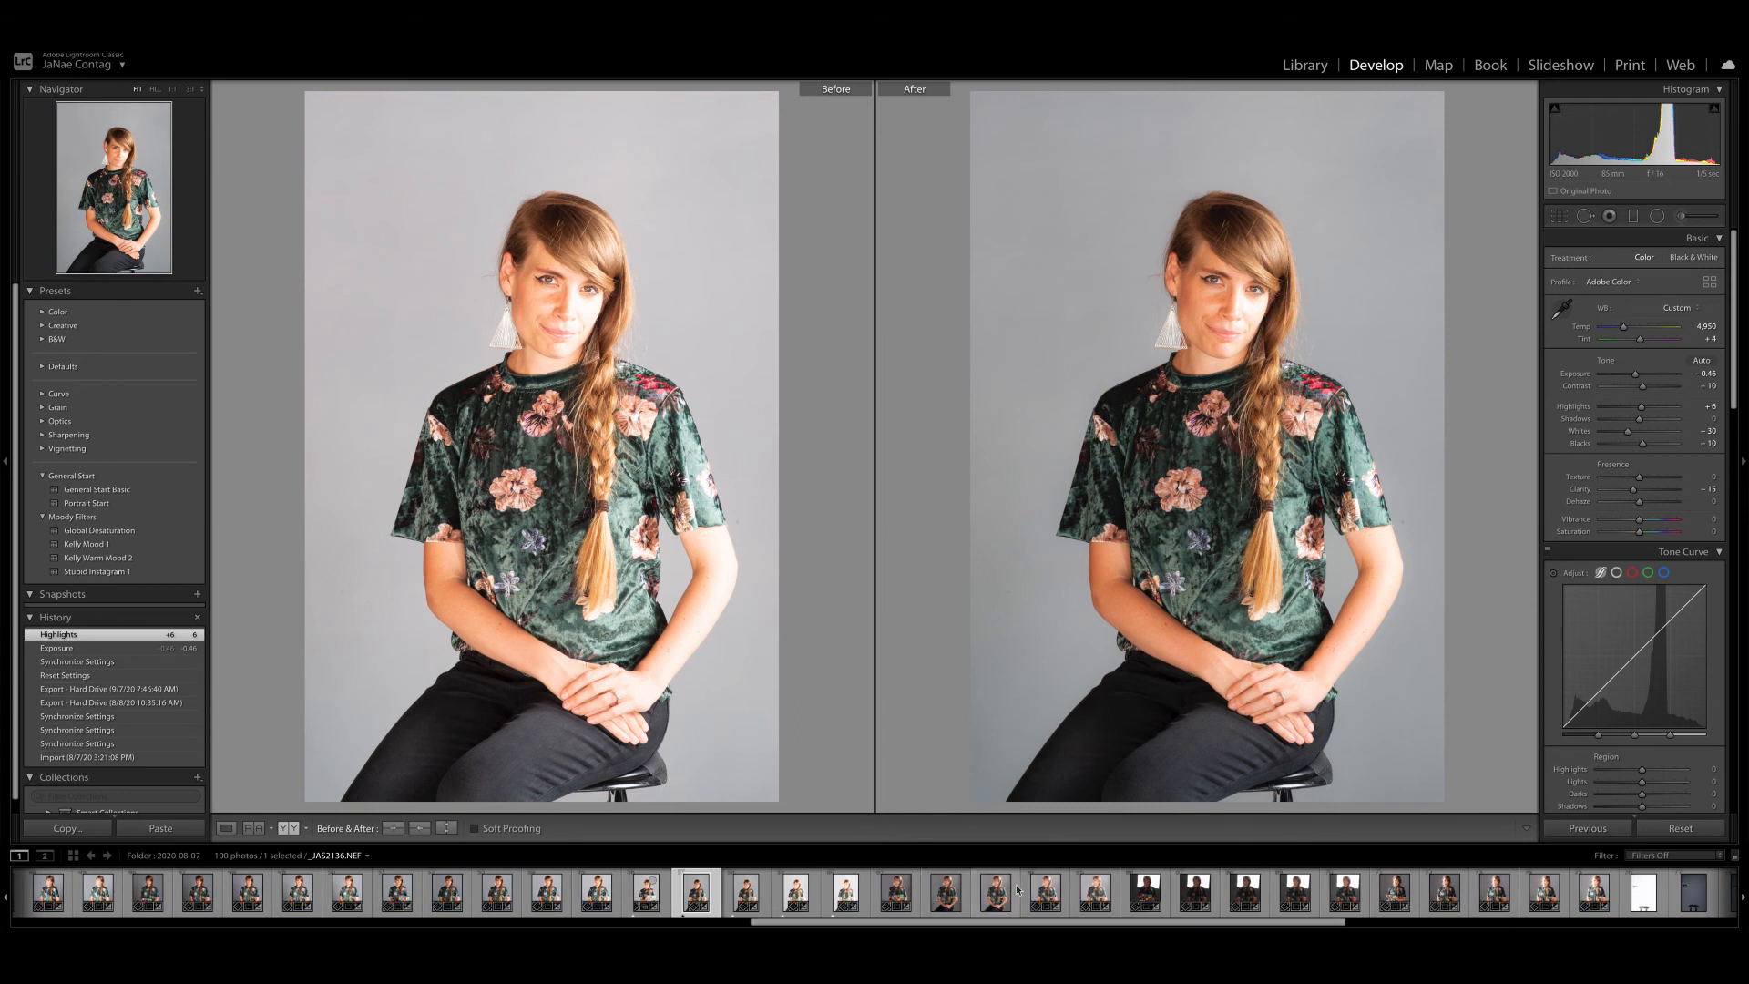
left_click(1189, 892)
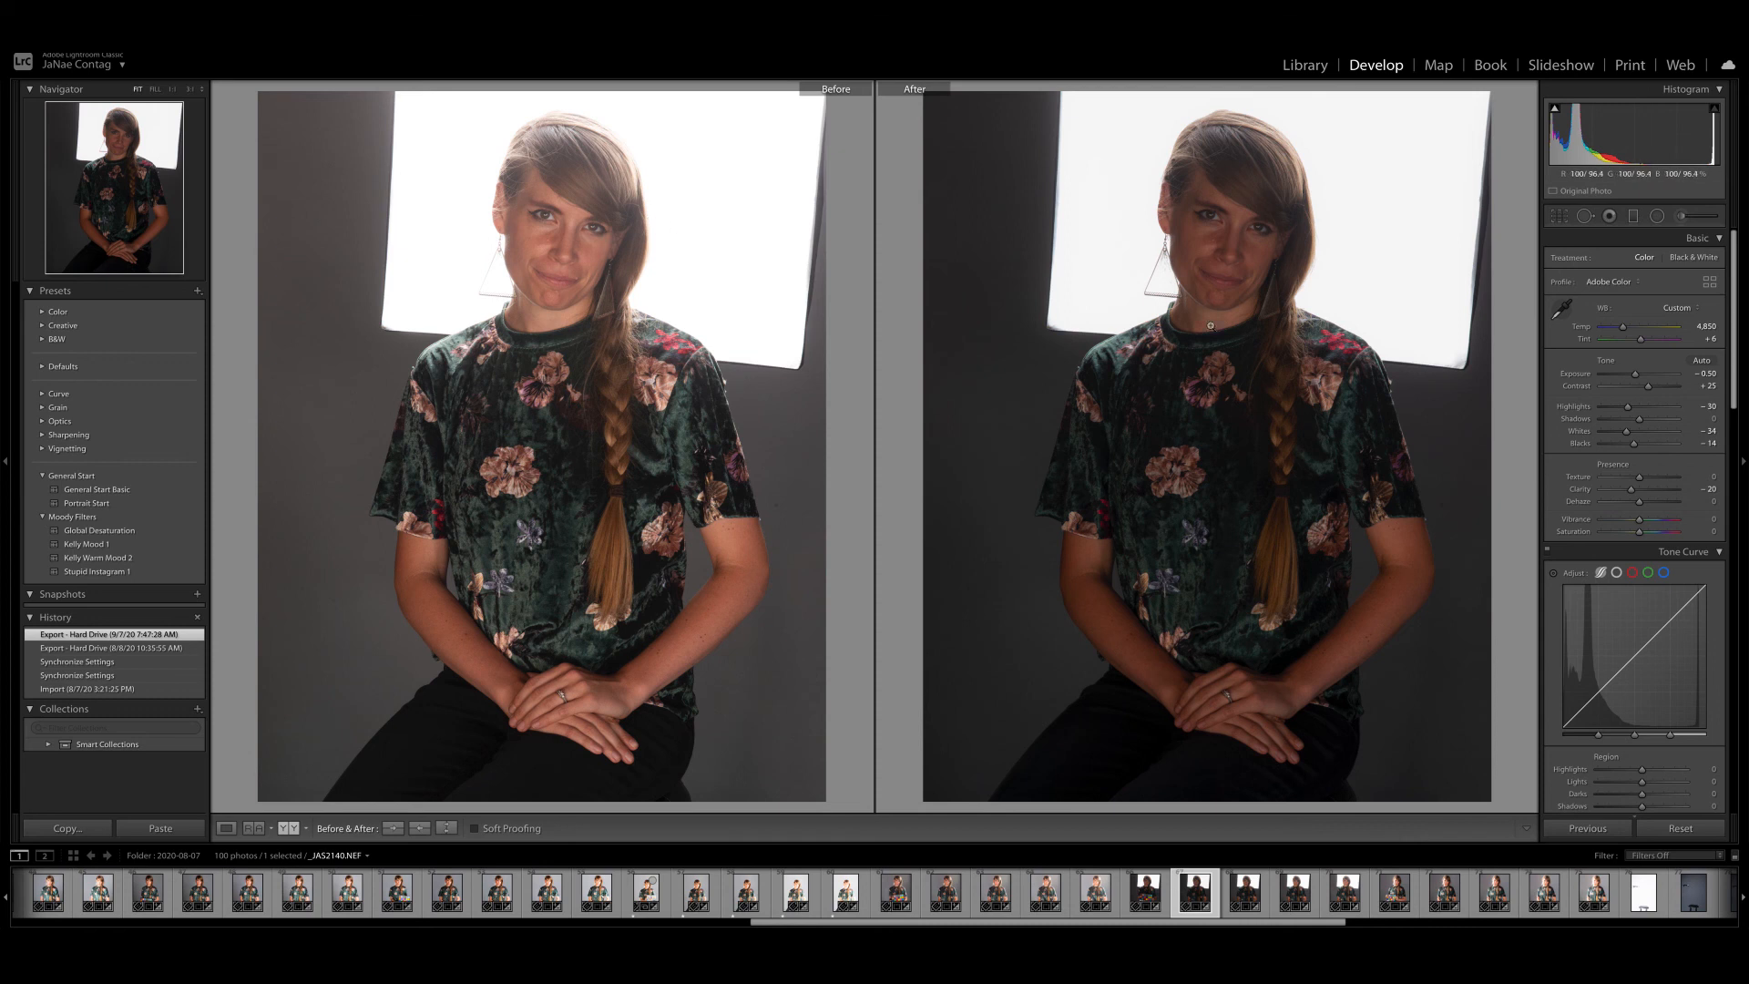
left_click_drag(1626, 146, 1657, 146)
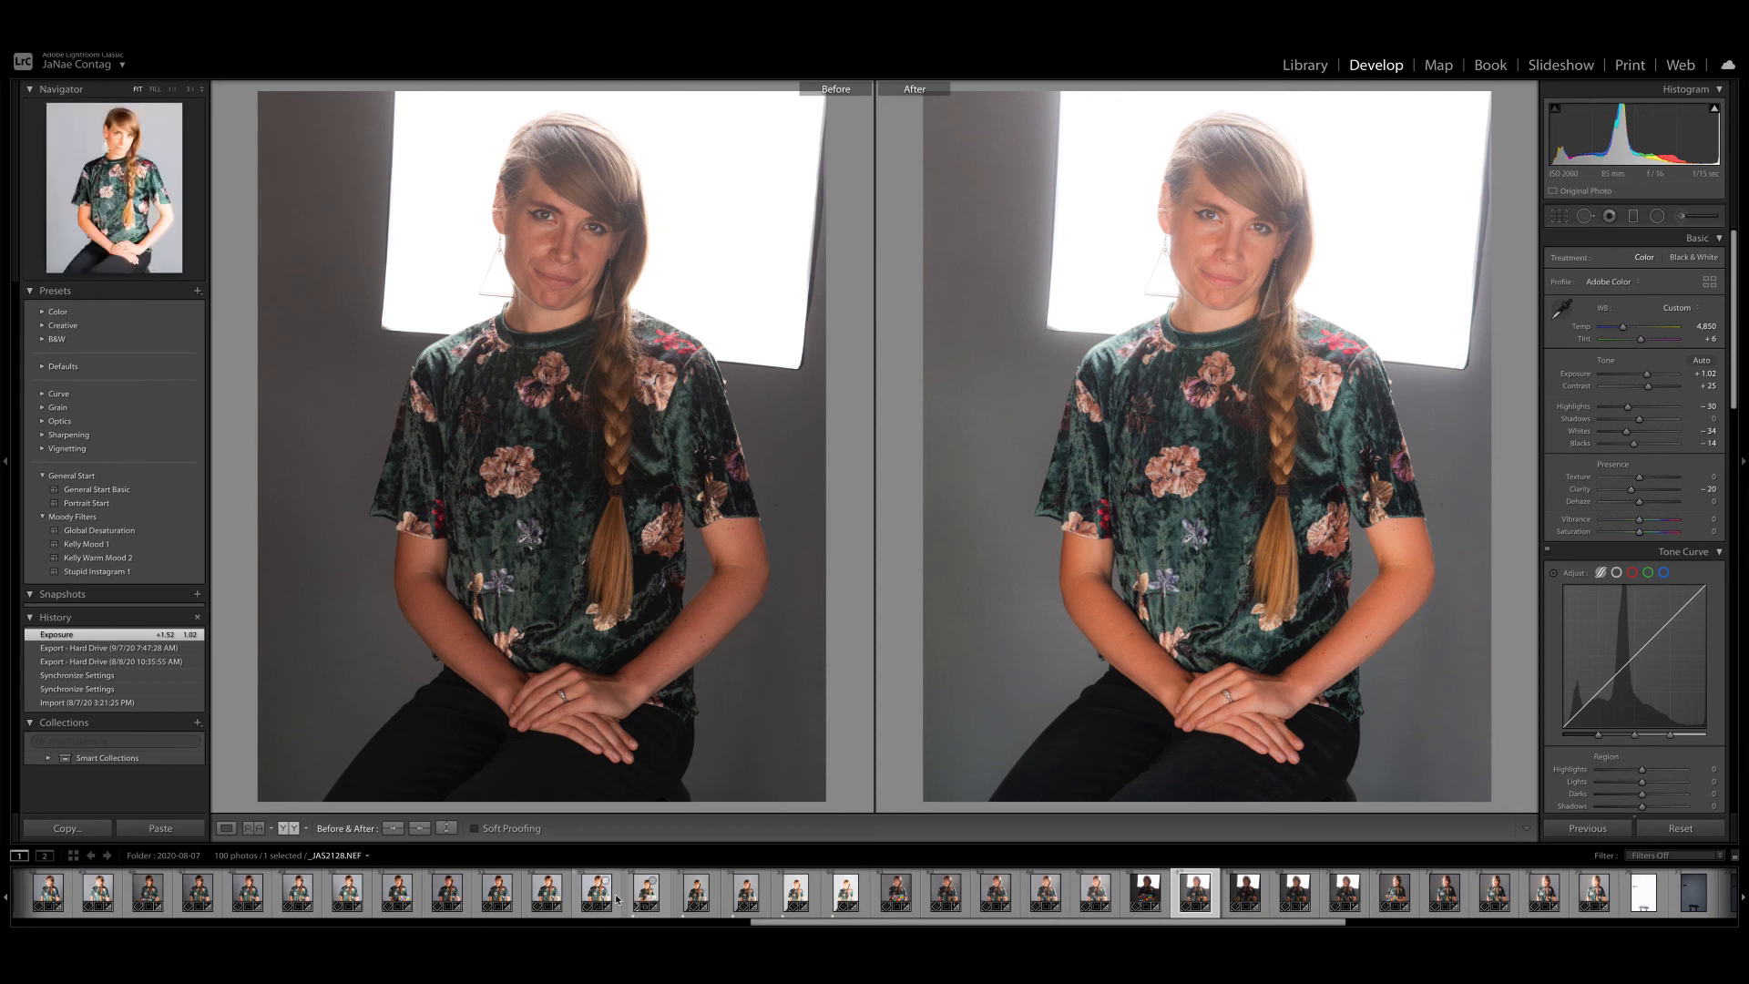
Compare the before and after versions of _JAS2127.NEF and _JAS2126.NEF, examining the arm and dark trousers of the latter up close
scroll(616, 899, "up", 5)
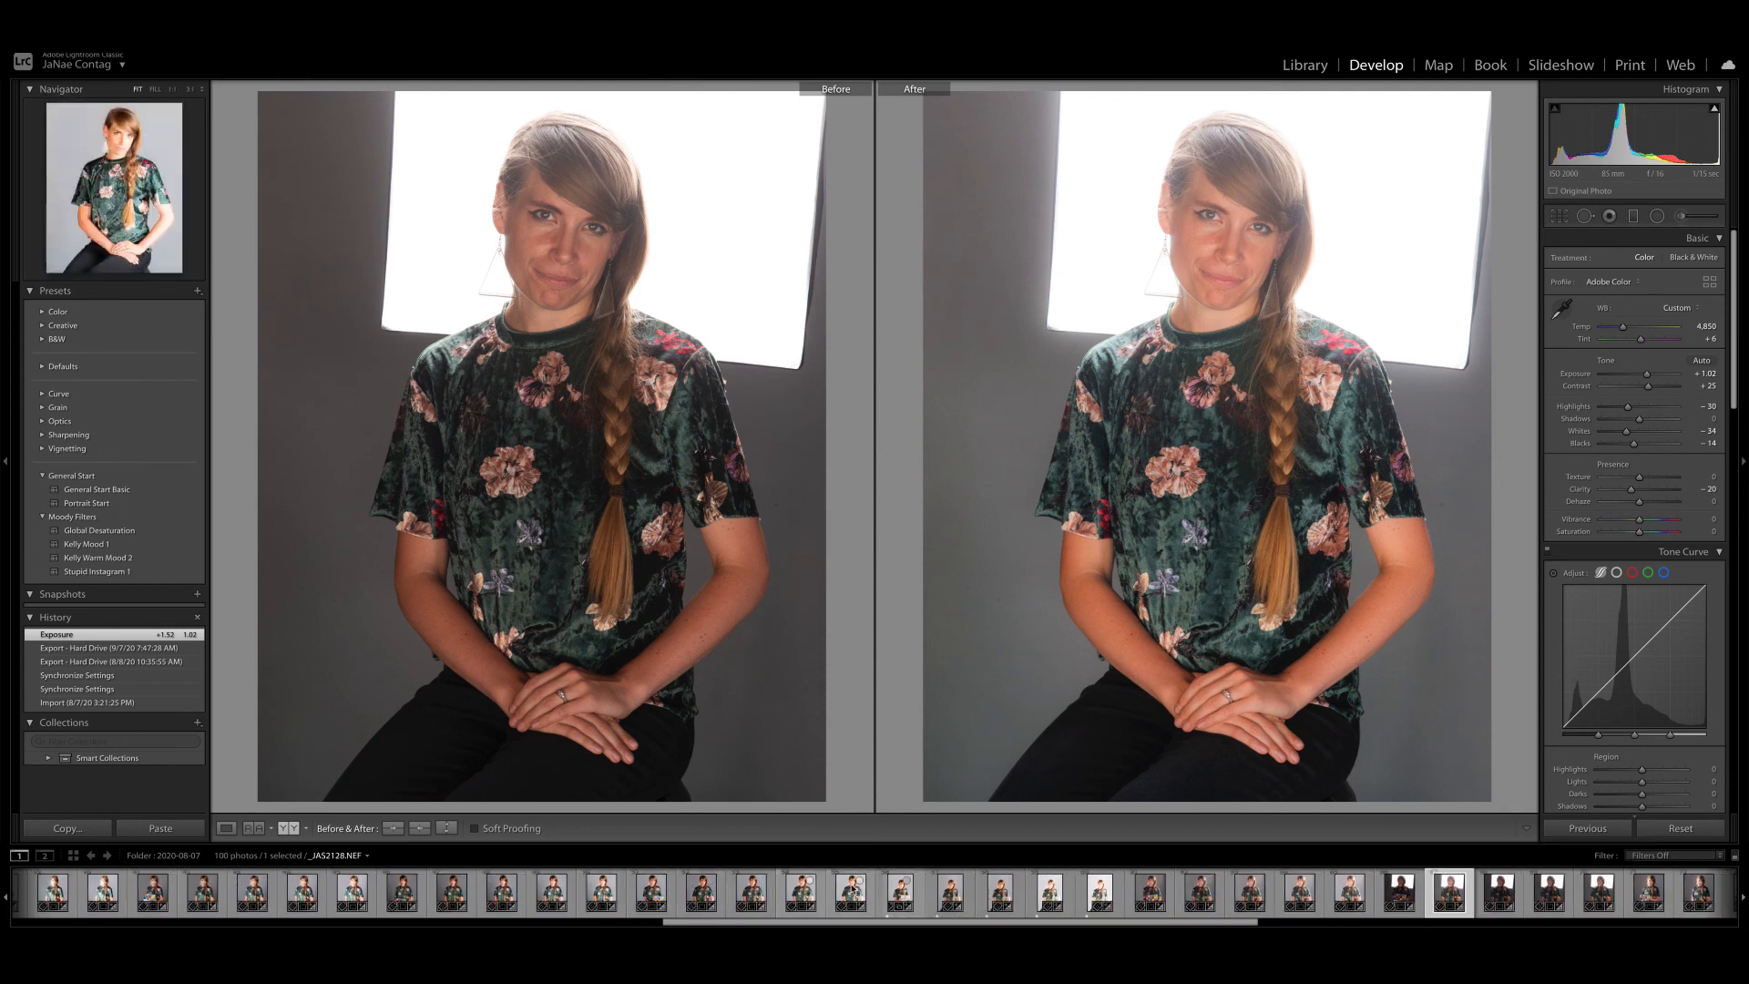
left_click(794, 890)
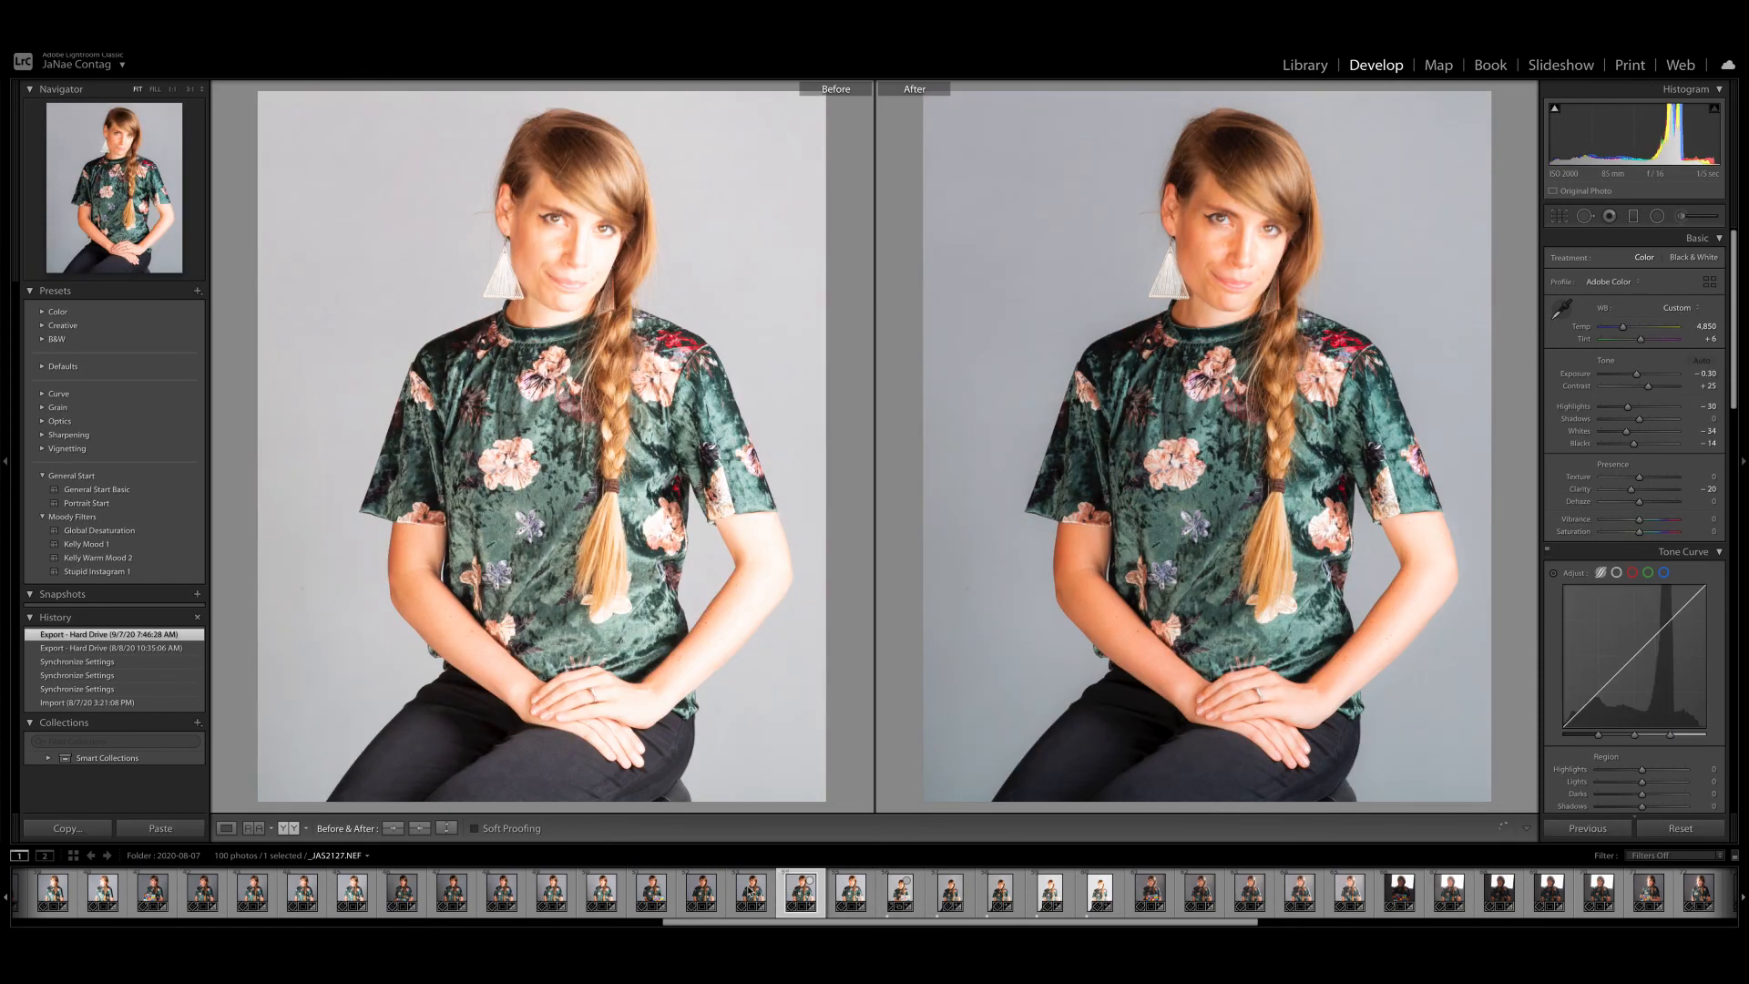
left_click(751, 892)
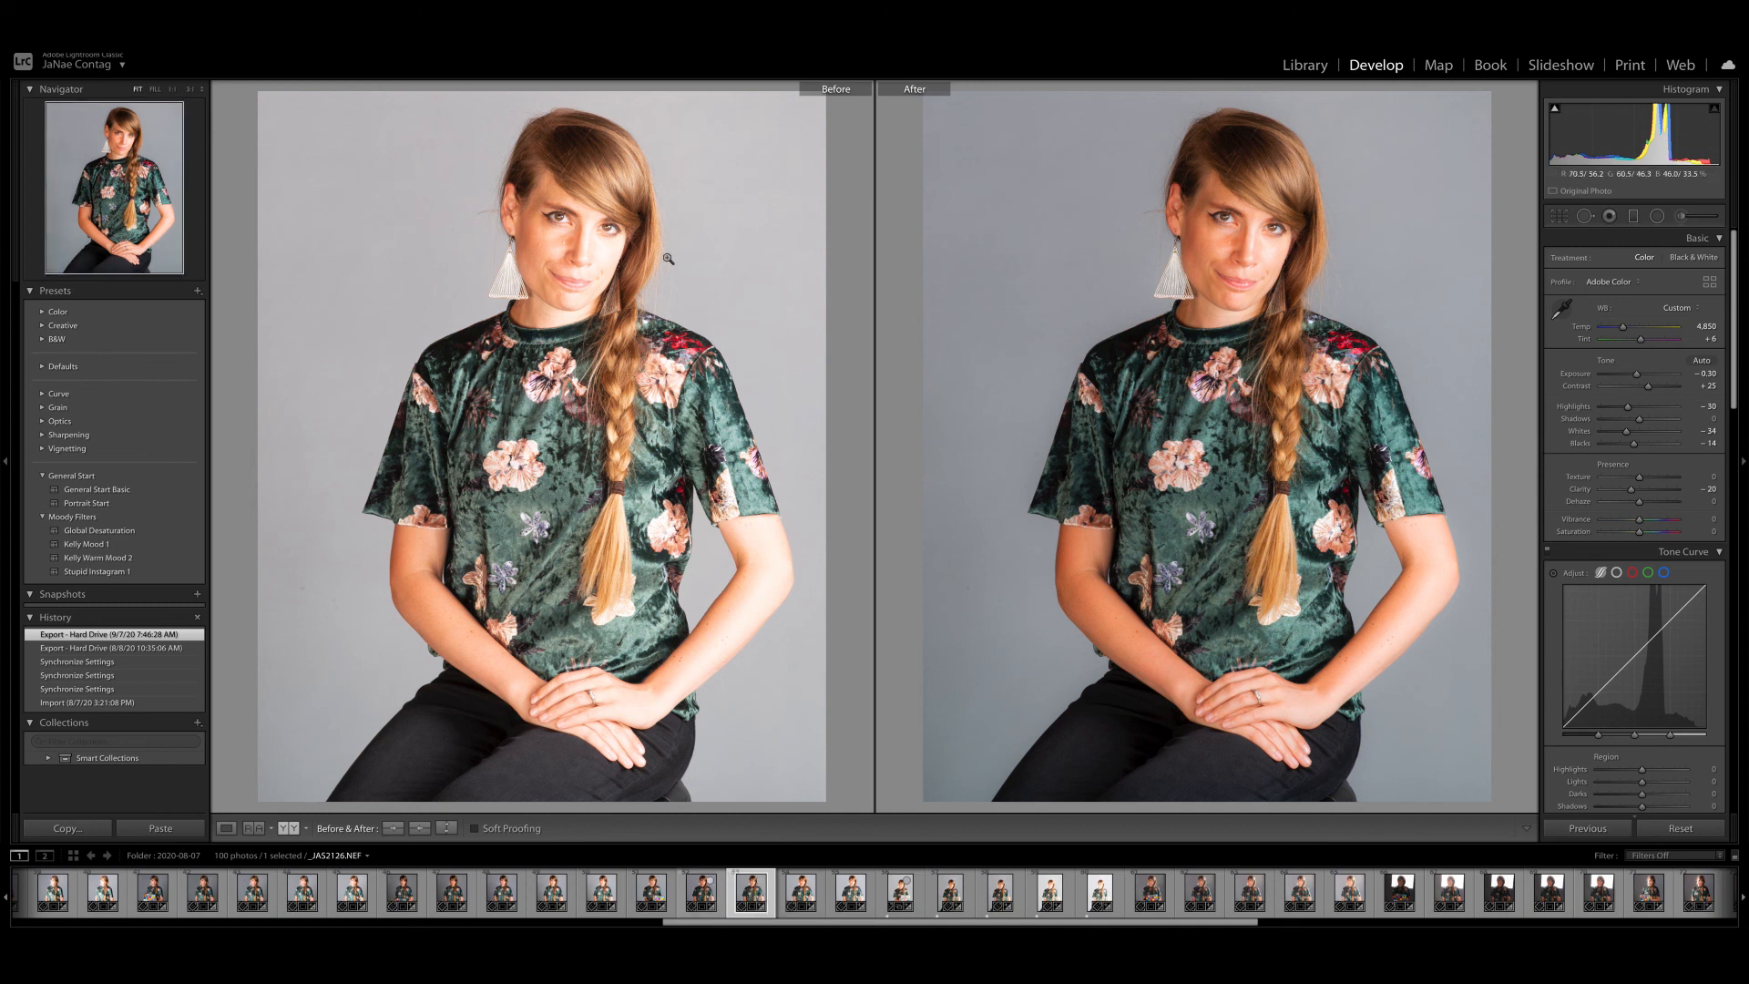
left_click(1088, 772)
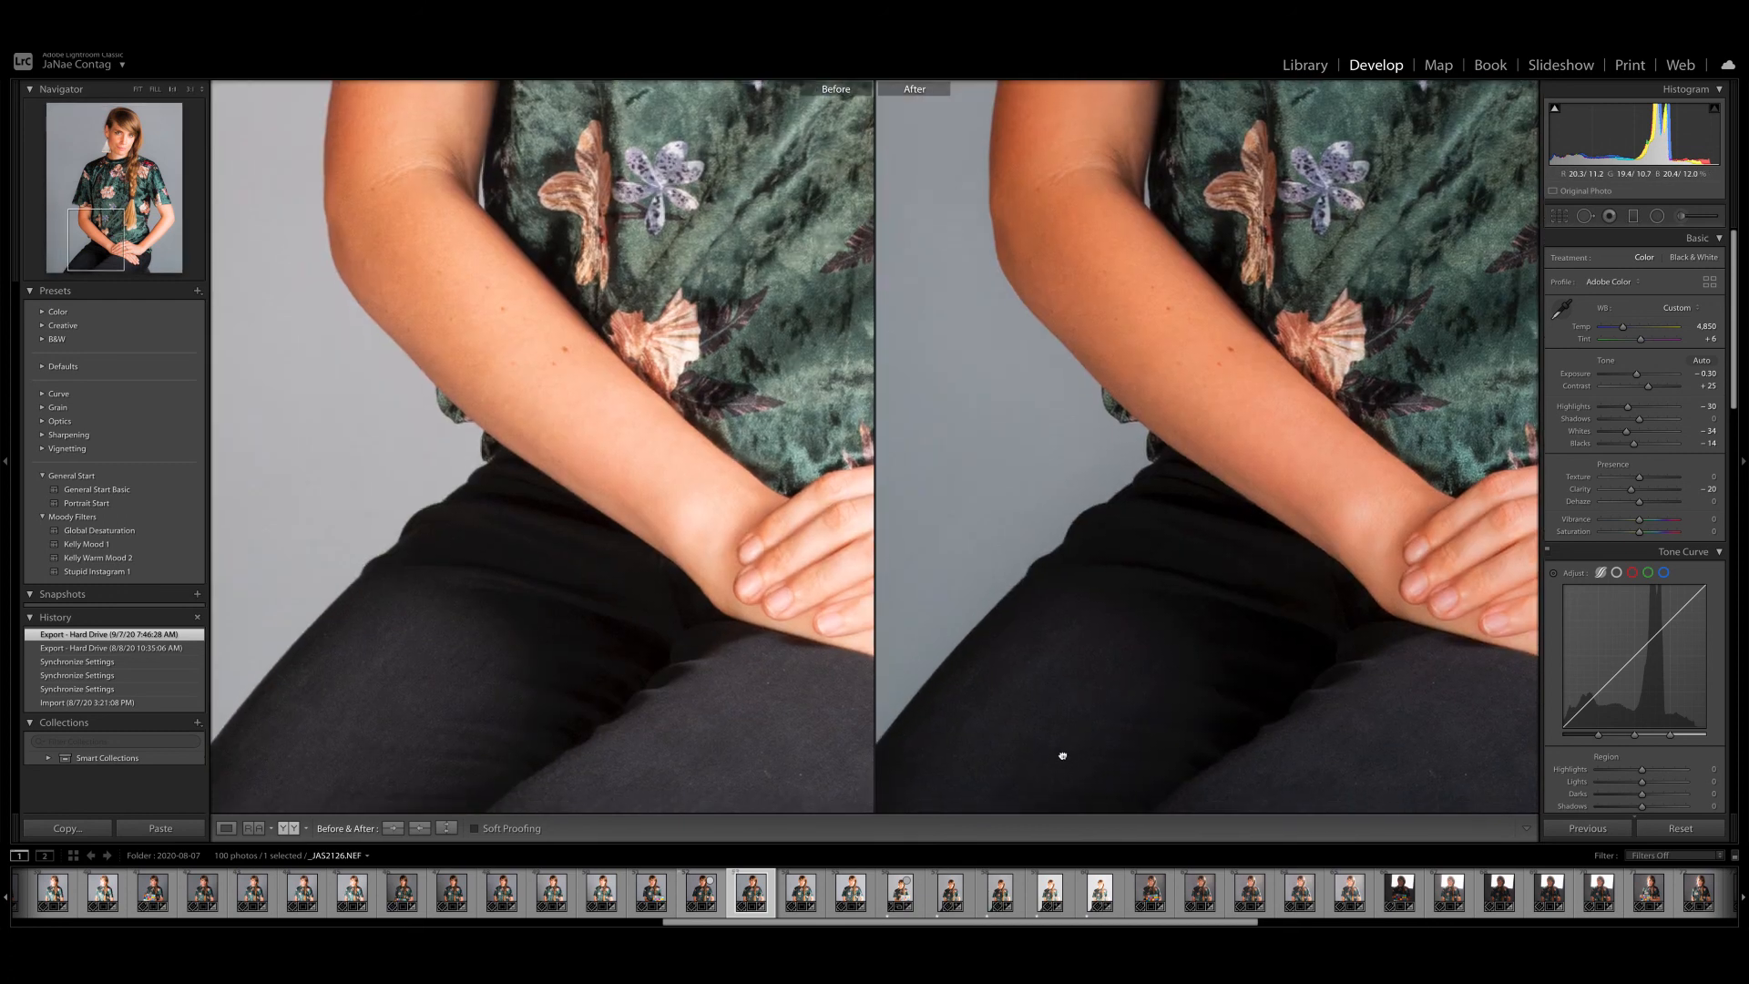
left_click(998, 761)
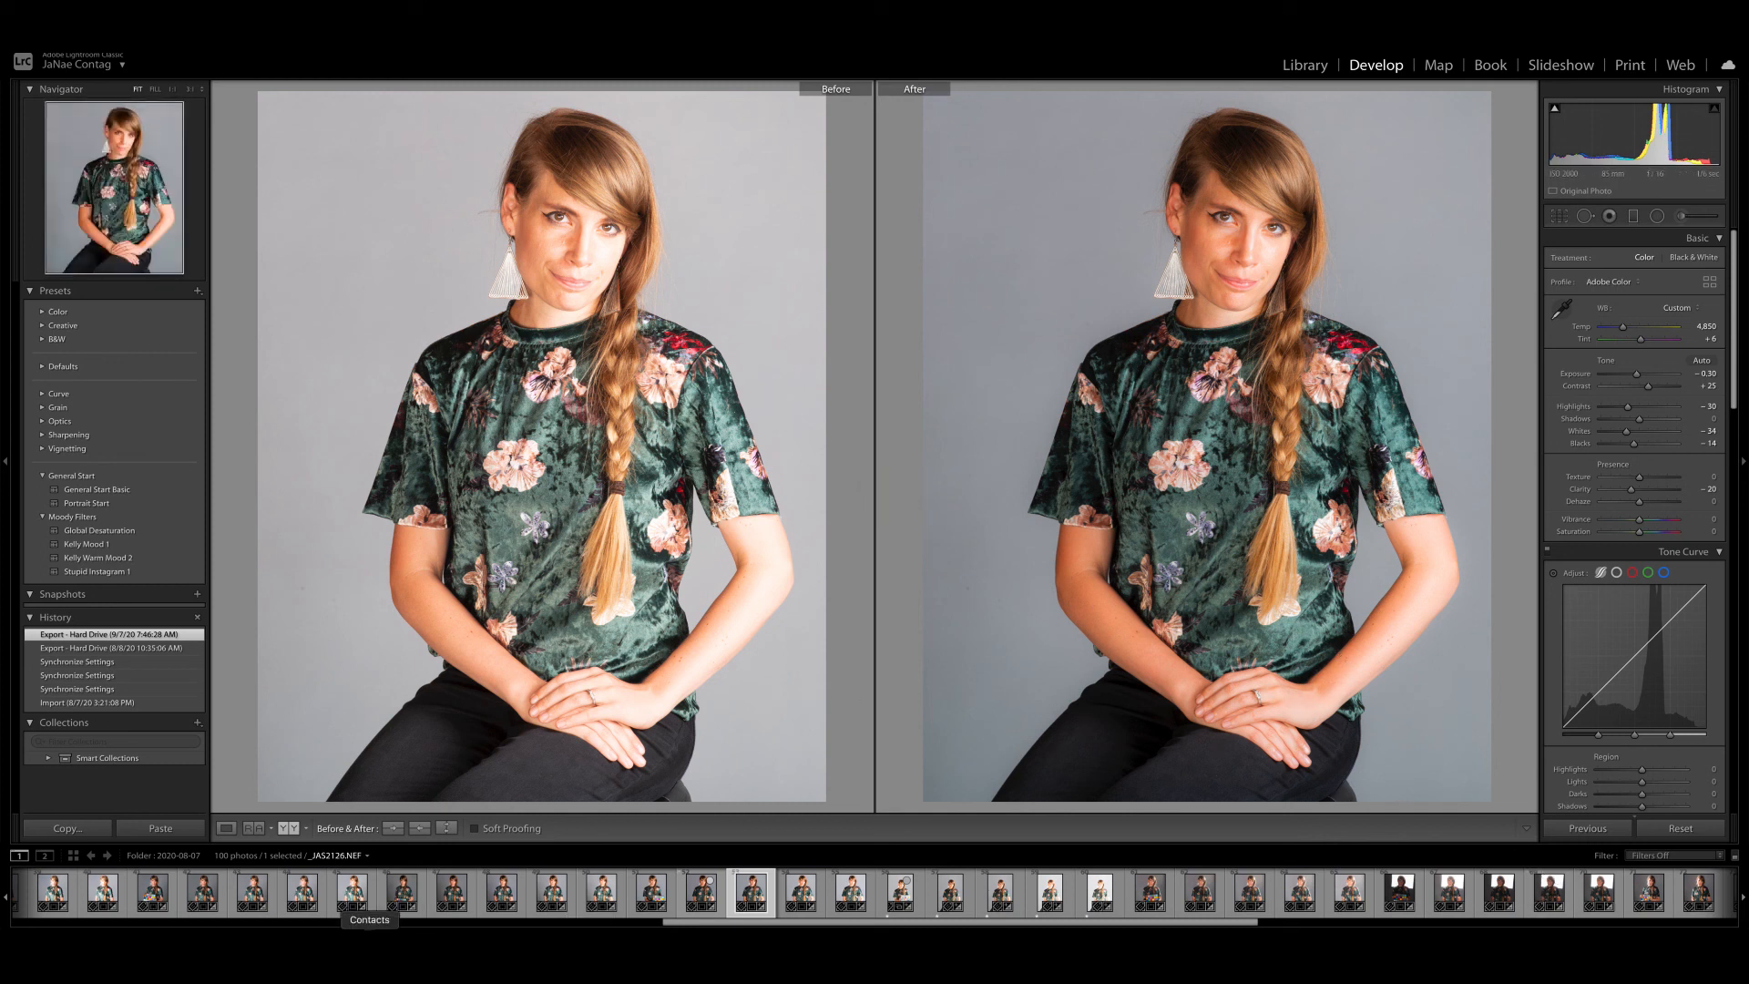
Hide Lightroom Classic to return to the Google Slides presentation on brackets and kinds of light
left_click(77, 50)
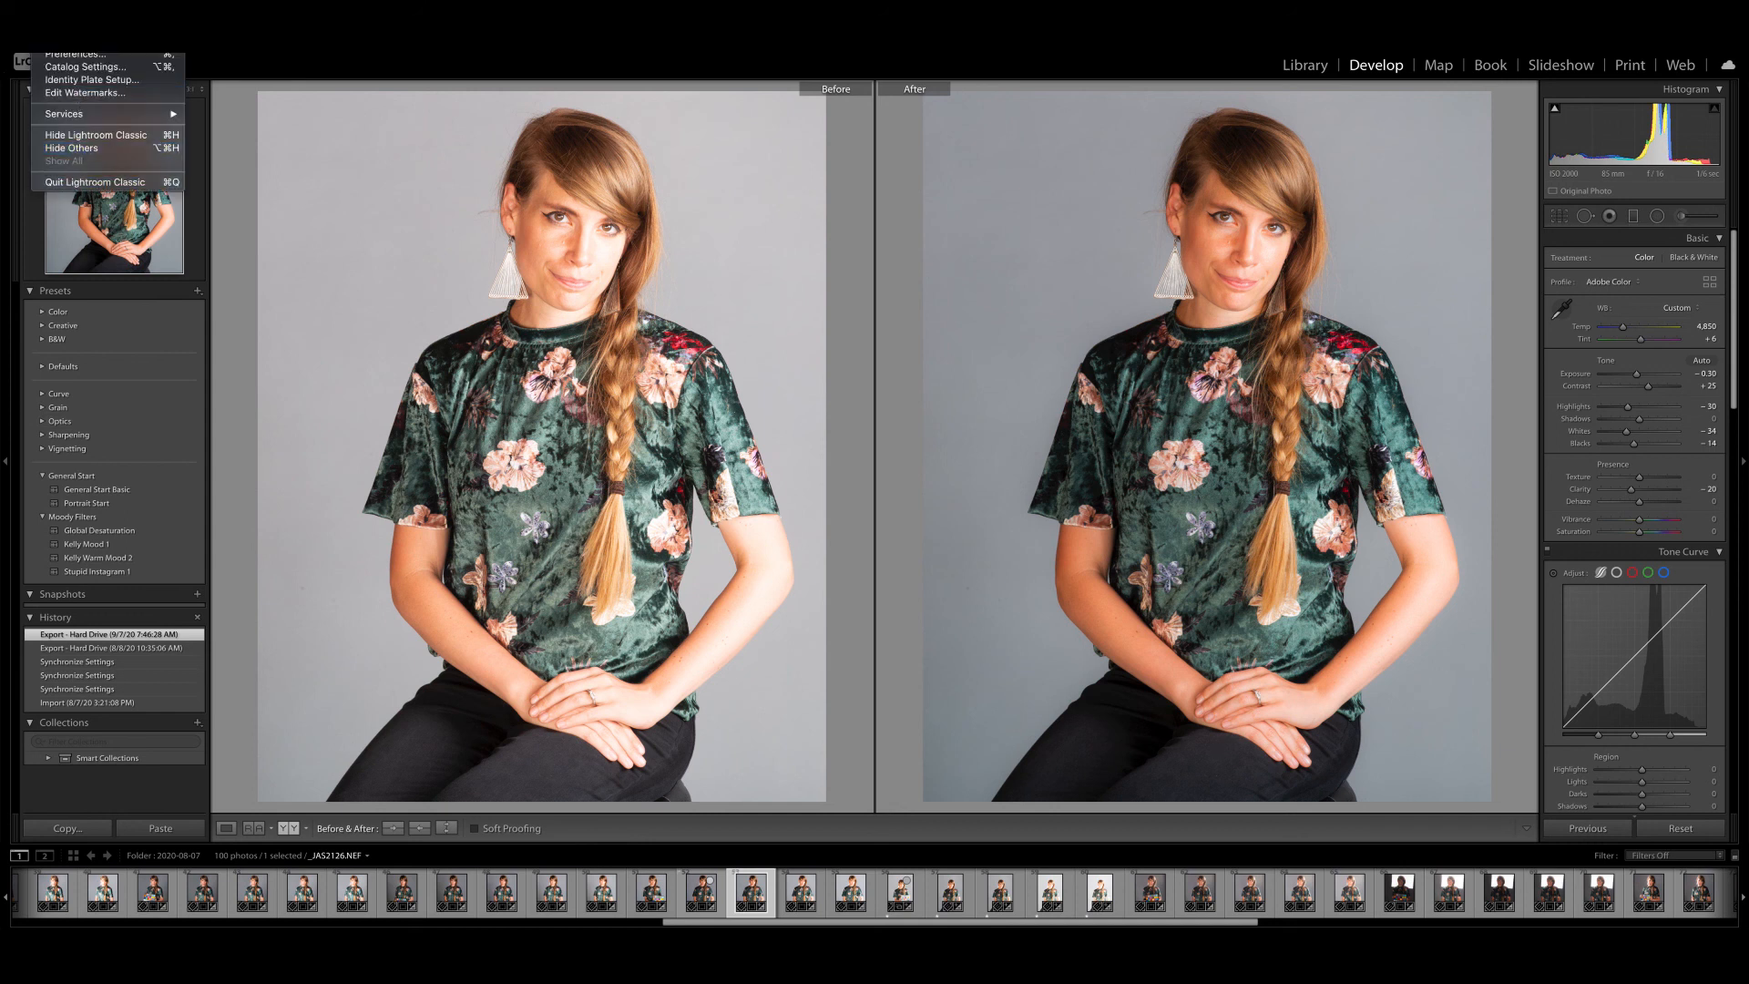
left_click(96, 135)
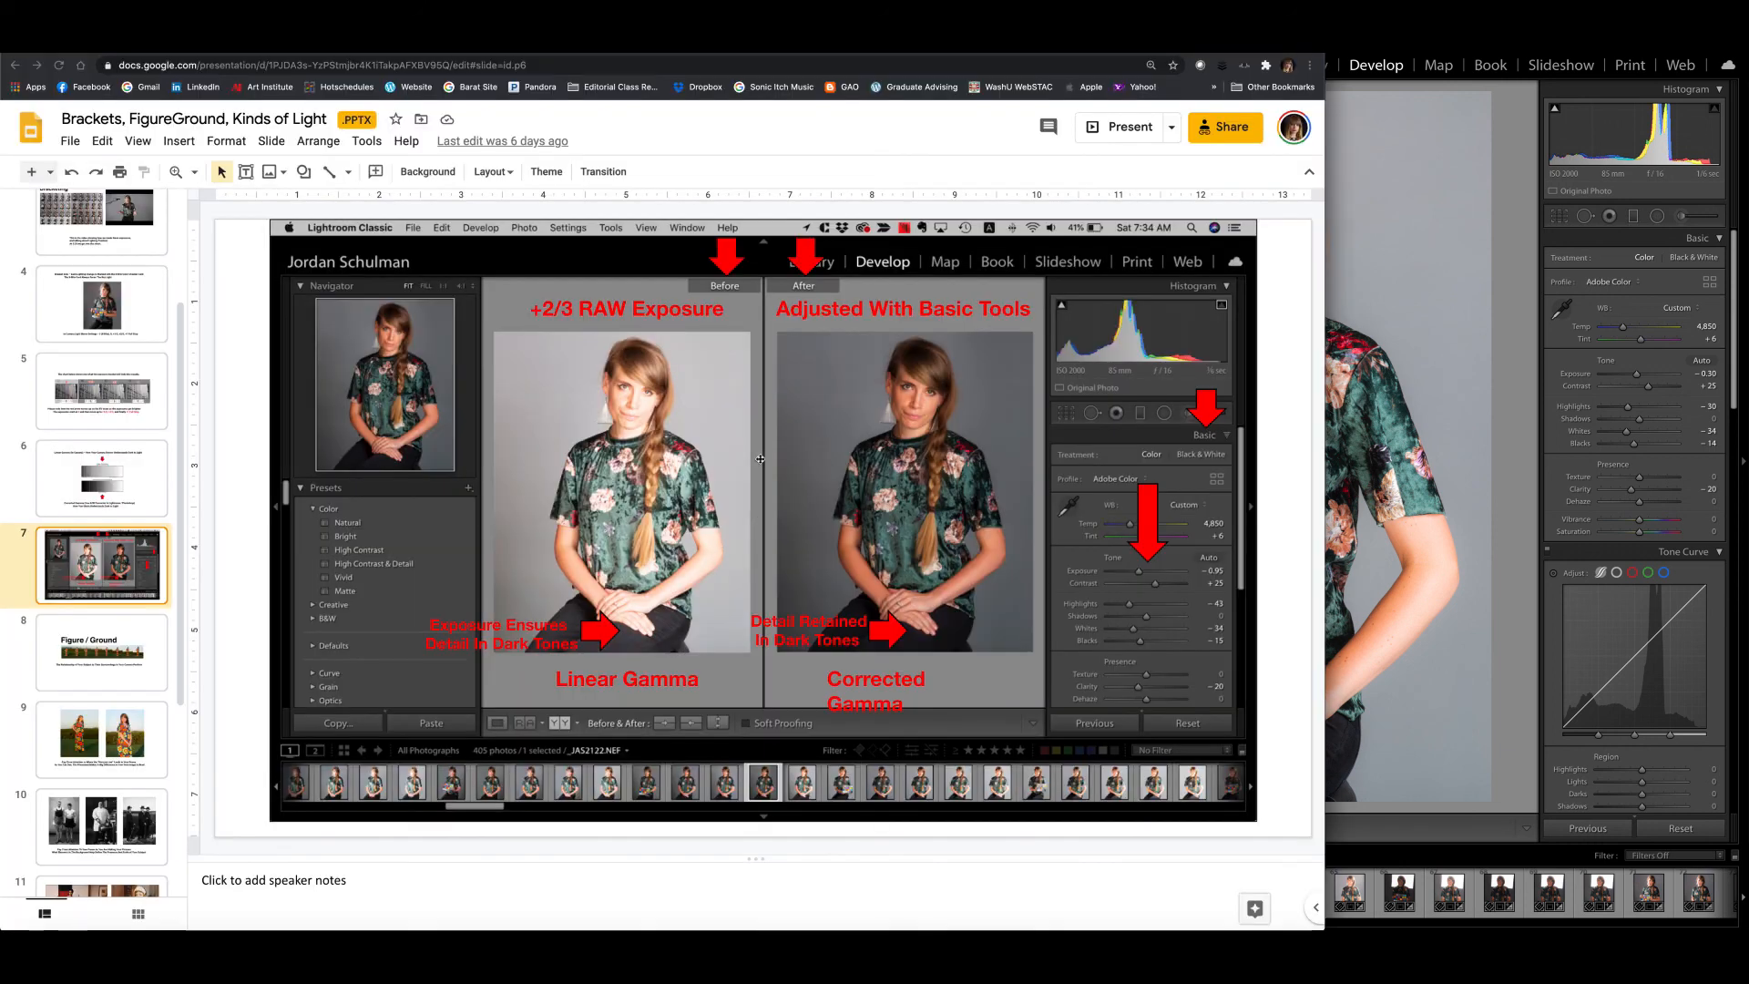